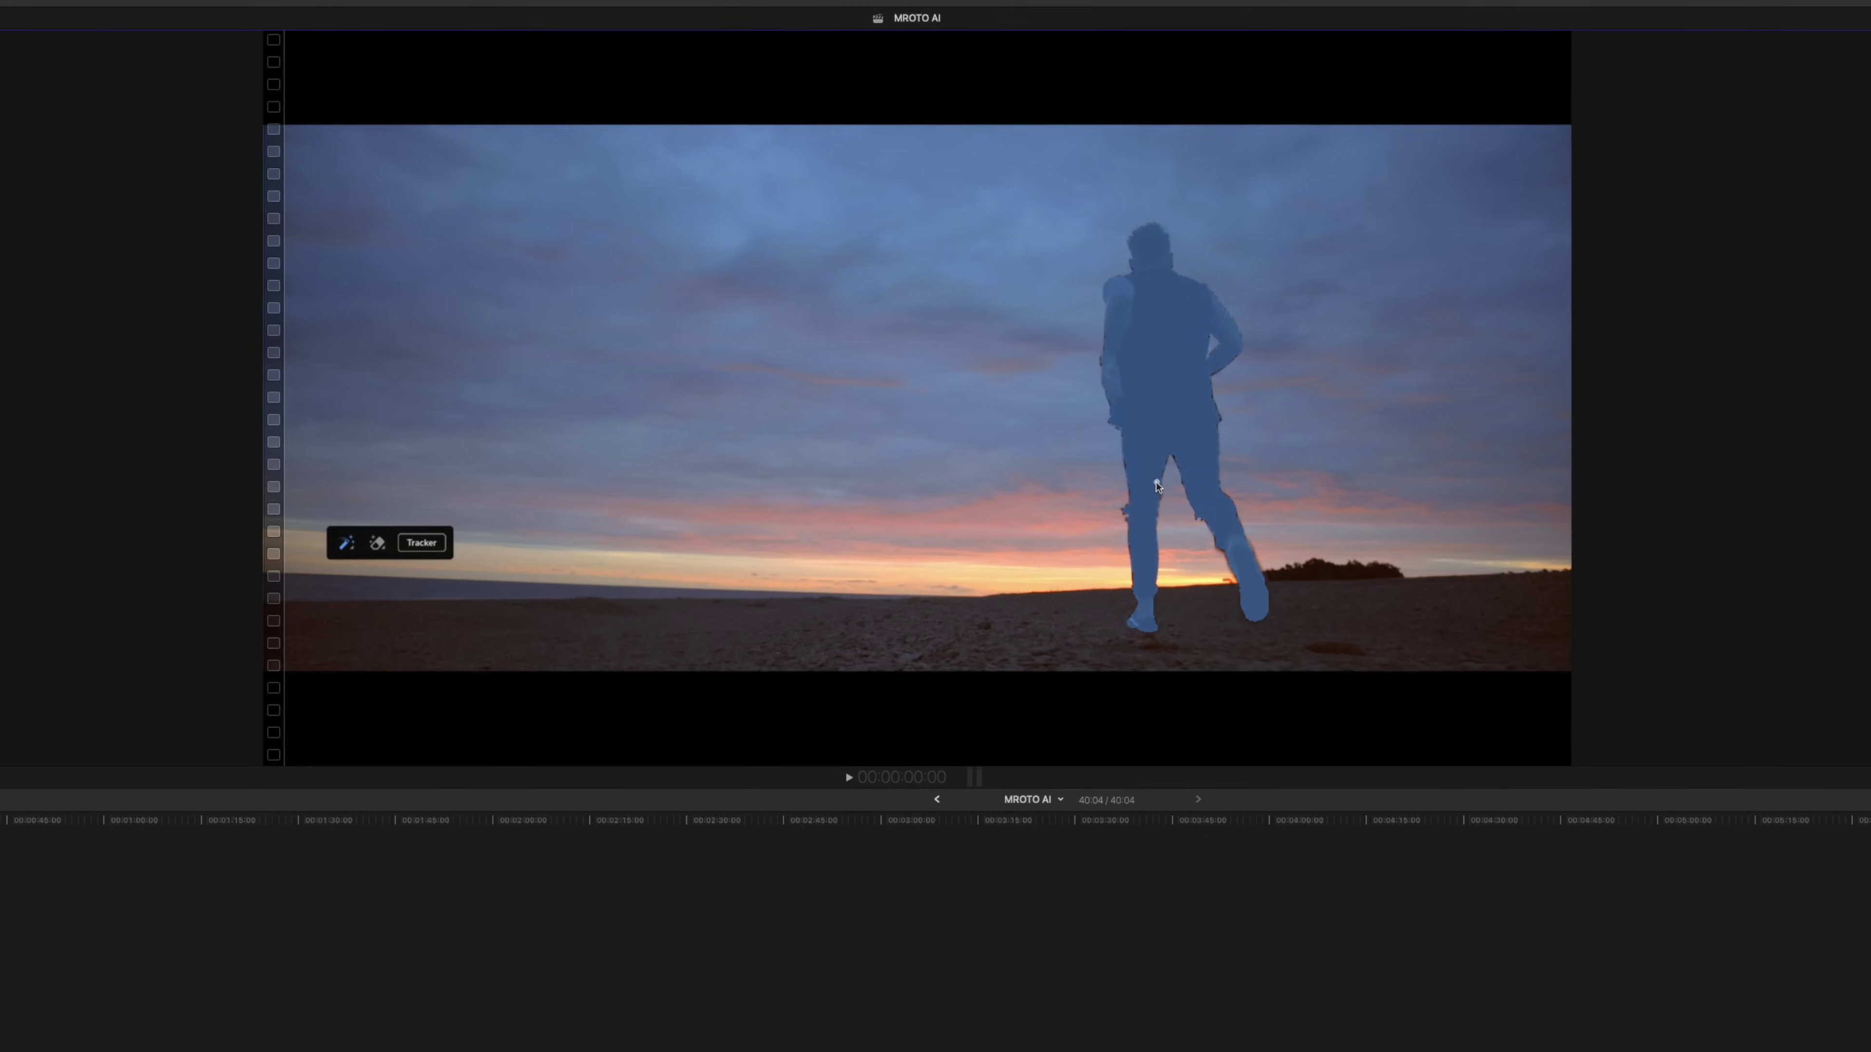
# Step: Track the runner's mRoto AI mask across all frames of the beach clip
pyautogui.click(422, 542)
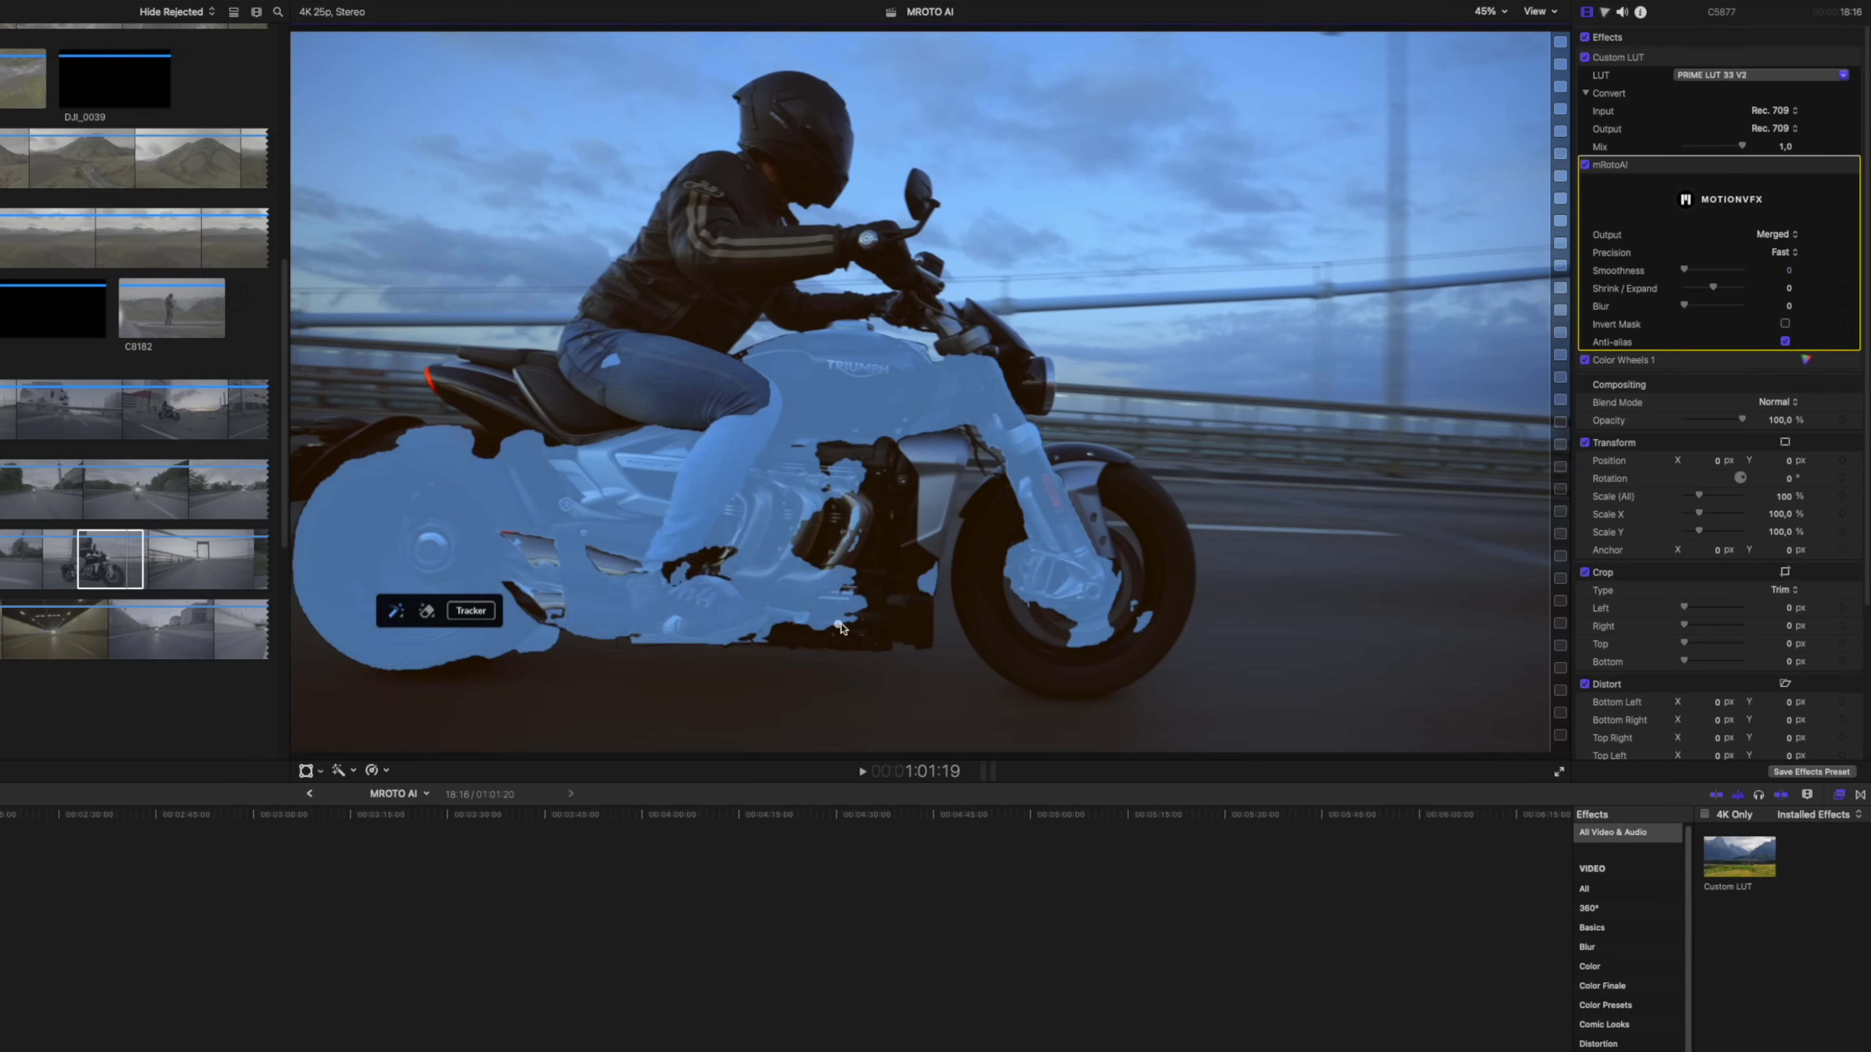
# Step: Extend the motorcycle mask over the front fork and wheel, the rider's boot and body
pyautogui.click(1055, 460)
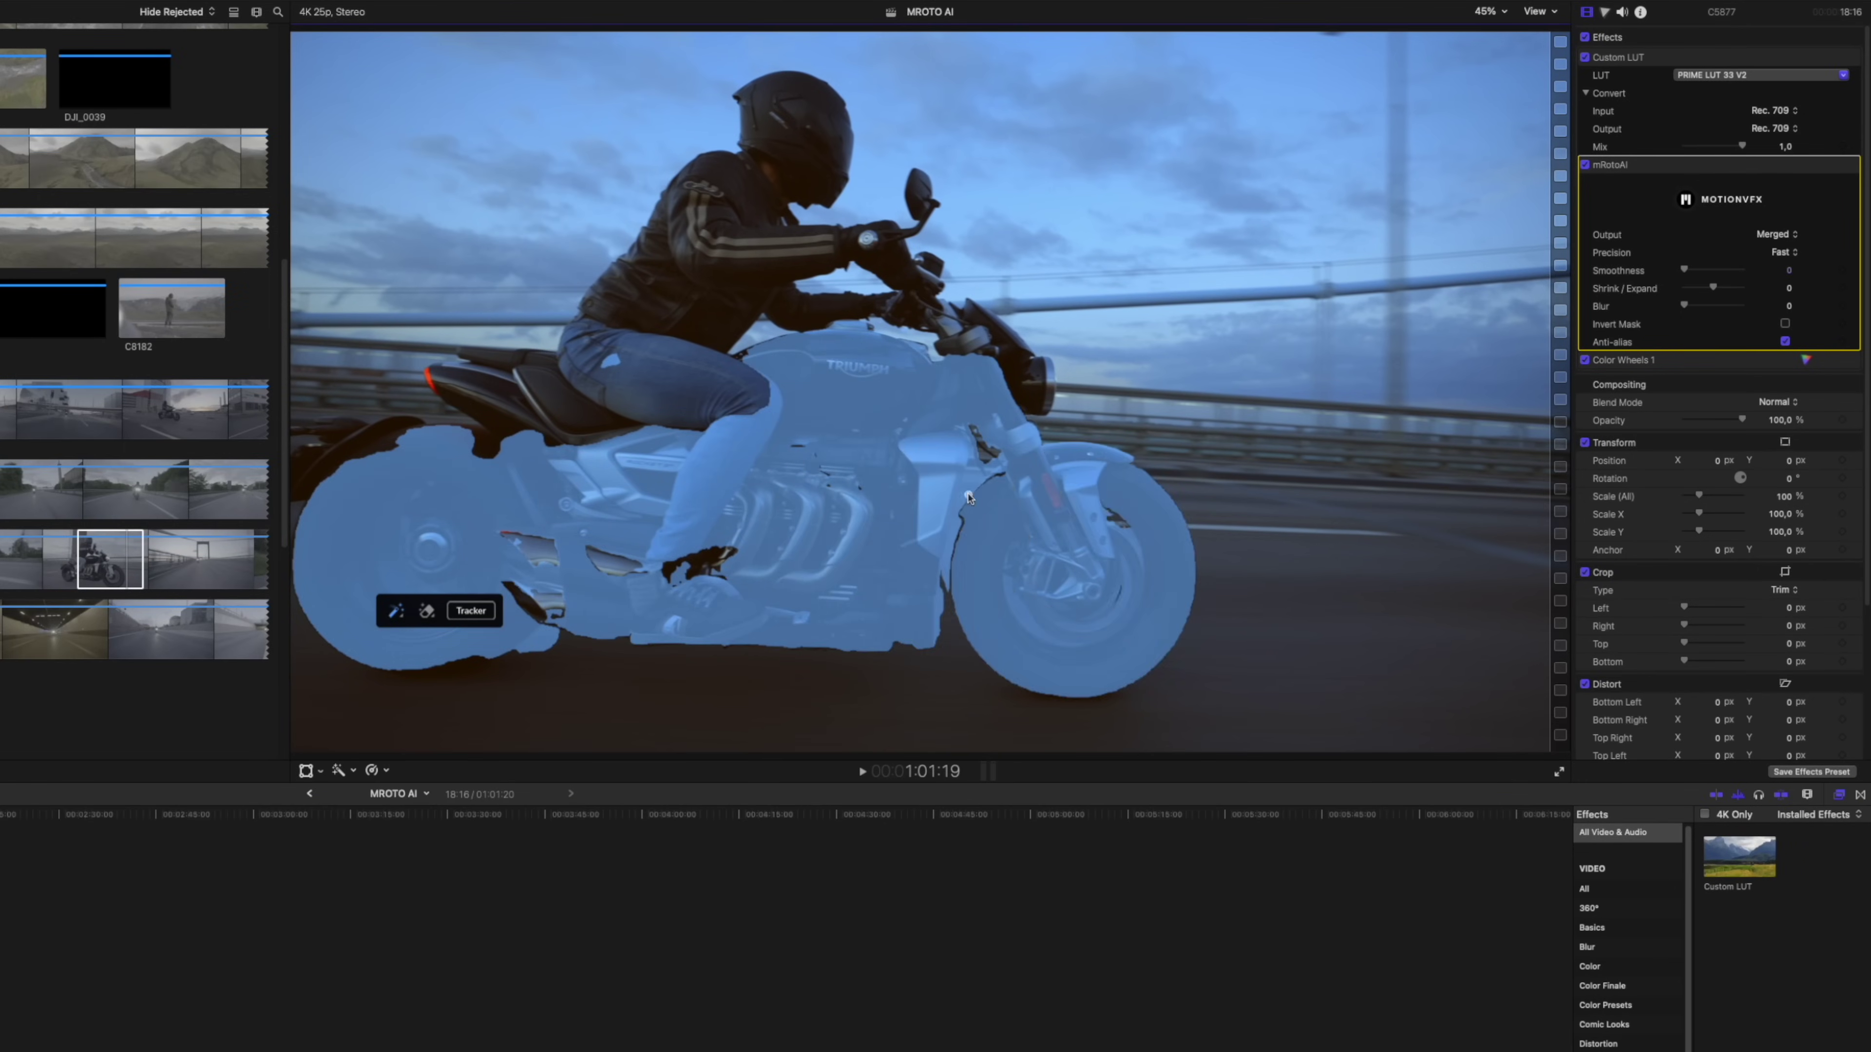
pyautogui.click(710, 582)
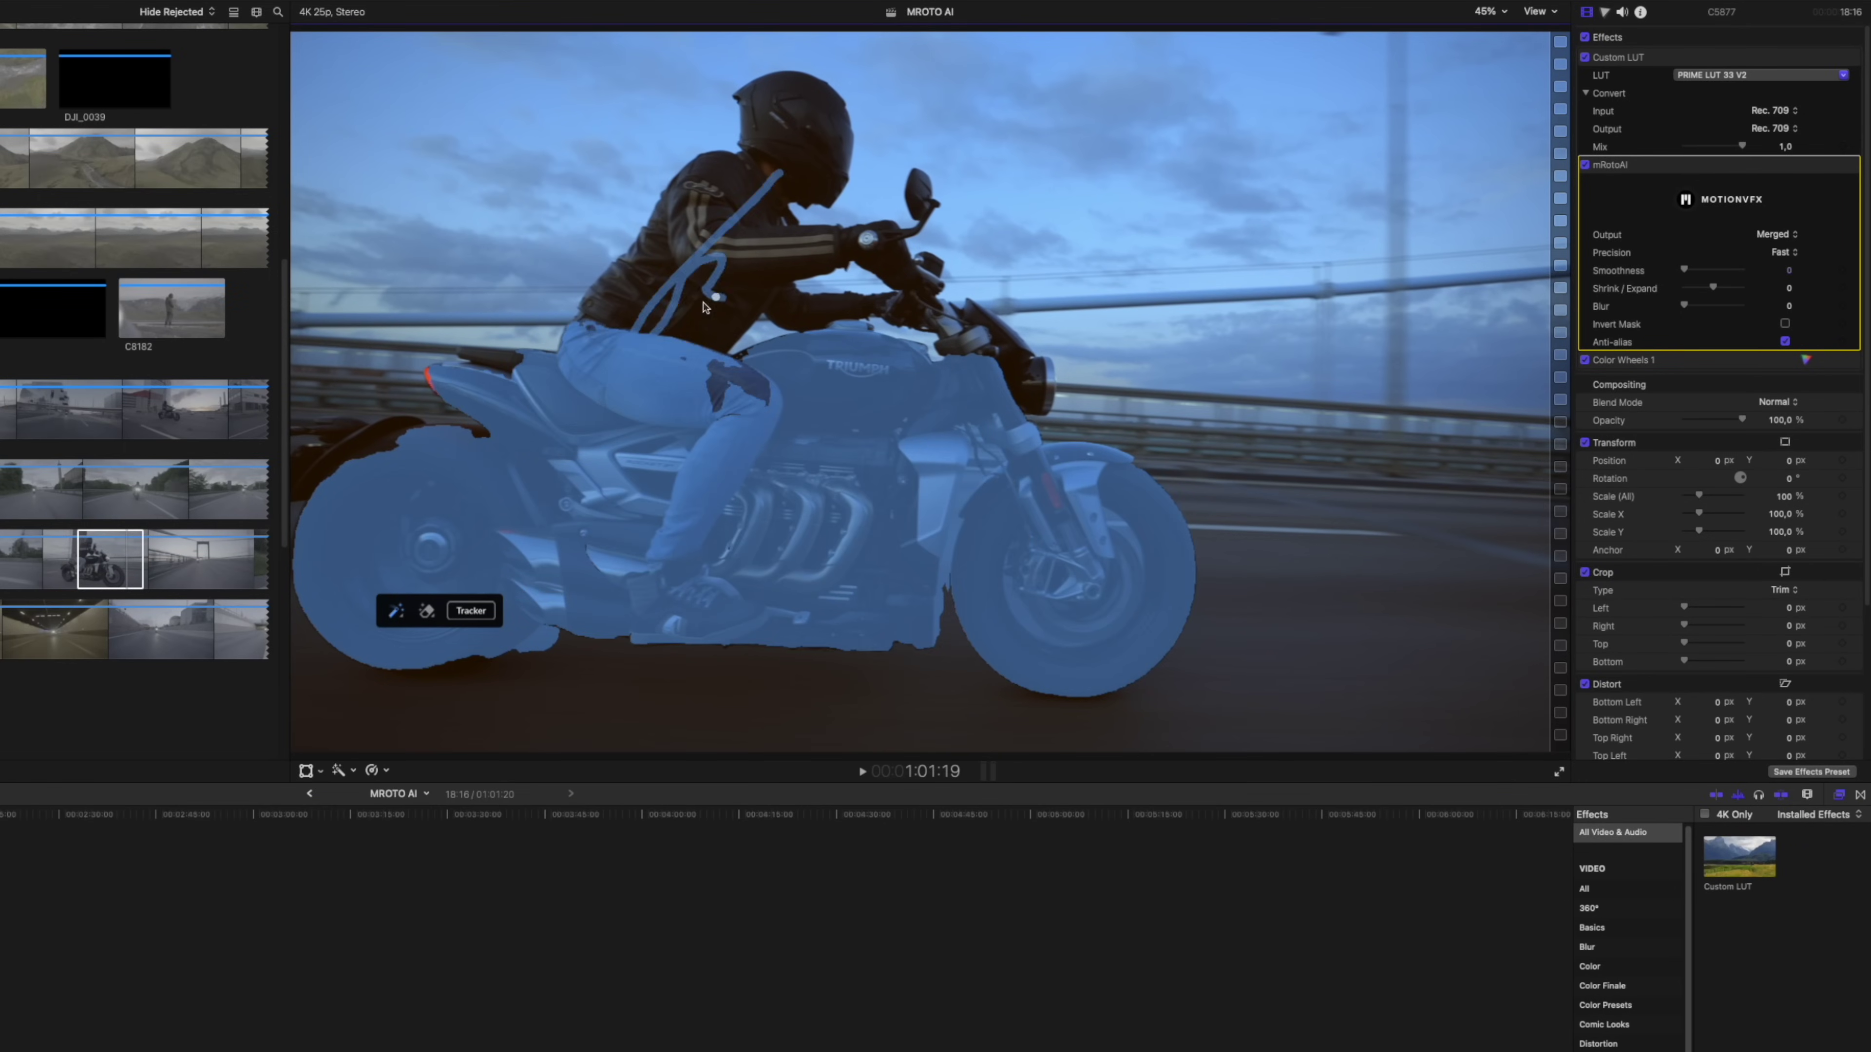
pyautogui.click(840, 329)
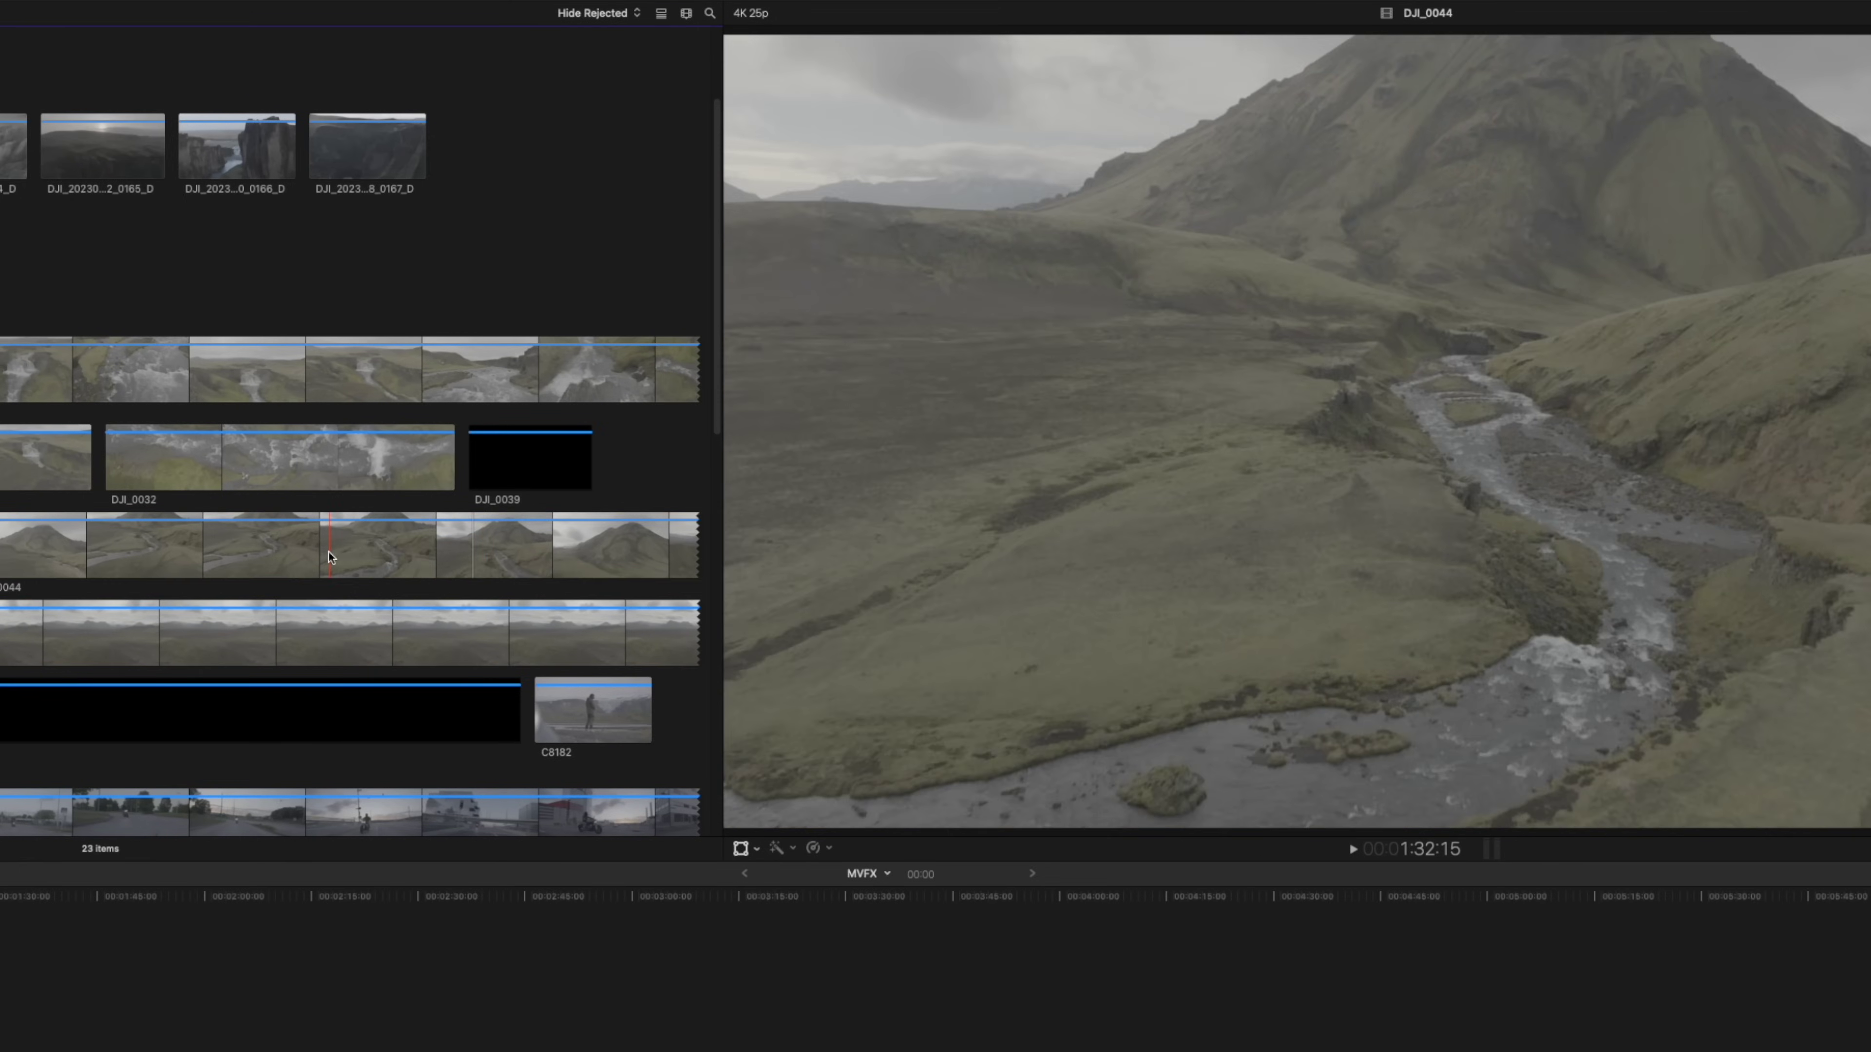
# Step: Append a 13:05 range of DJI_0044 to the timeline
pyautogui.moveTo(333, 551); pyautogui.dragTo(384, 552)
pyautogui.press('e')
pyautogui.press('space')
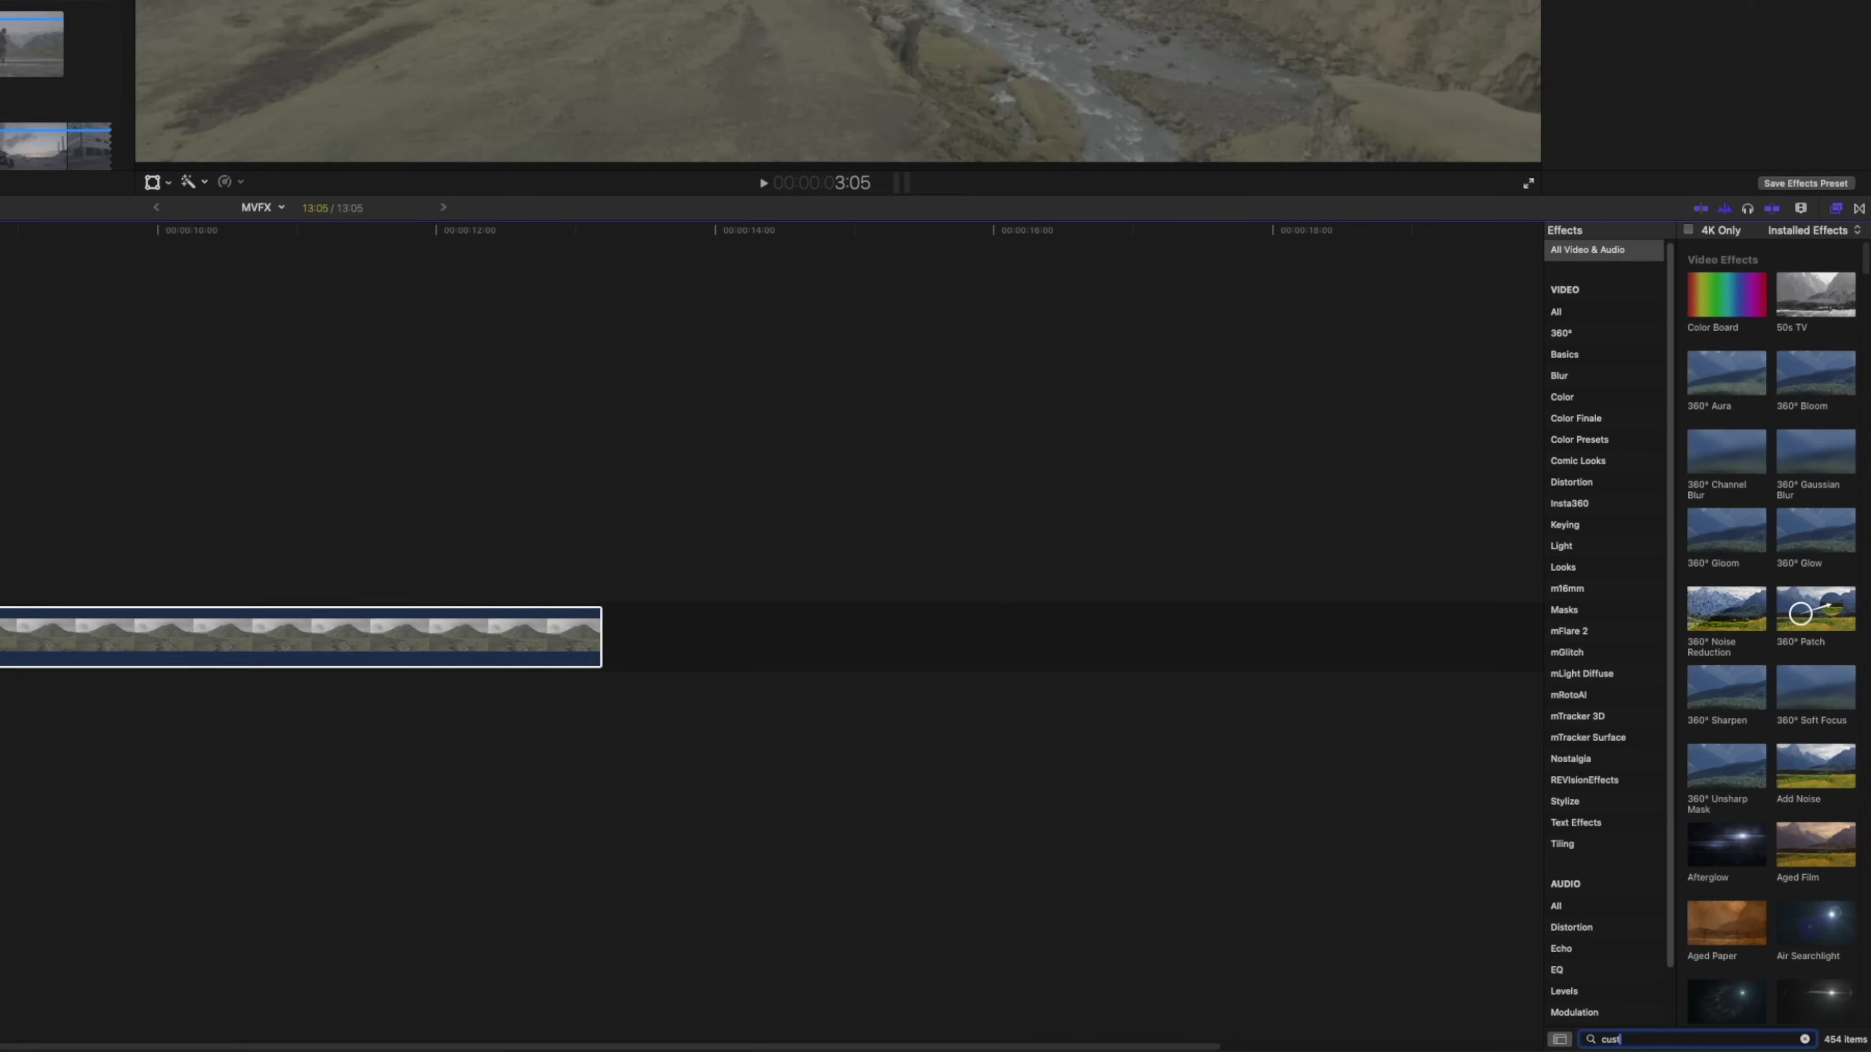
# Step: Grade the clip with a Custom LUT set to PRIME LUT 33 V2 and raise Color Board highlights
pyautogui.write('custom')
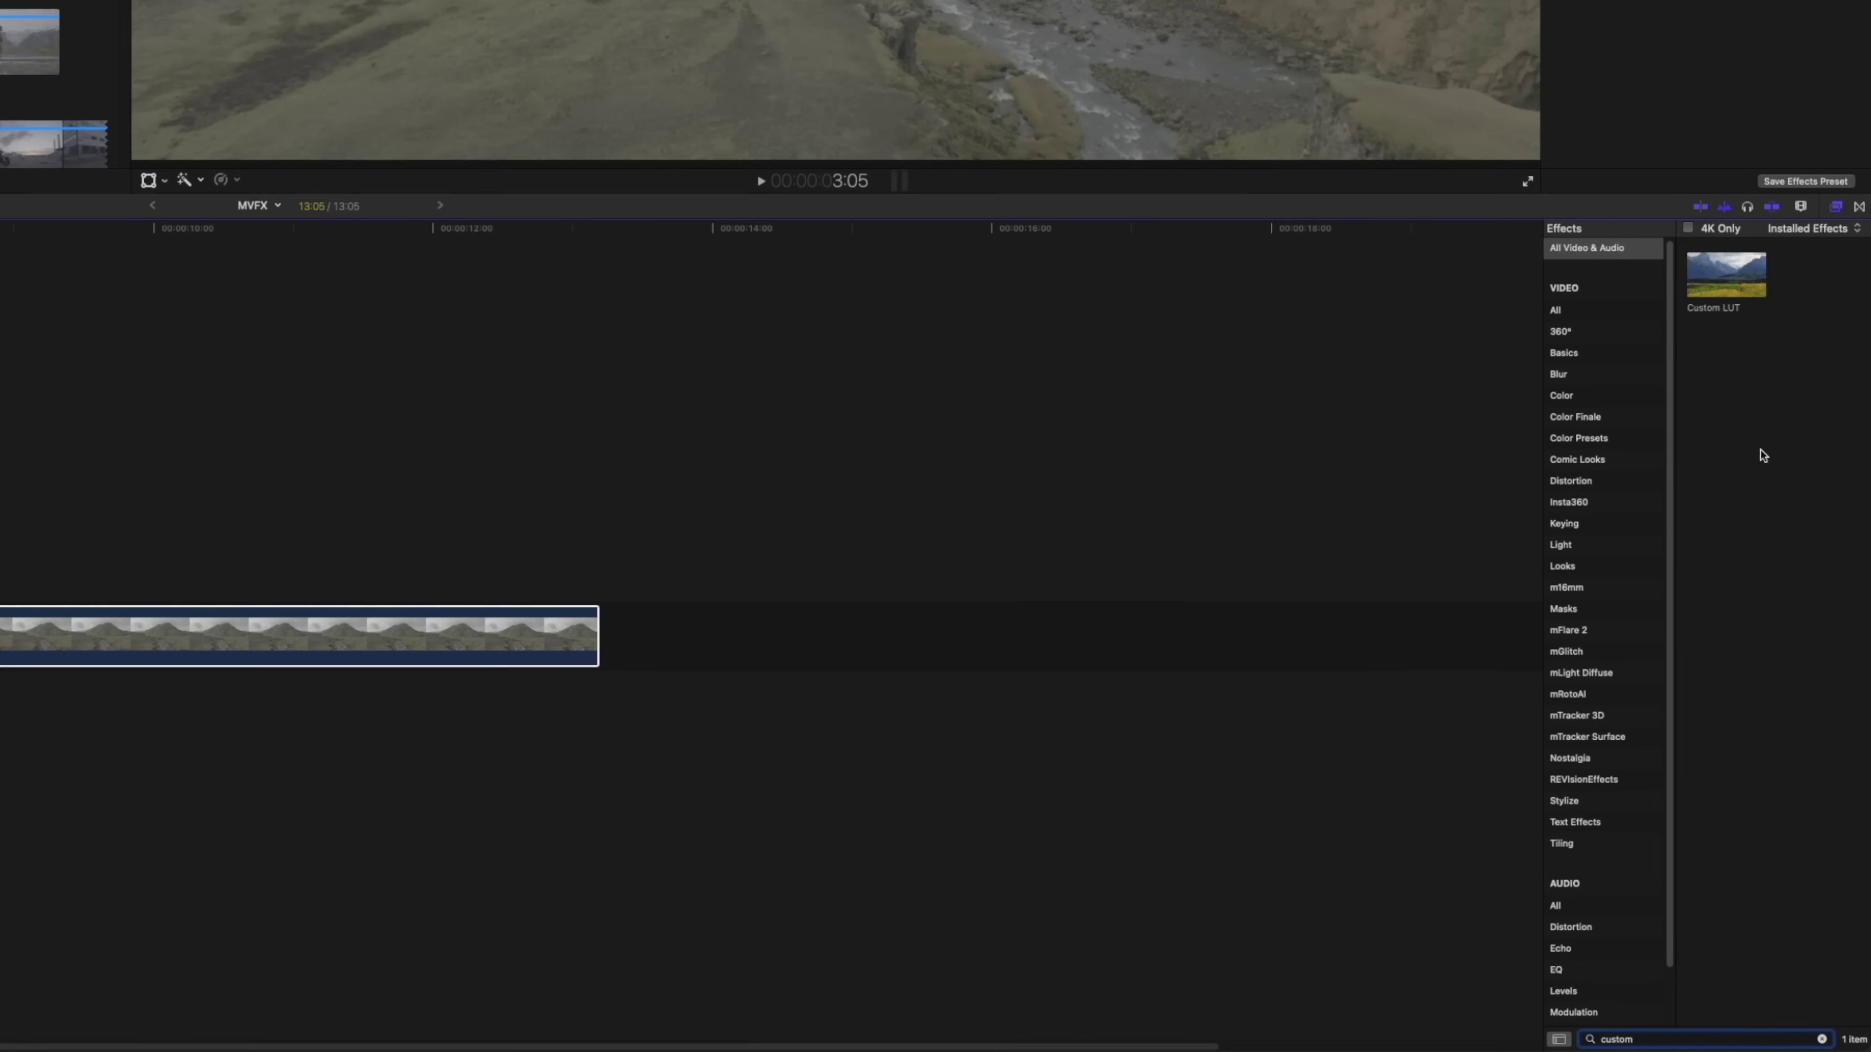
pyautogui.moveTo(1746, 284); pyautogui.dragTo(0, 647)
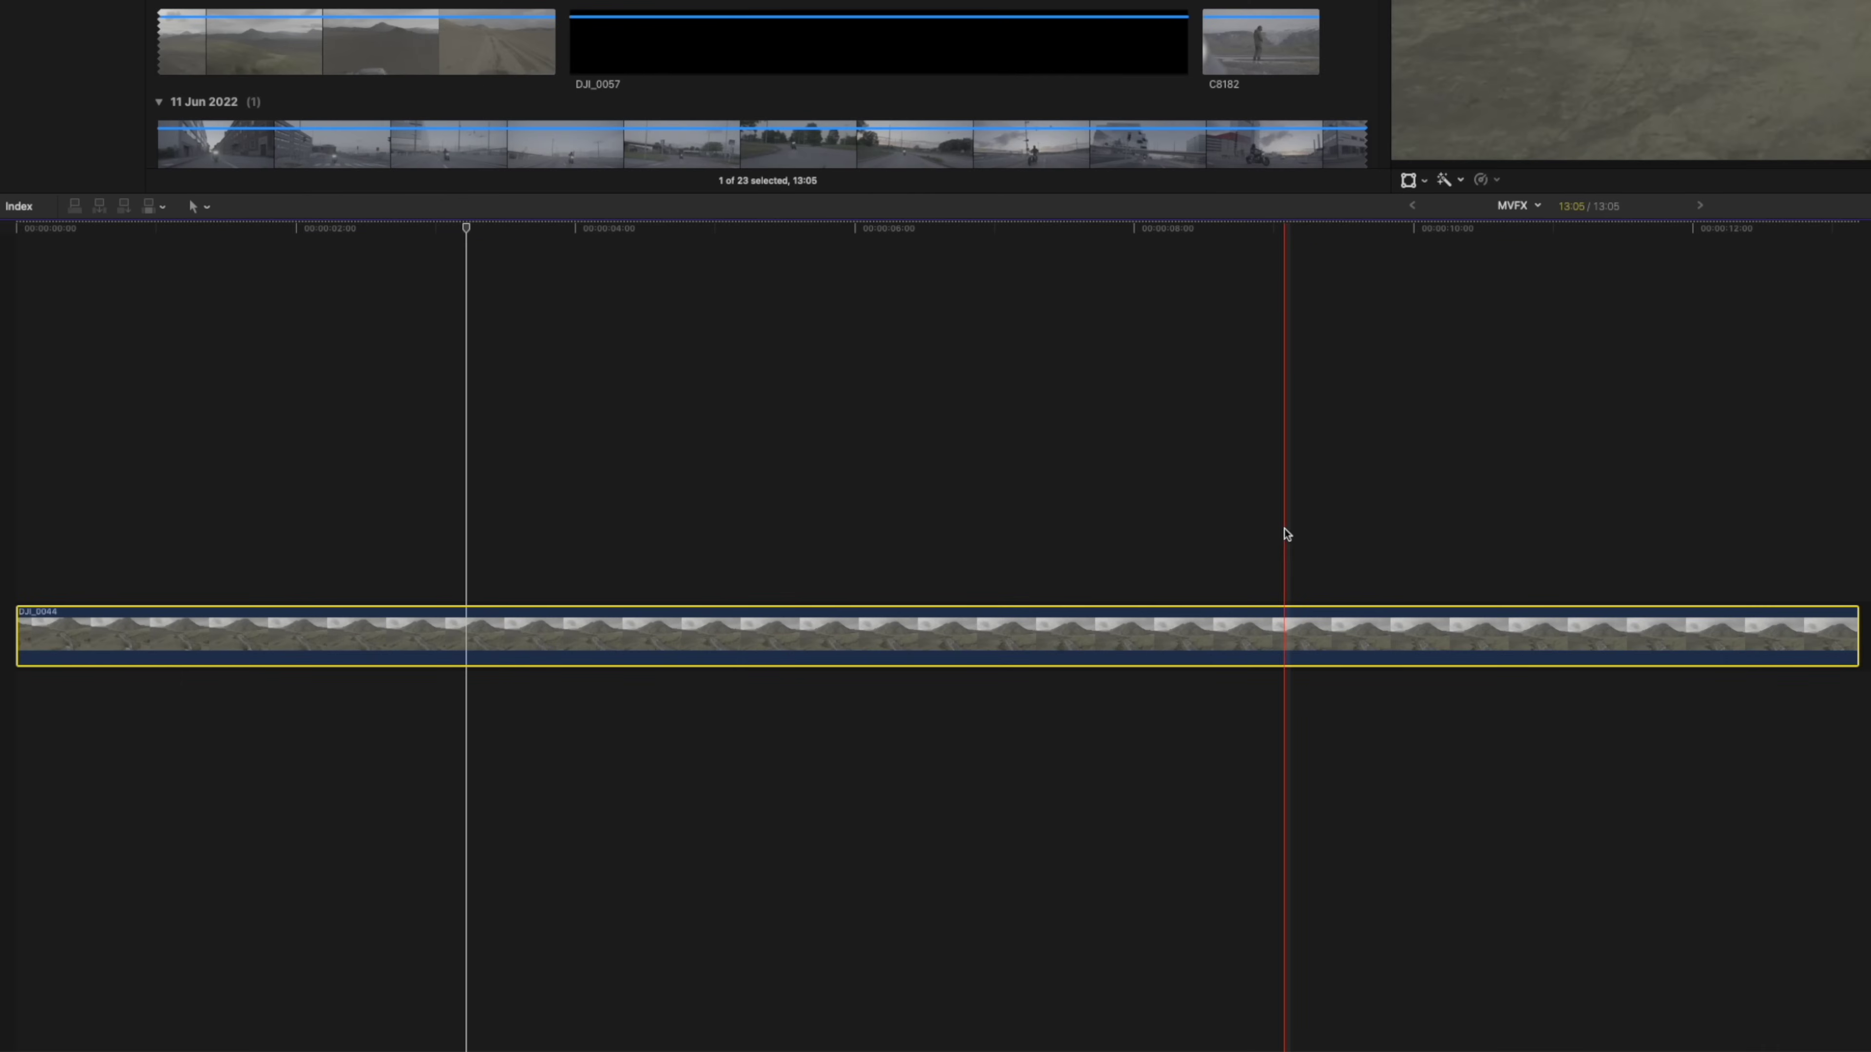
pyautogui.click(1739, 85)
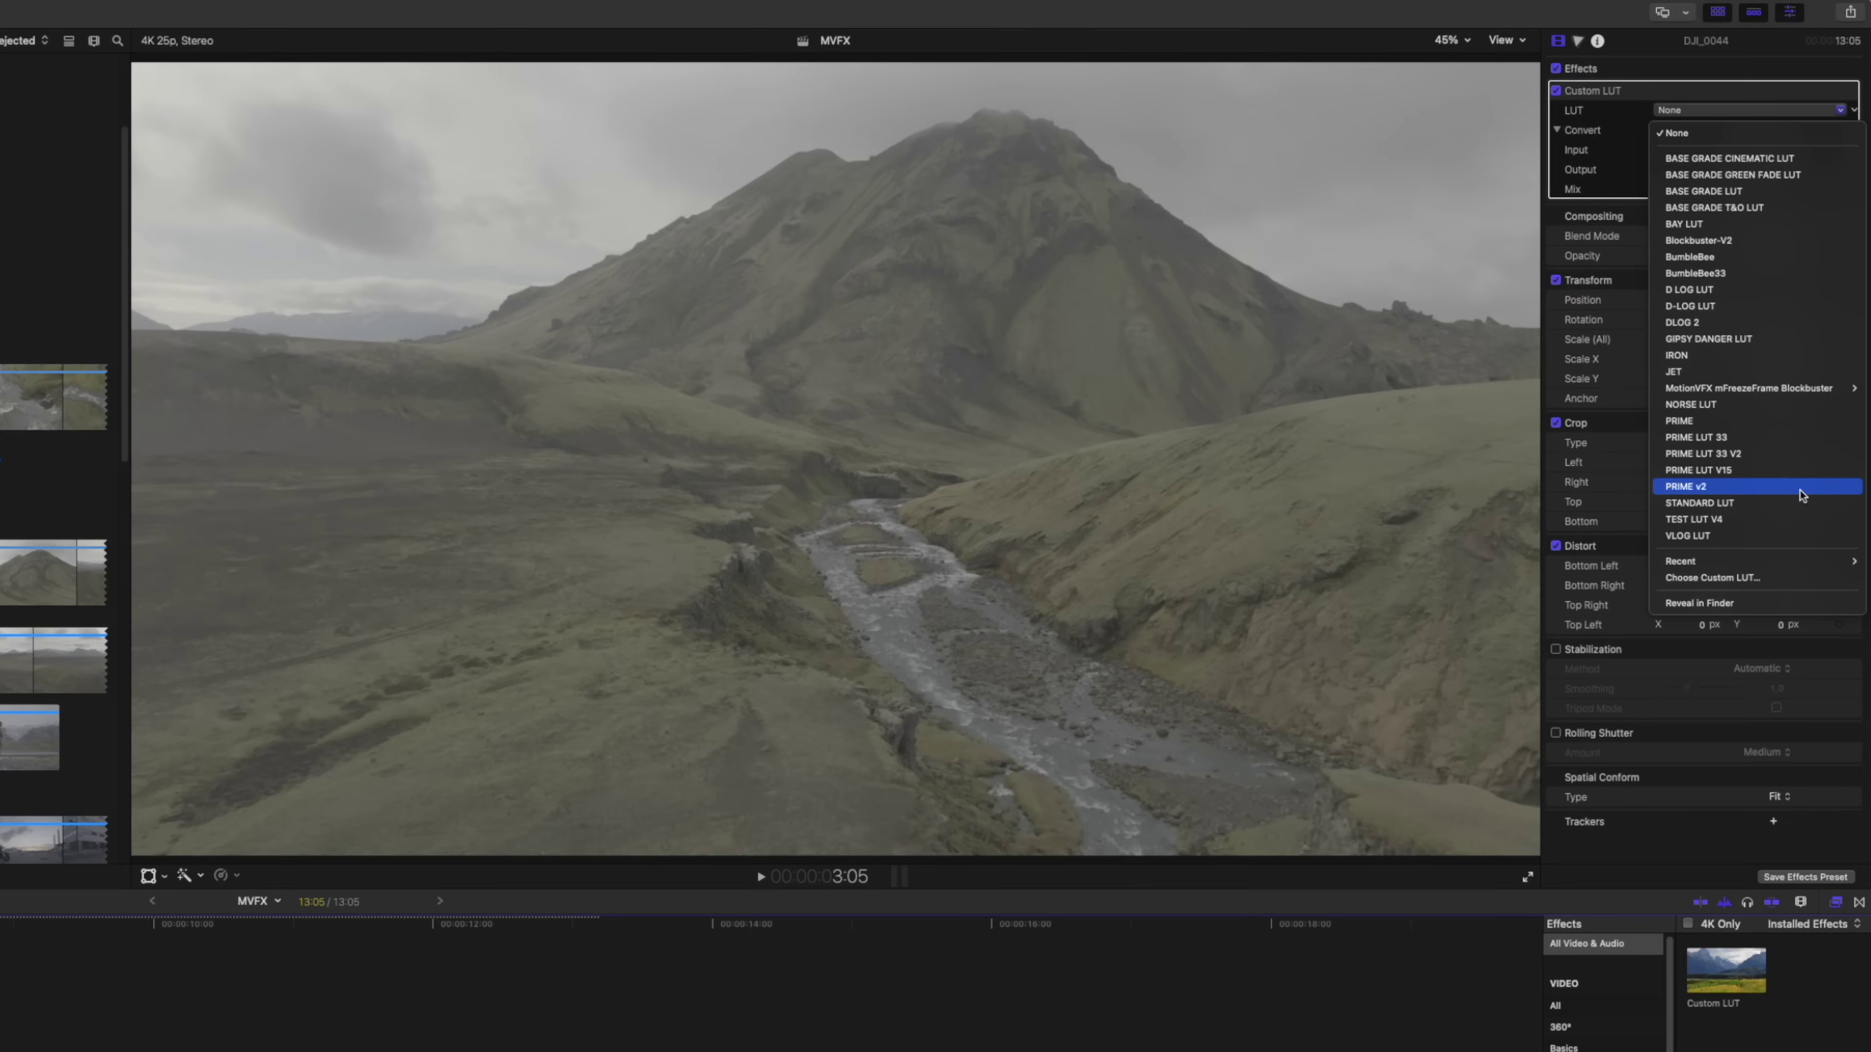
pyautogui.click(1788, 454)
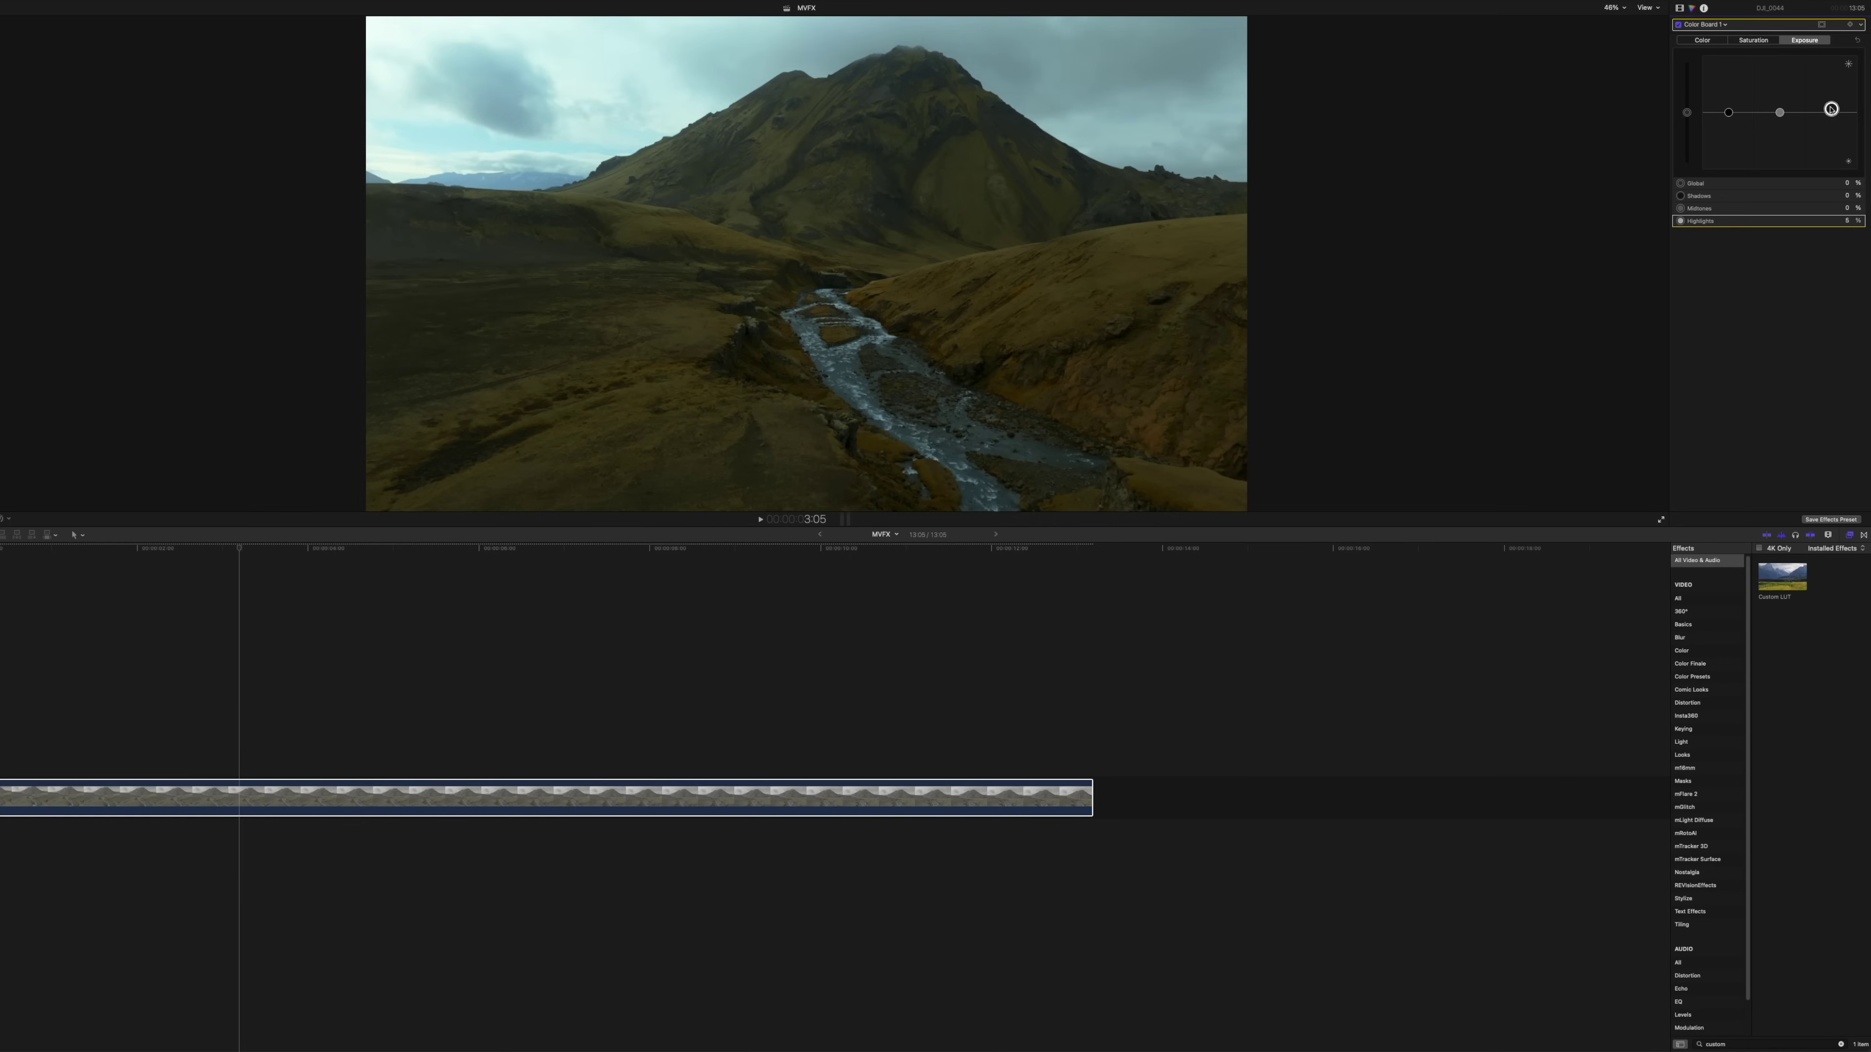
pyautogui.moveTo(1831, 106); pyautogui.dragTo(1831, 102)
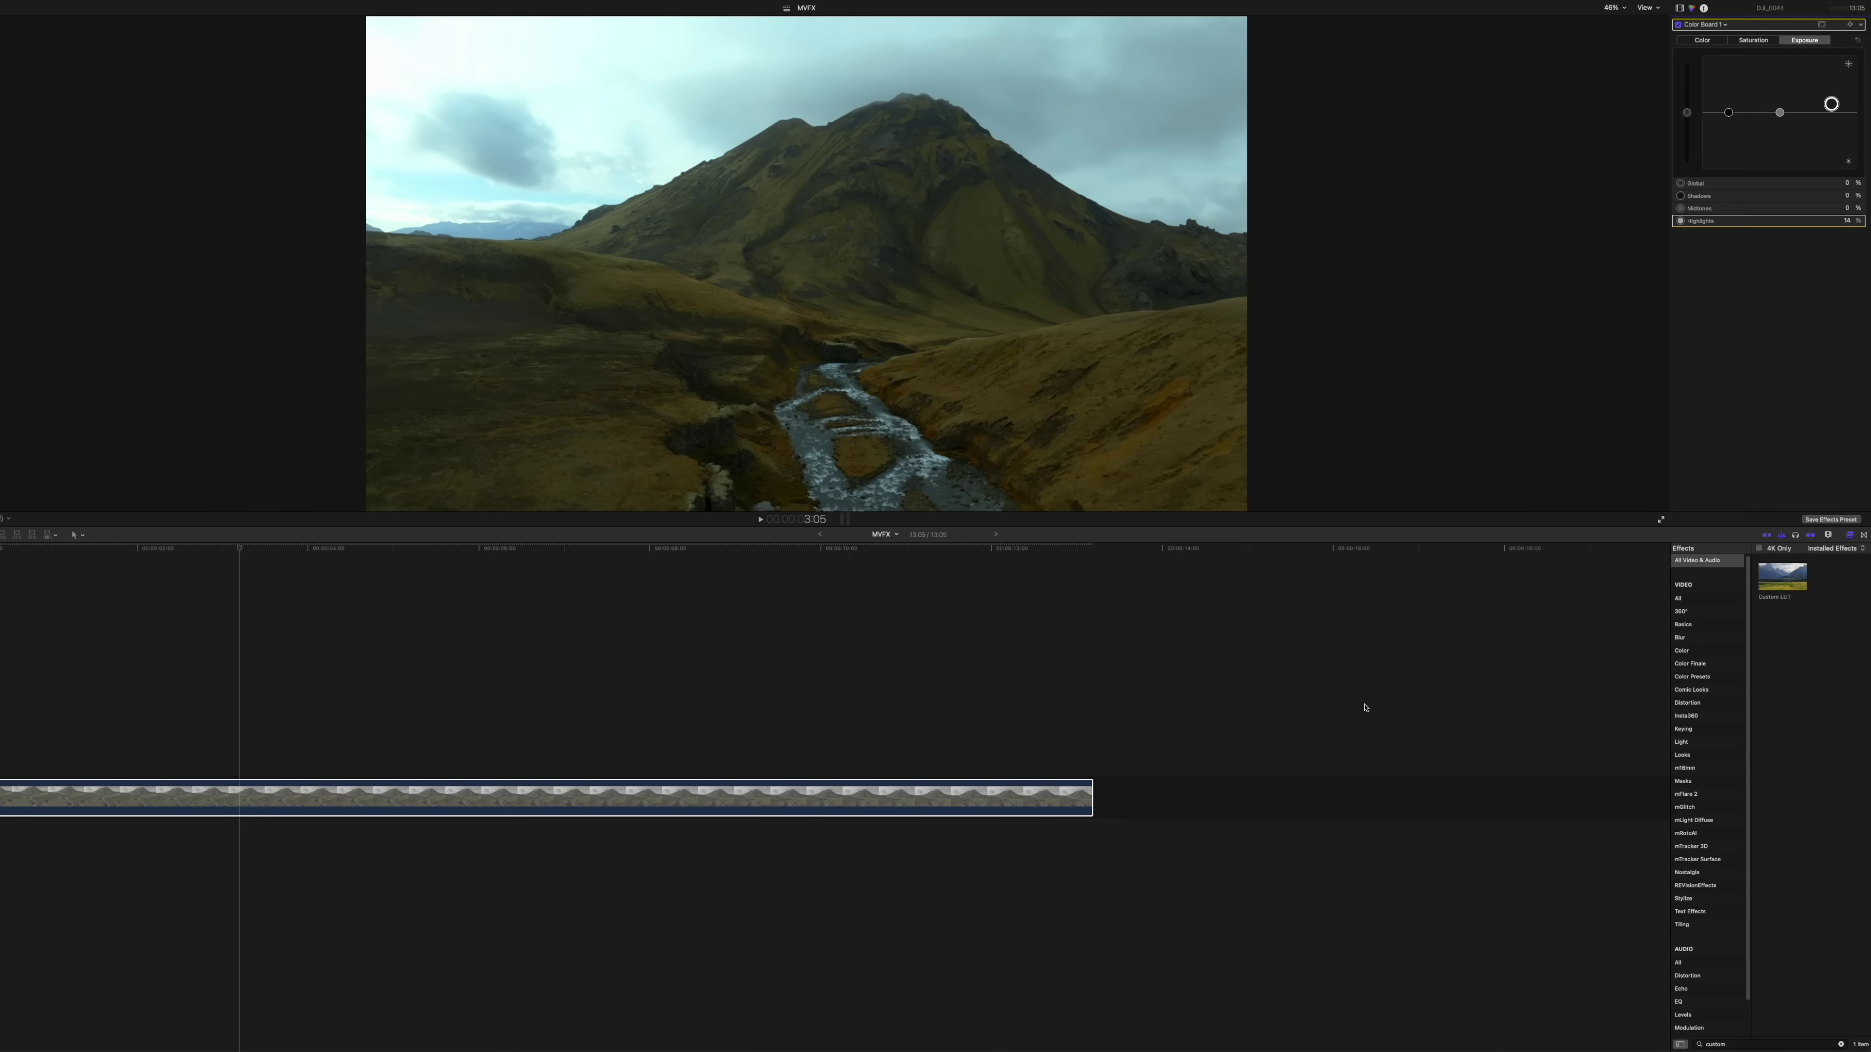
# Step: Apply mTracker Surface from the Effects browser to the DJI_0044 clip, then deselect it
pyautogui.click(1842, 1045)
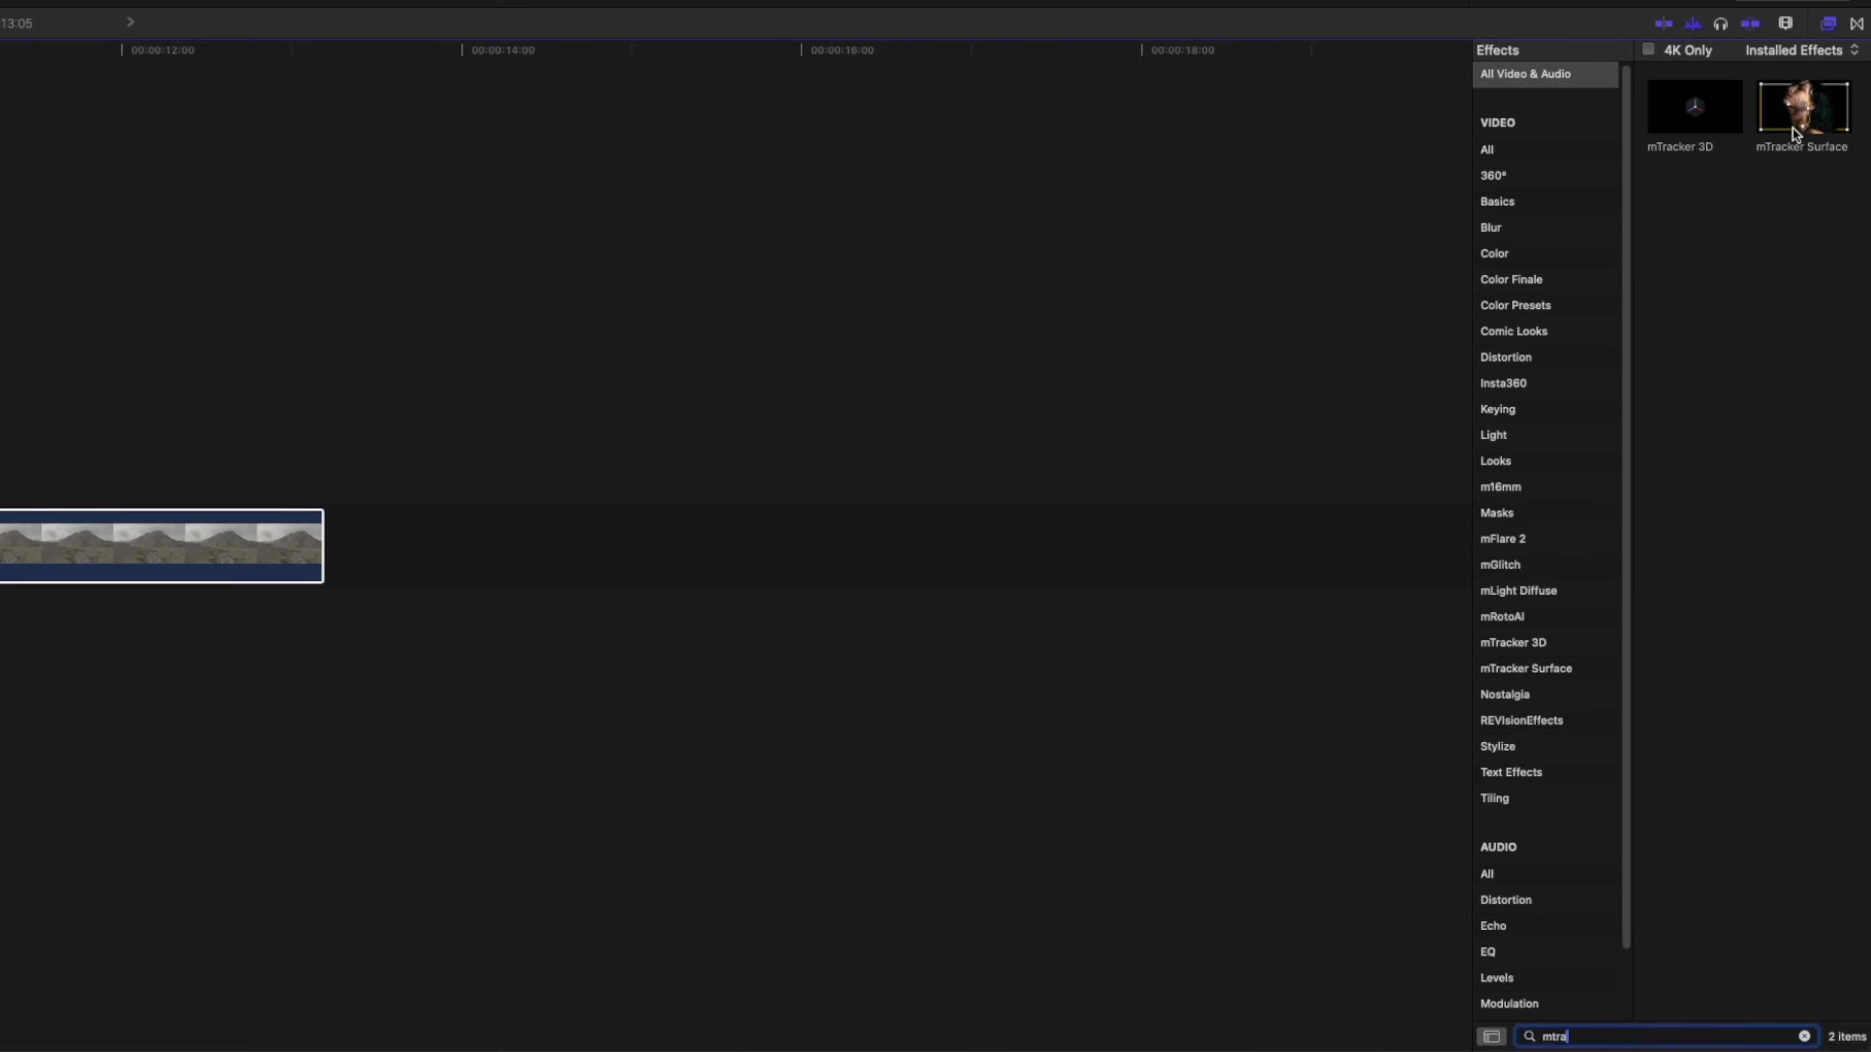
pyautogui.moveTo(1797, 127); pyautogui.dragTo(345, 556)
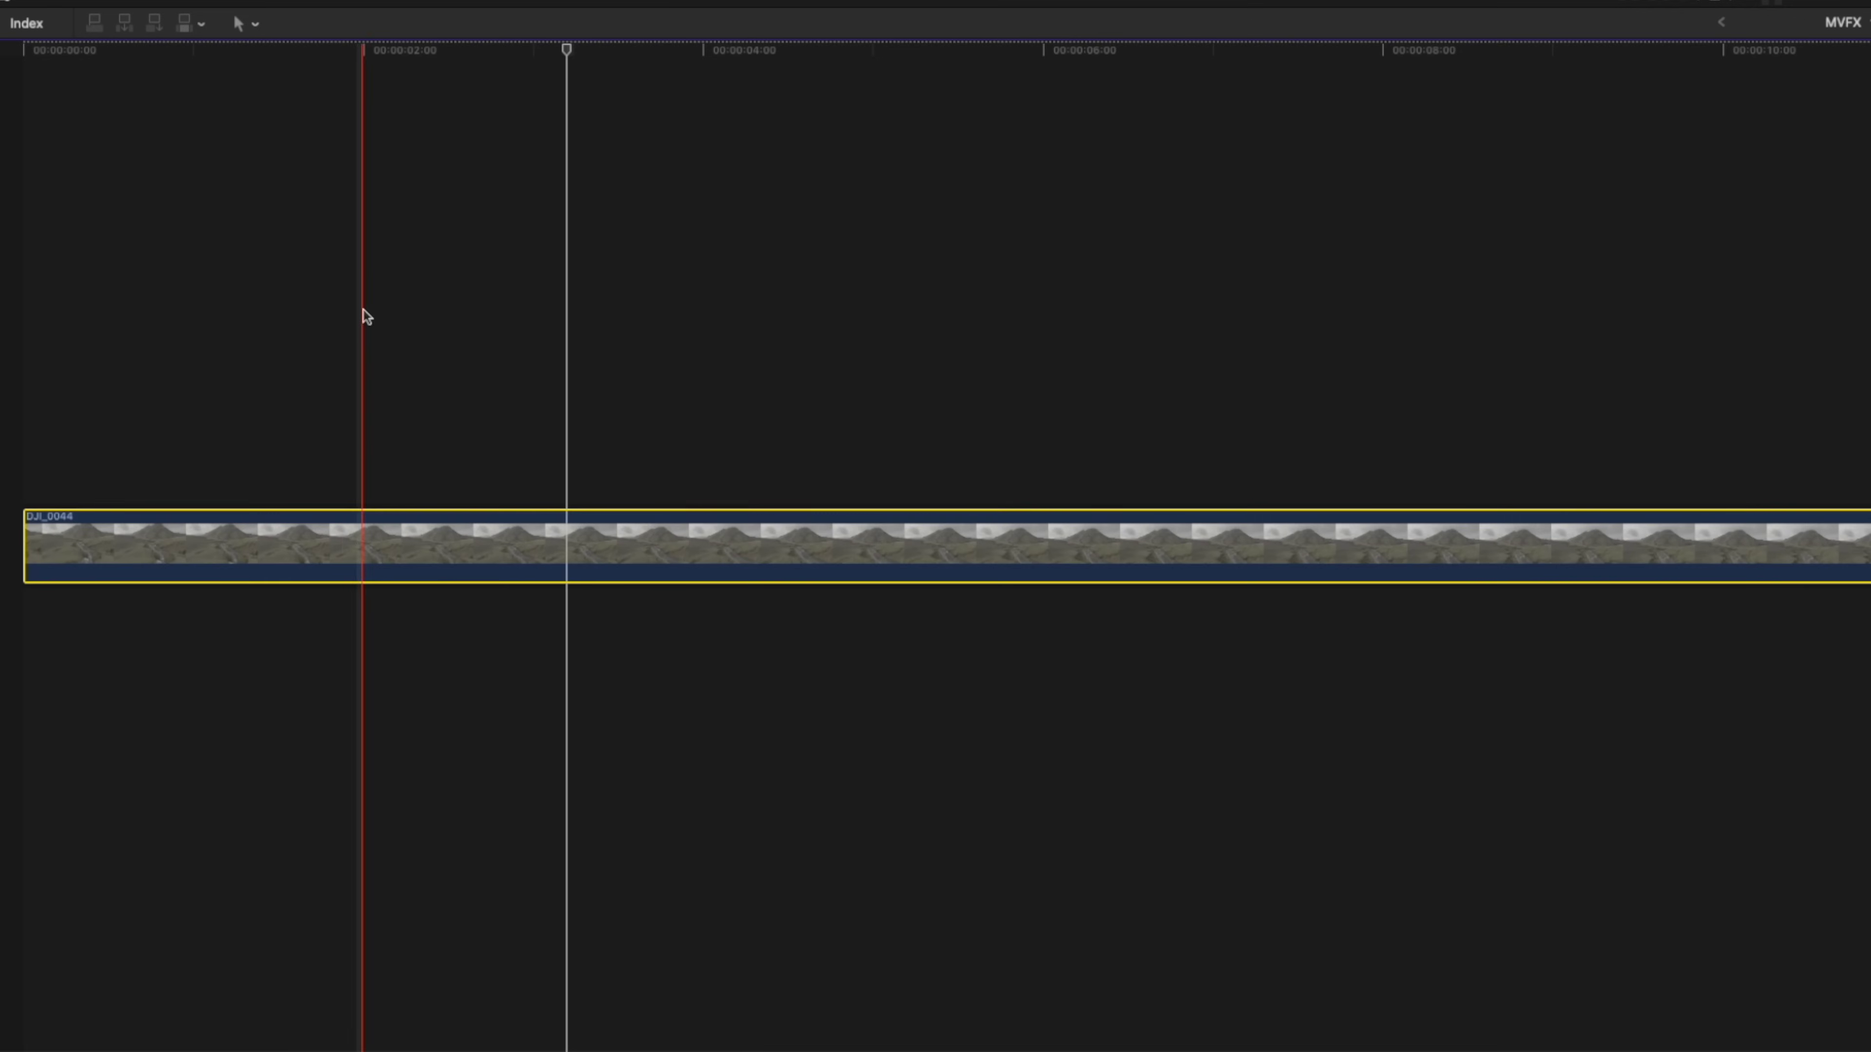
pyautogui.click(363, 313)
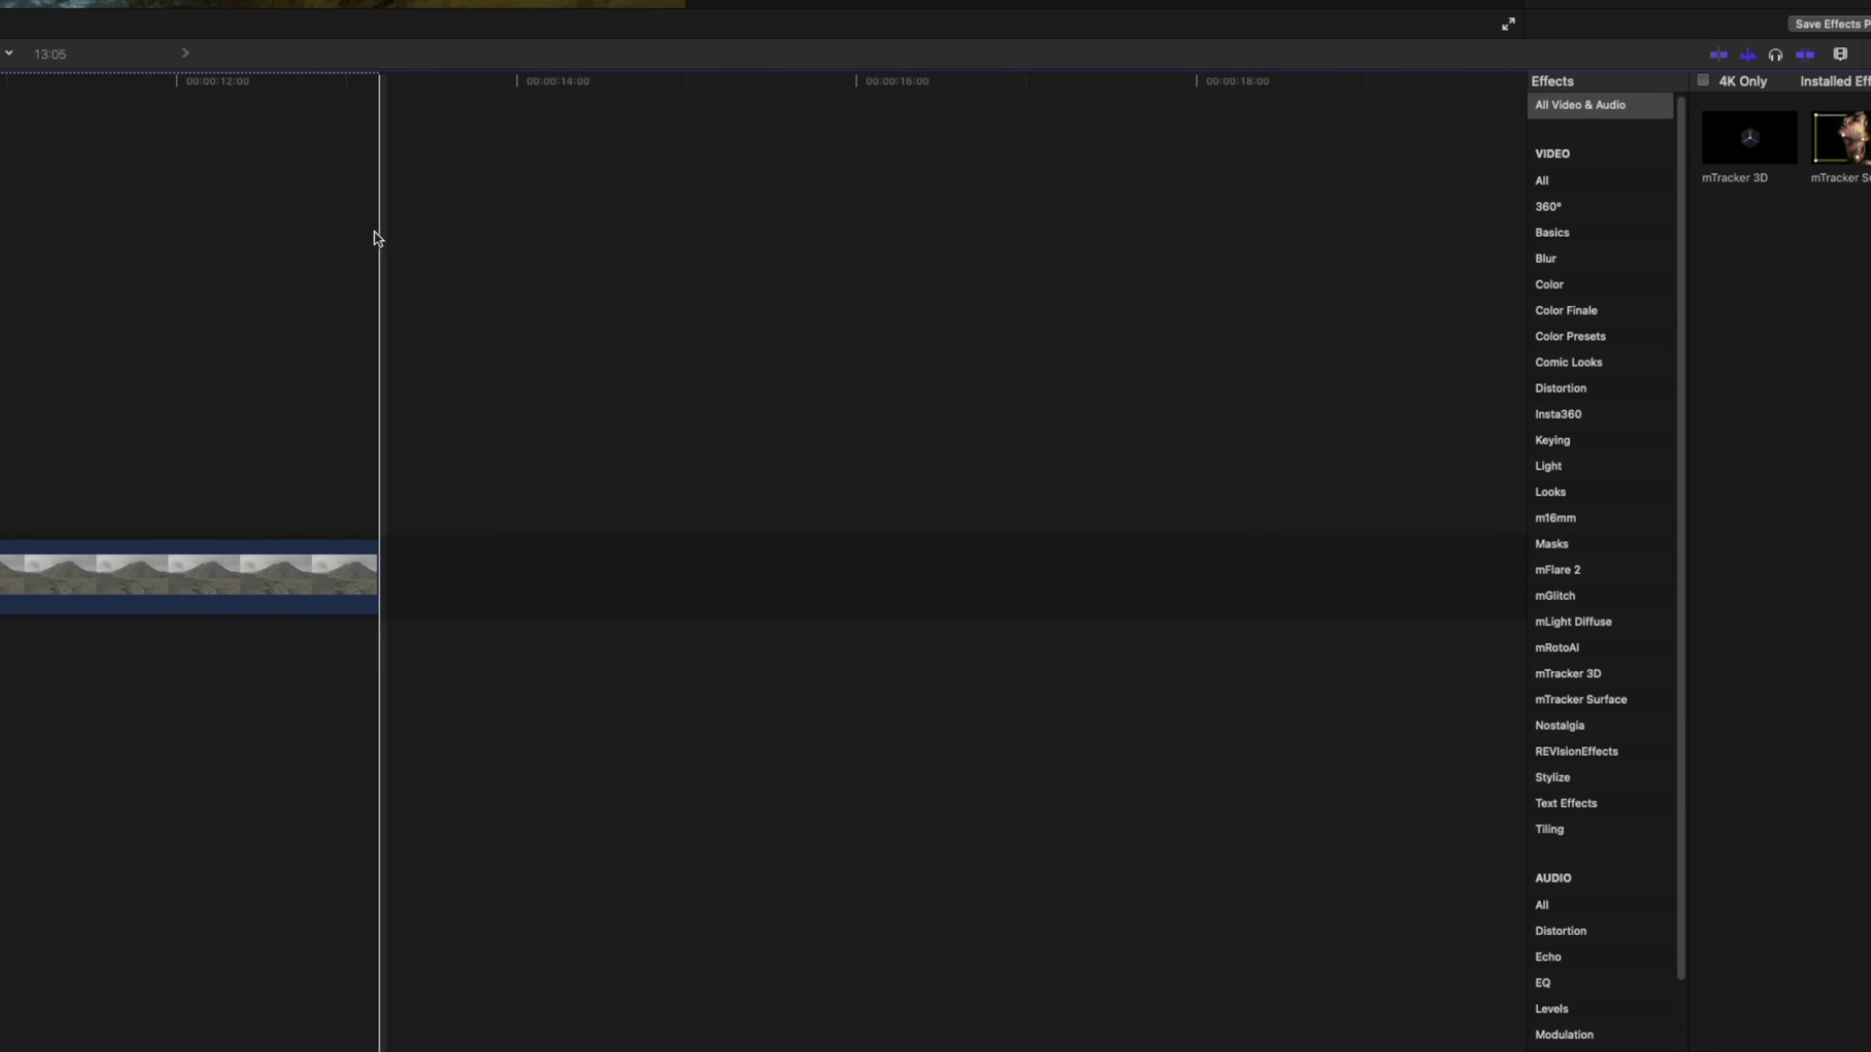
# Step: Park the playhead at the clip end, show its effect settings and move the tracker toolbar aside
pyautogui.click(377, 237)
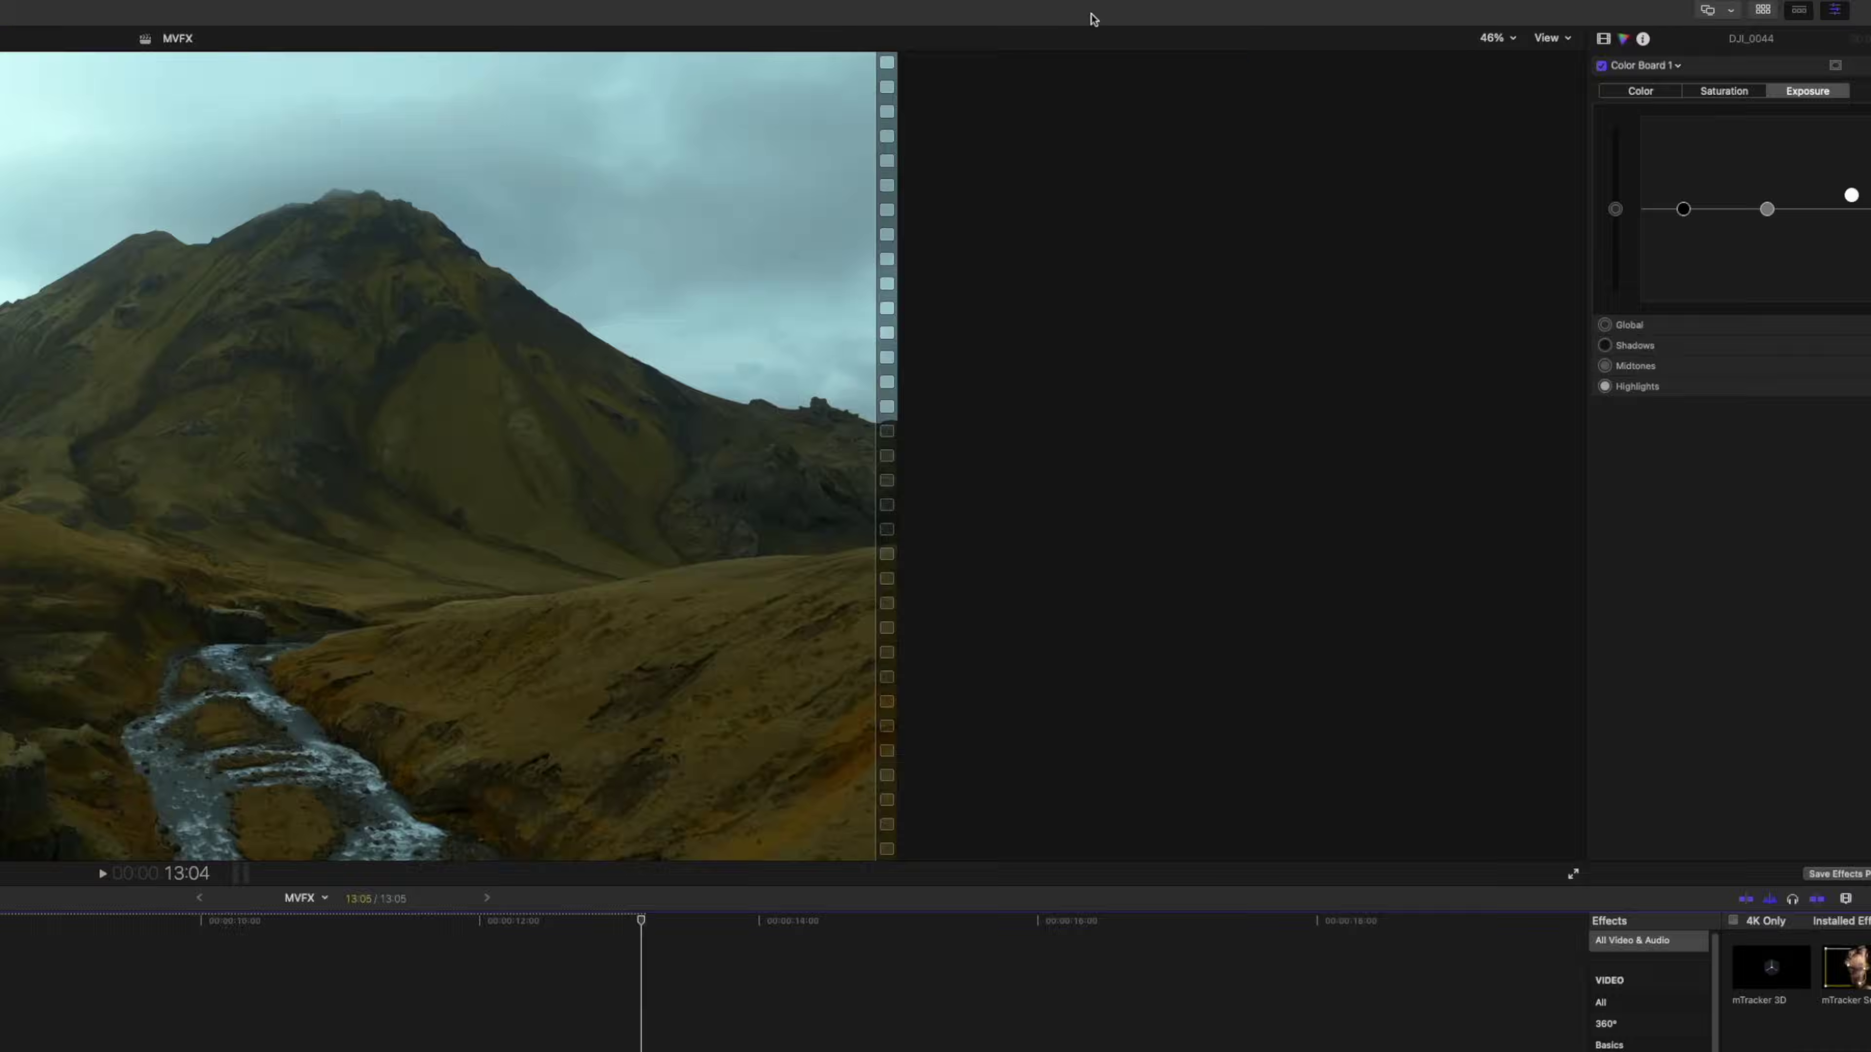
pyautogui.click(1605, 39)
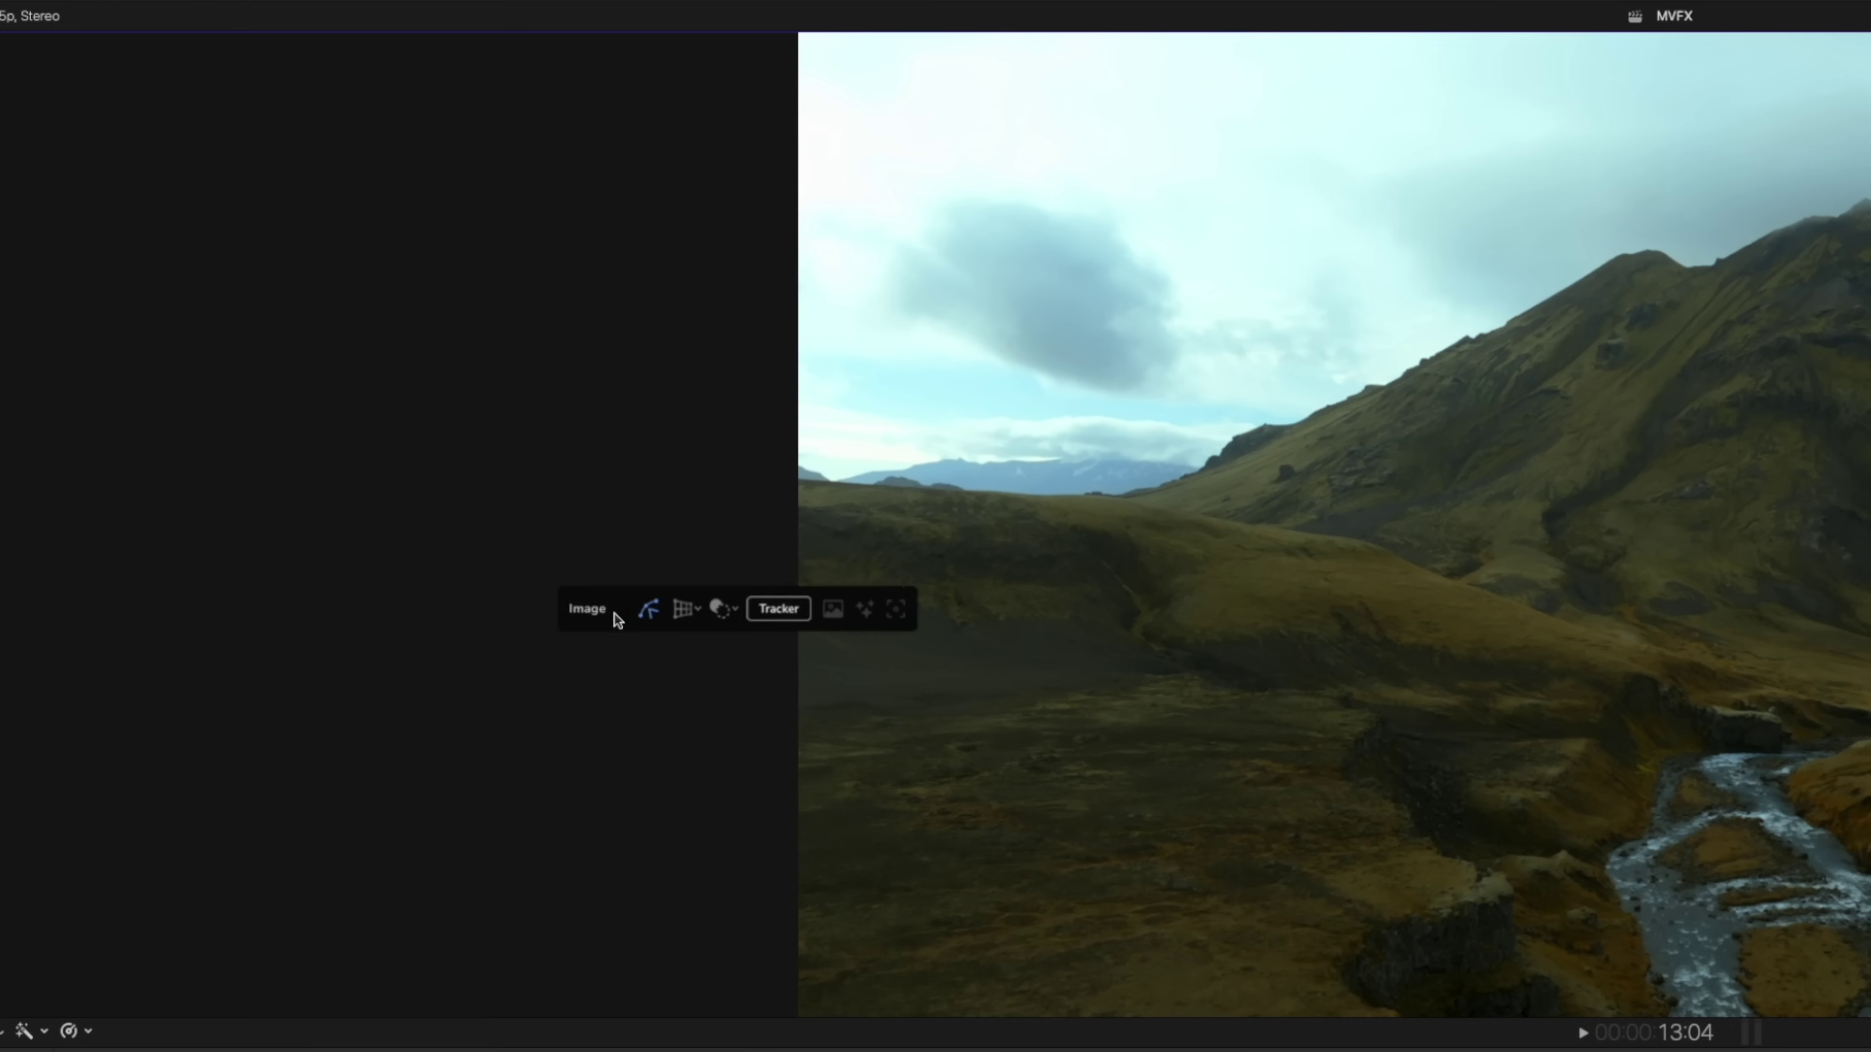
pyautogui.moveTo(617, 619); pyautogui.dragTo(490, 947)
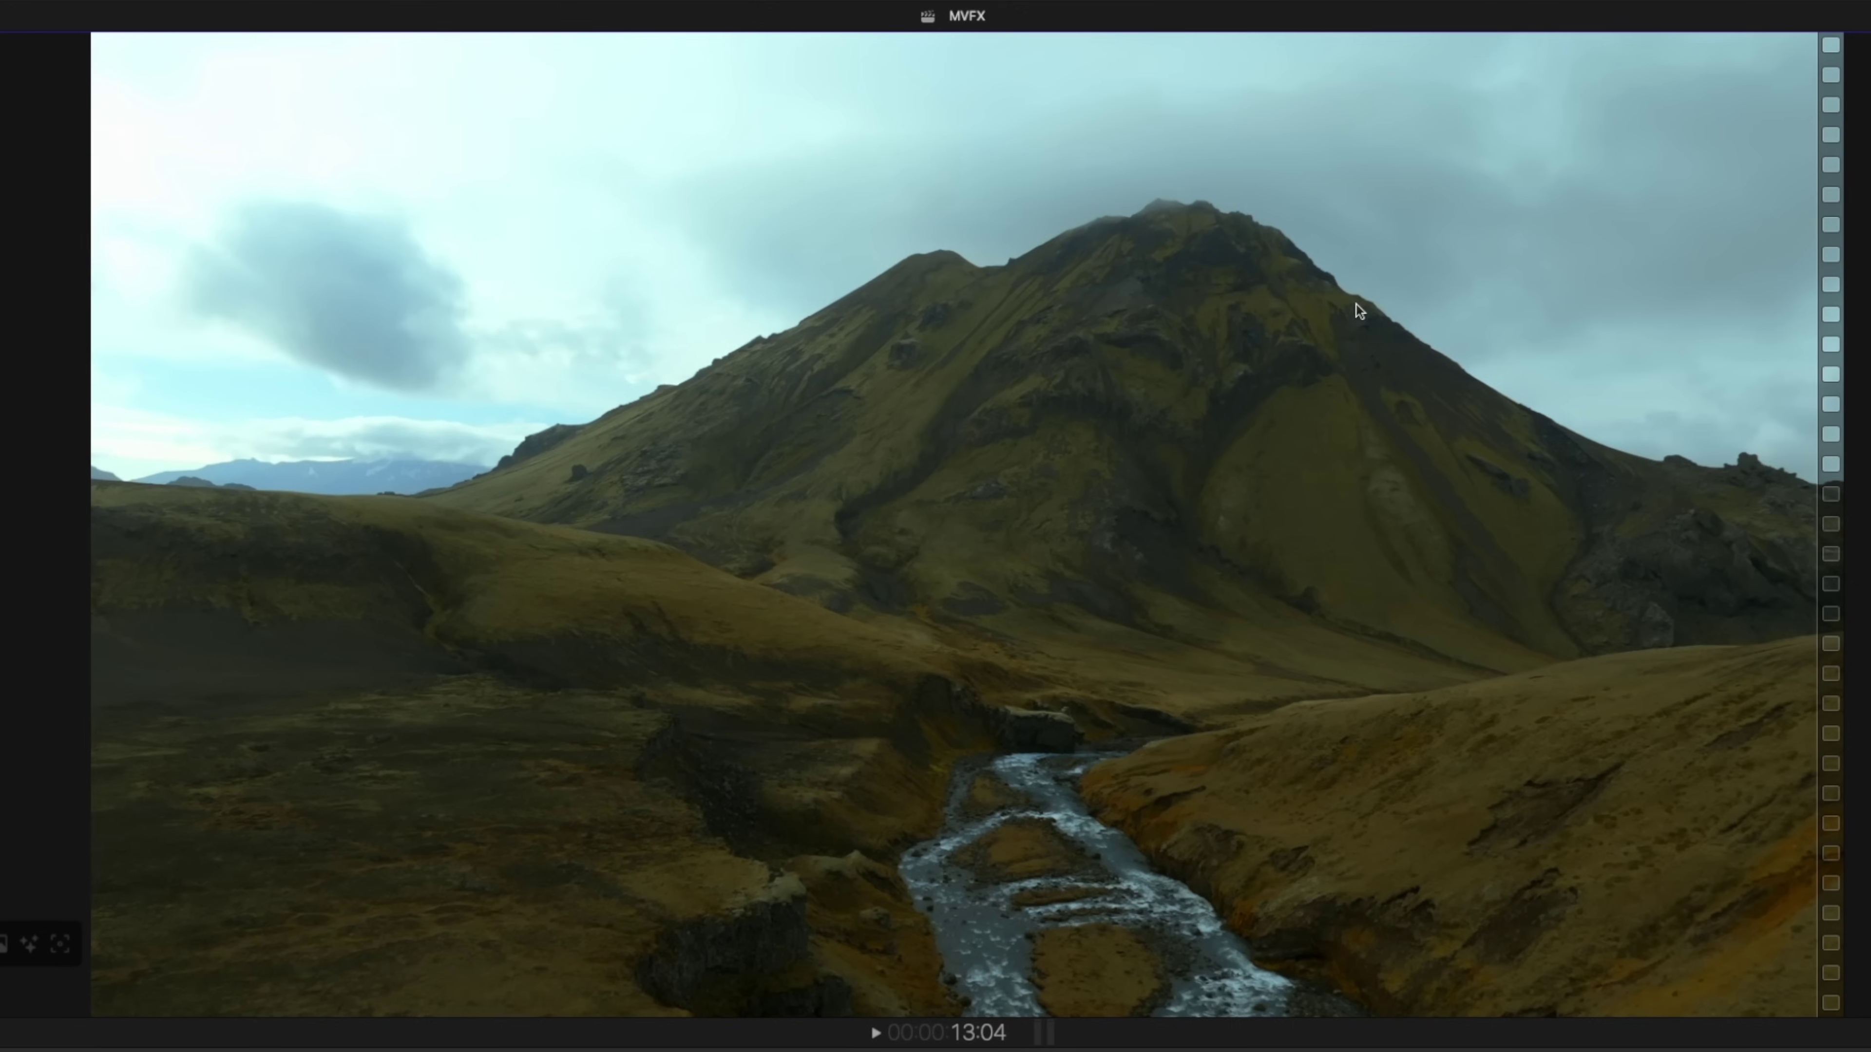
# Step: Draw a four-corner tracking shape over the mountain's upper slope
pyautogui.click(1357, 304)
pyautogui.click(925, 281)
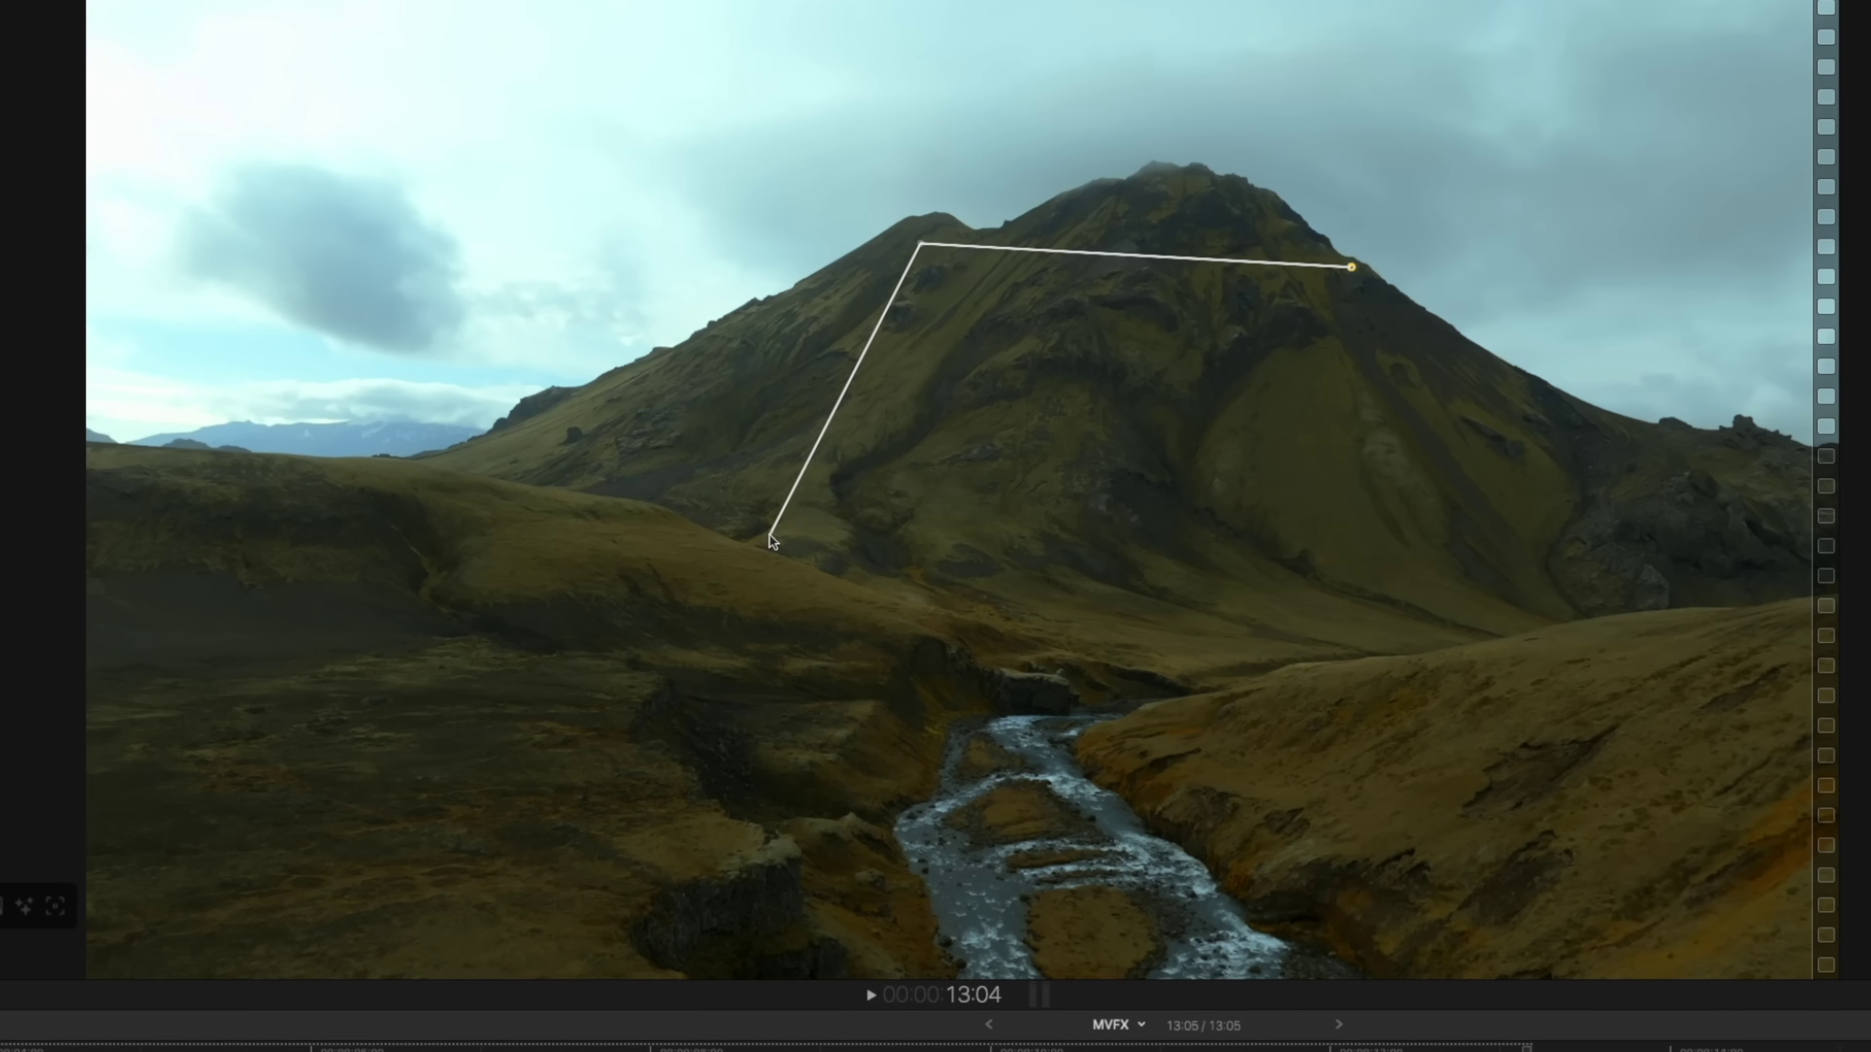
pyautogui.click(770, 536)
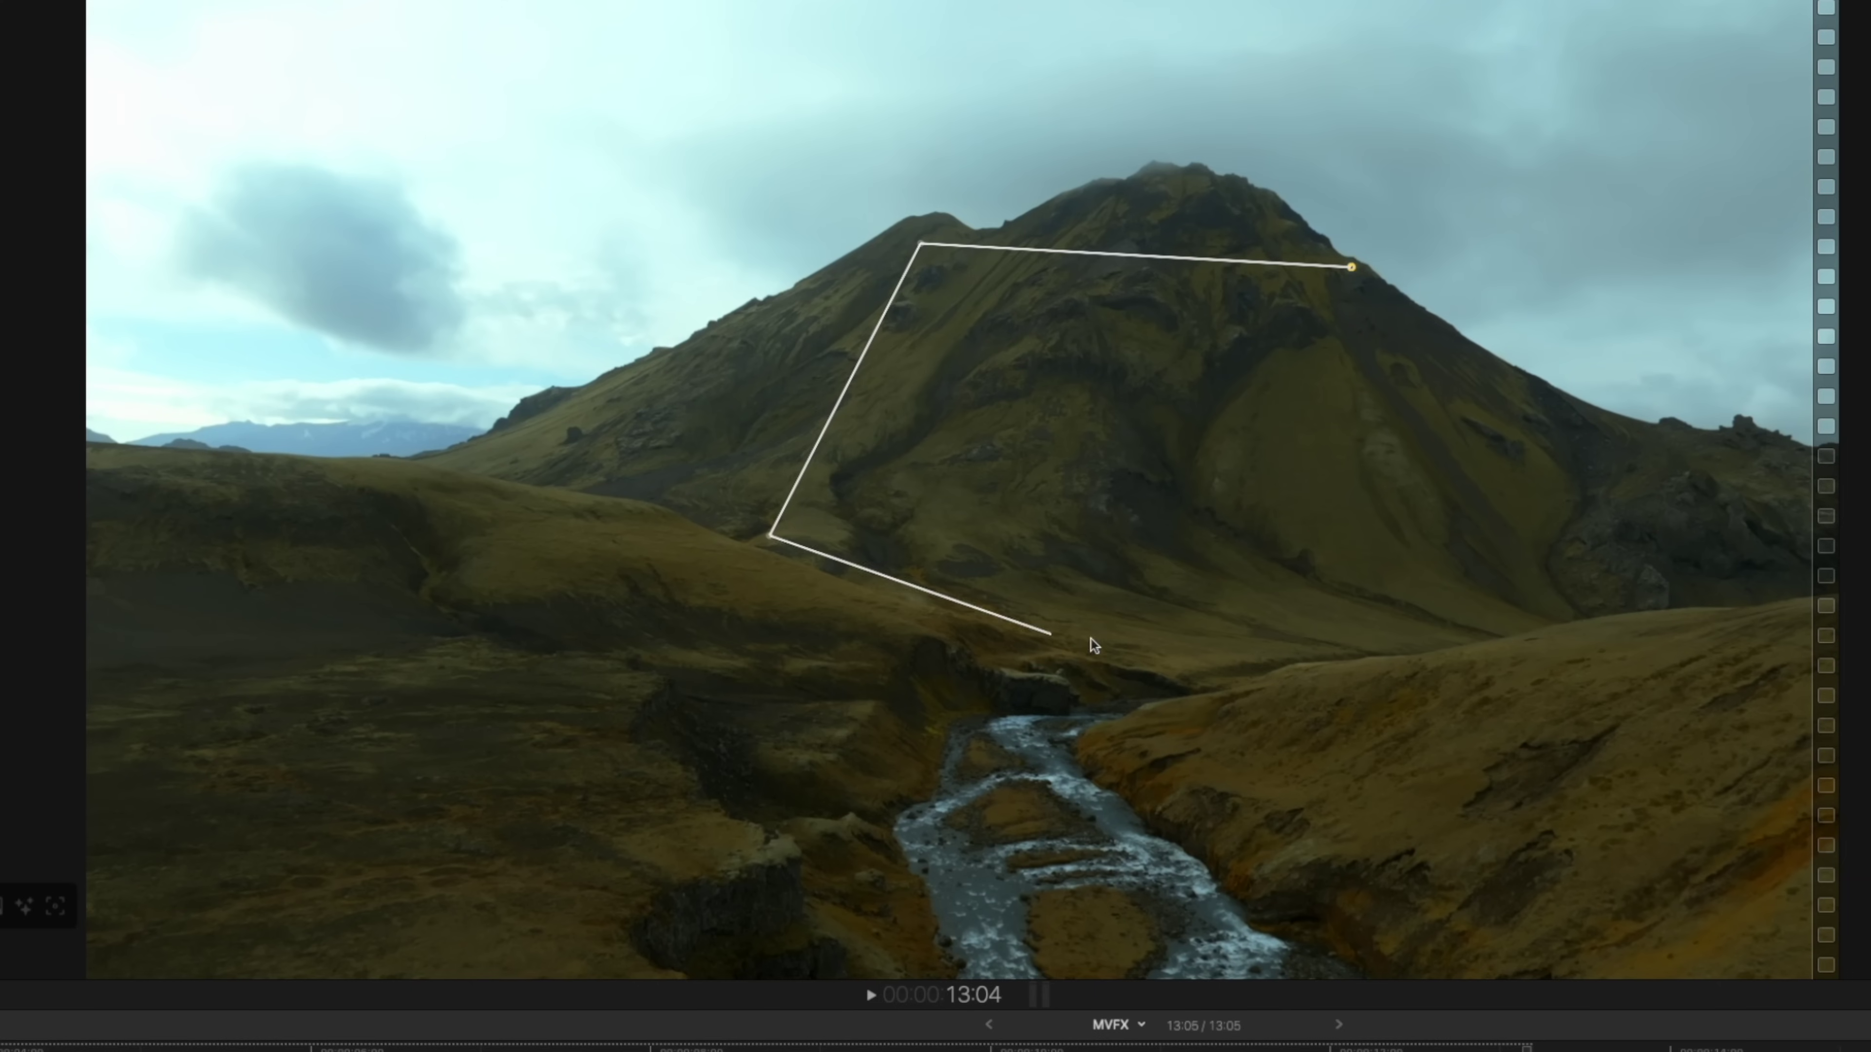
pyautogui.click(1377, 637)
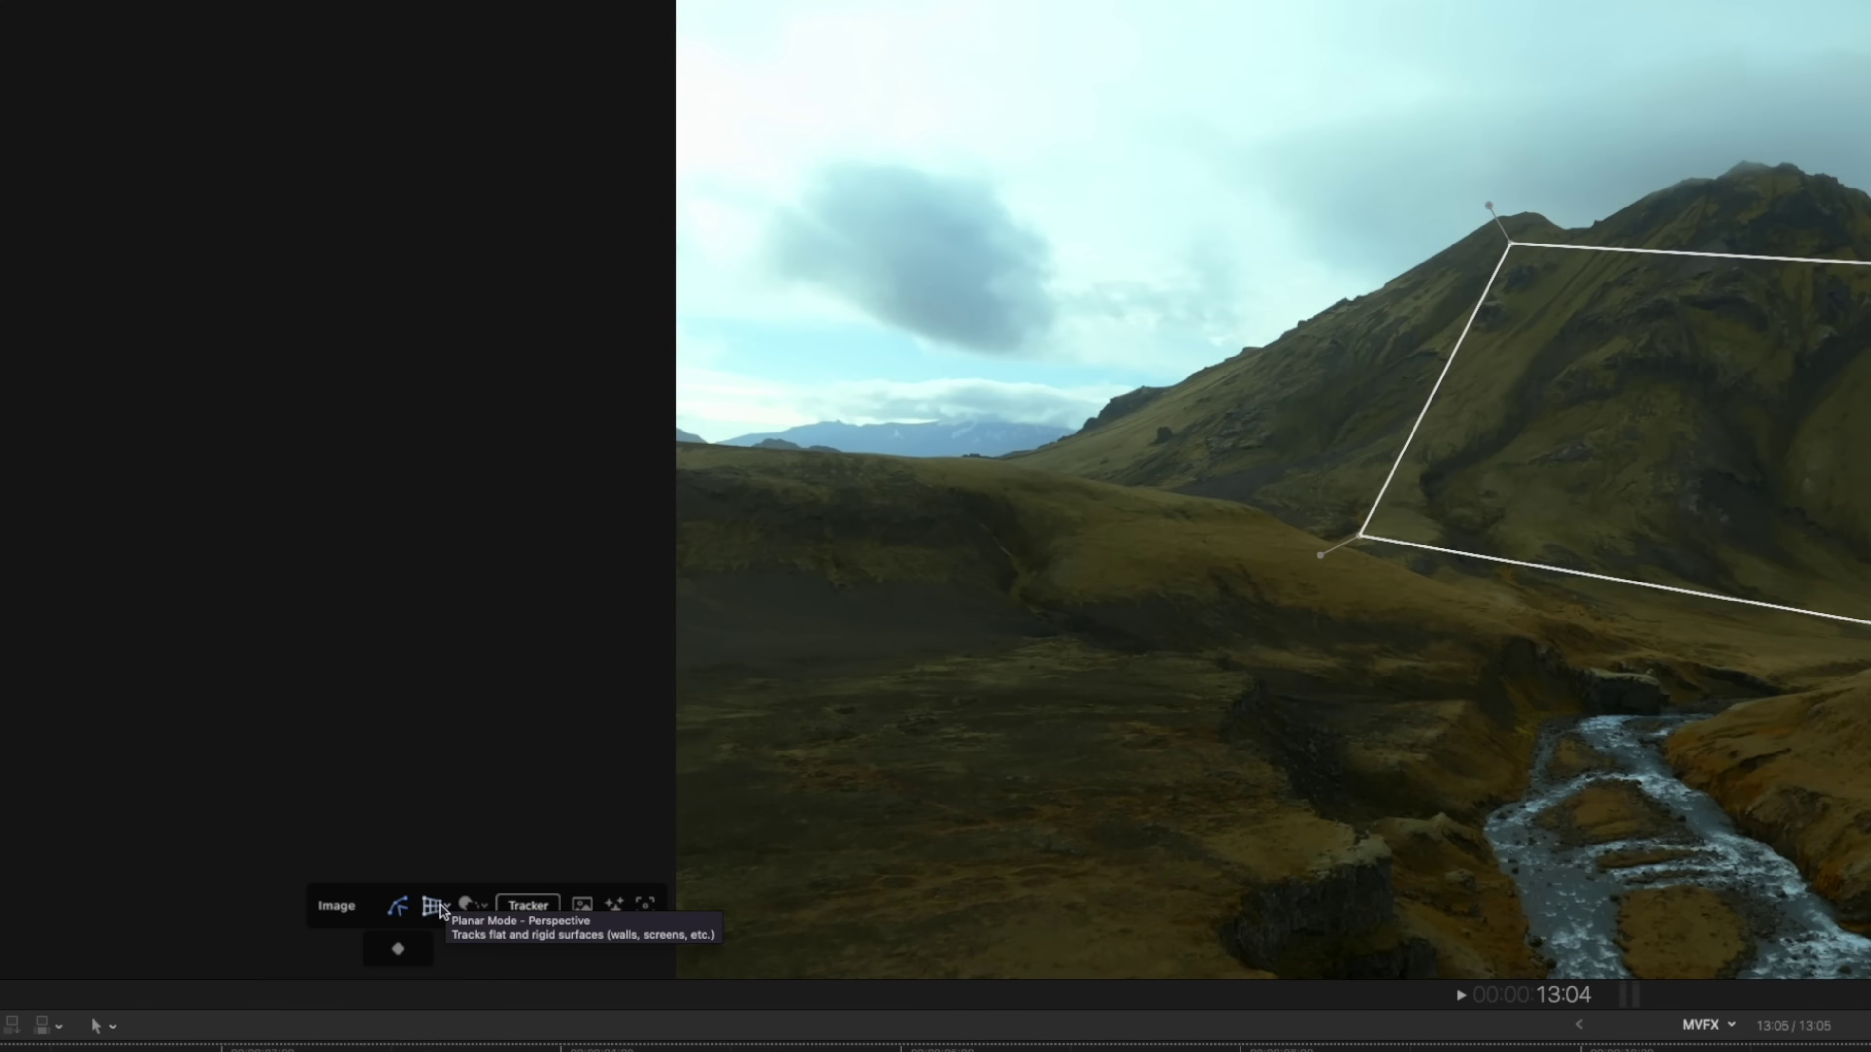
# Step: Track the mountain outline backwards through DJI_0044 in Planar Mode – Perspective
pyautogui.click(439, 911)
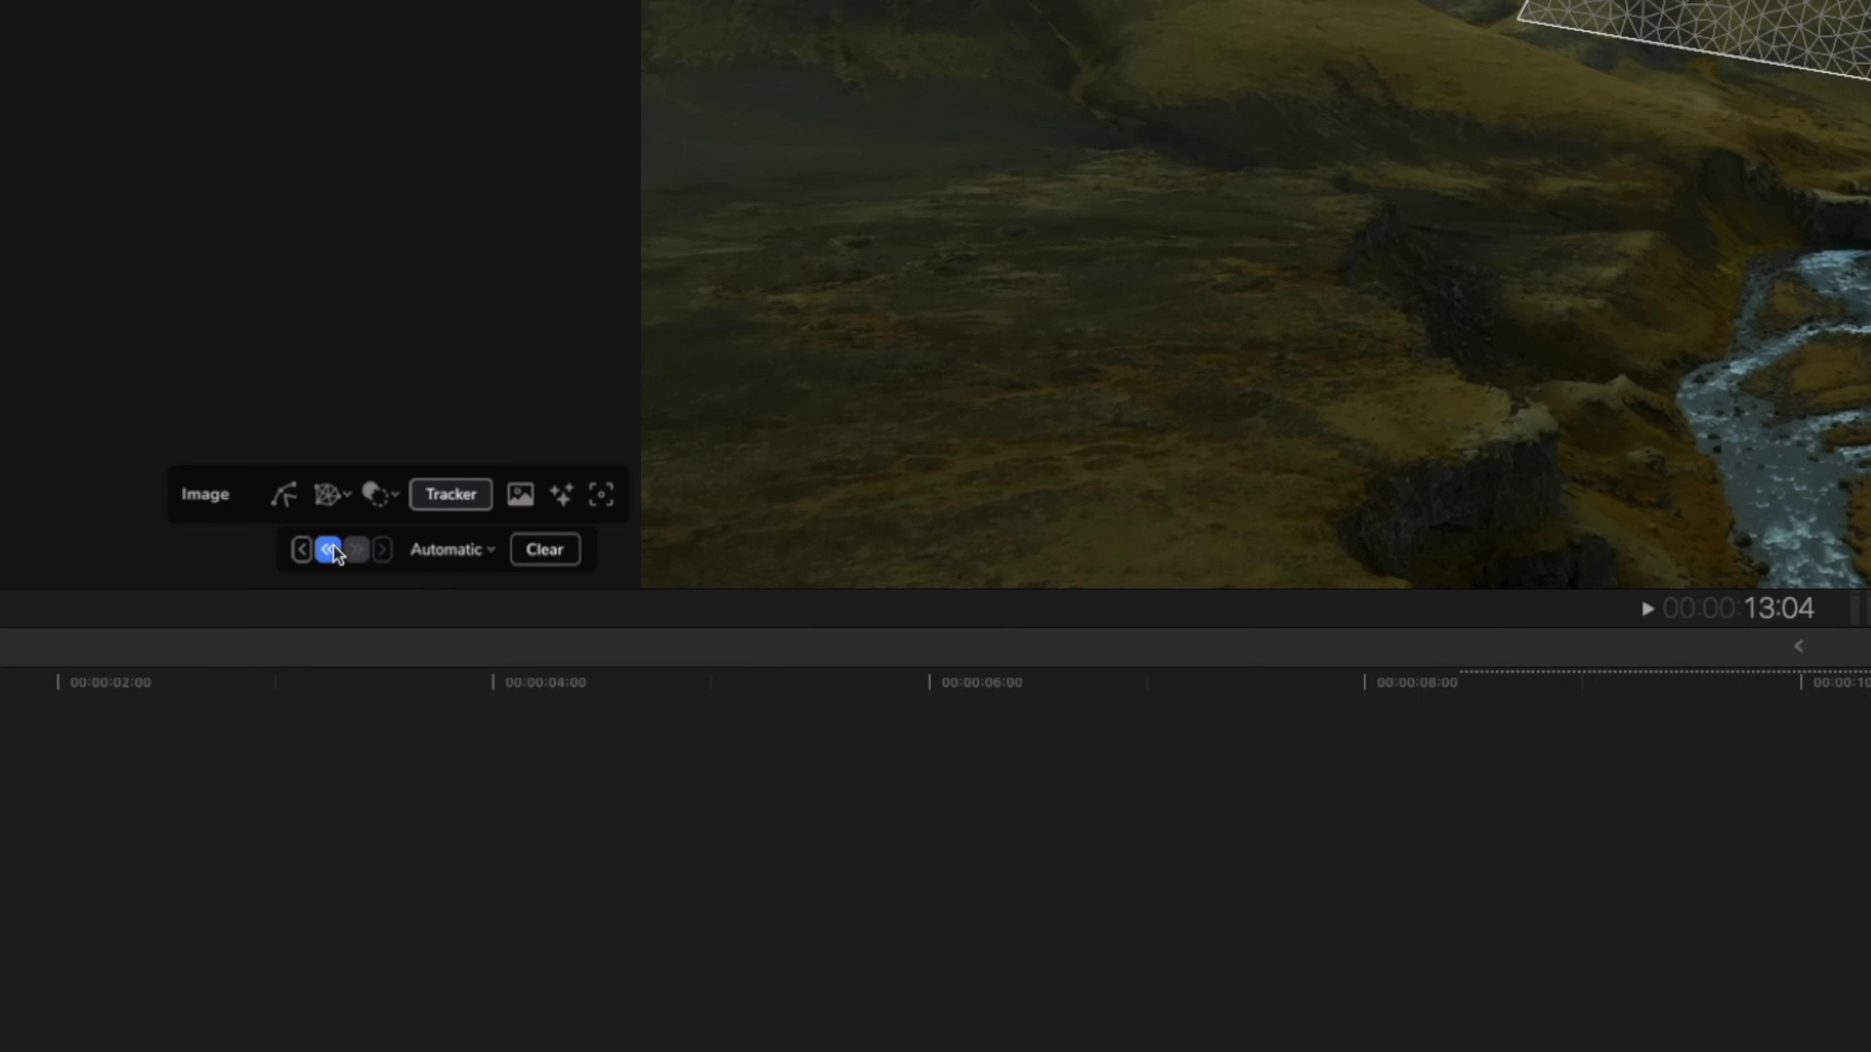
pyautogui.click(329, 549)
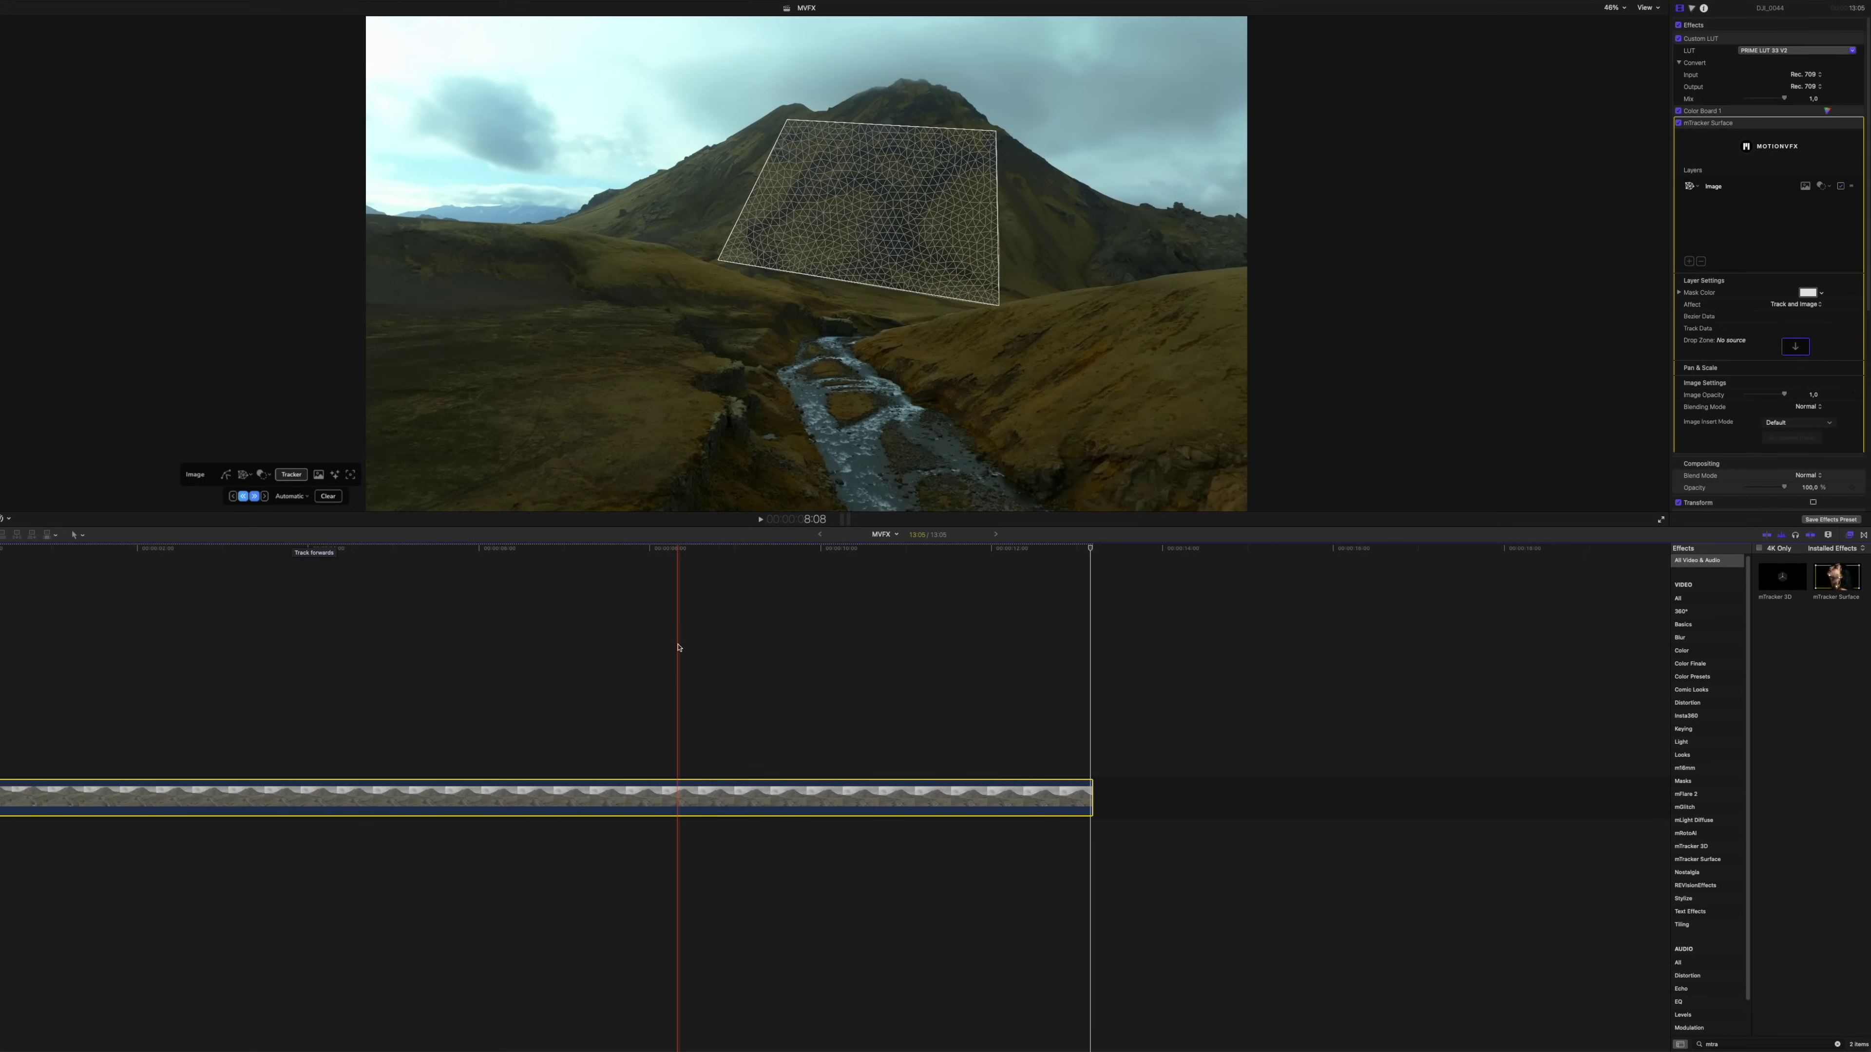
# Step: Place the FAVICON-WHITE logo under the drone clip at about 4 s and set it as the tracked image source
pyautogui.click(677, 648)
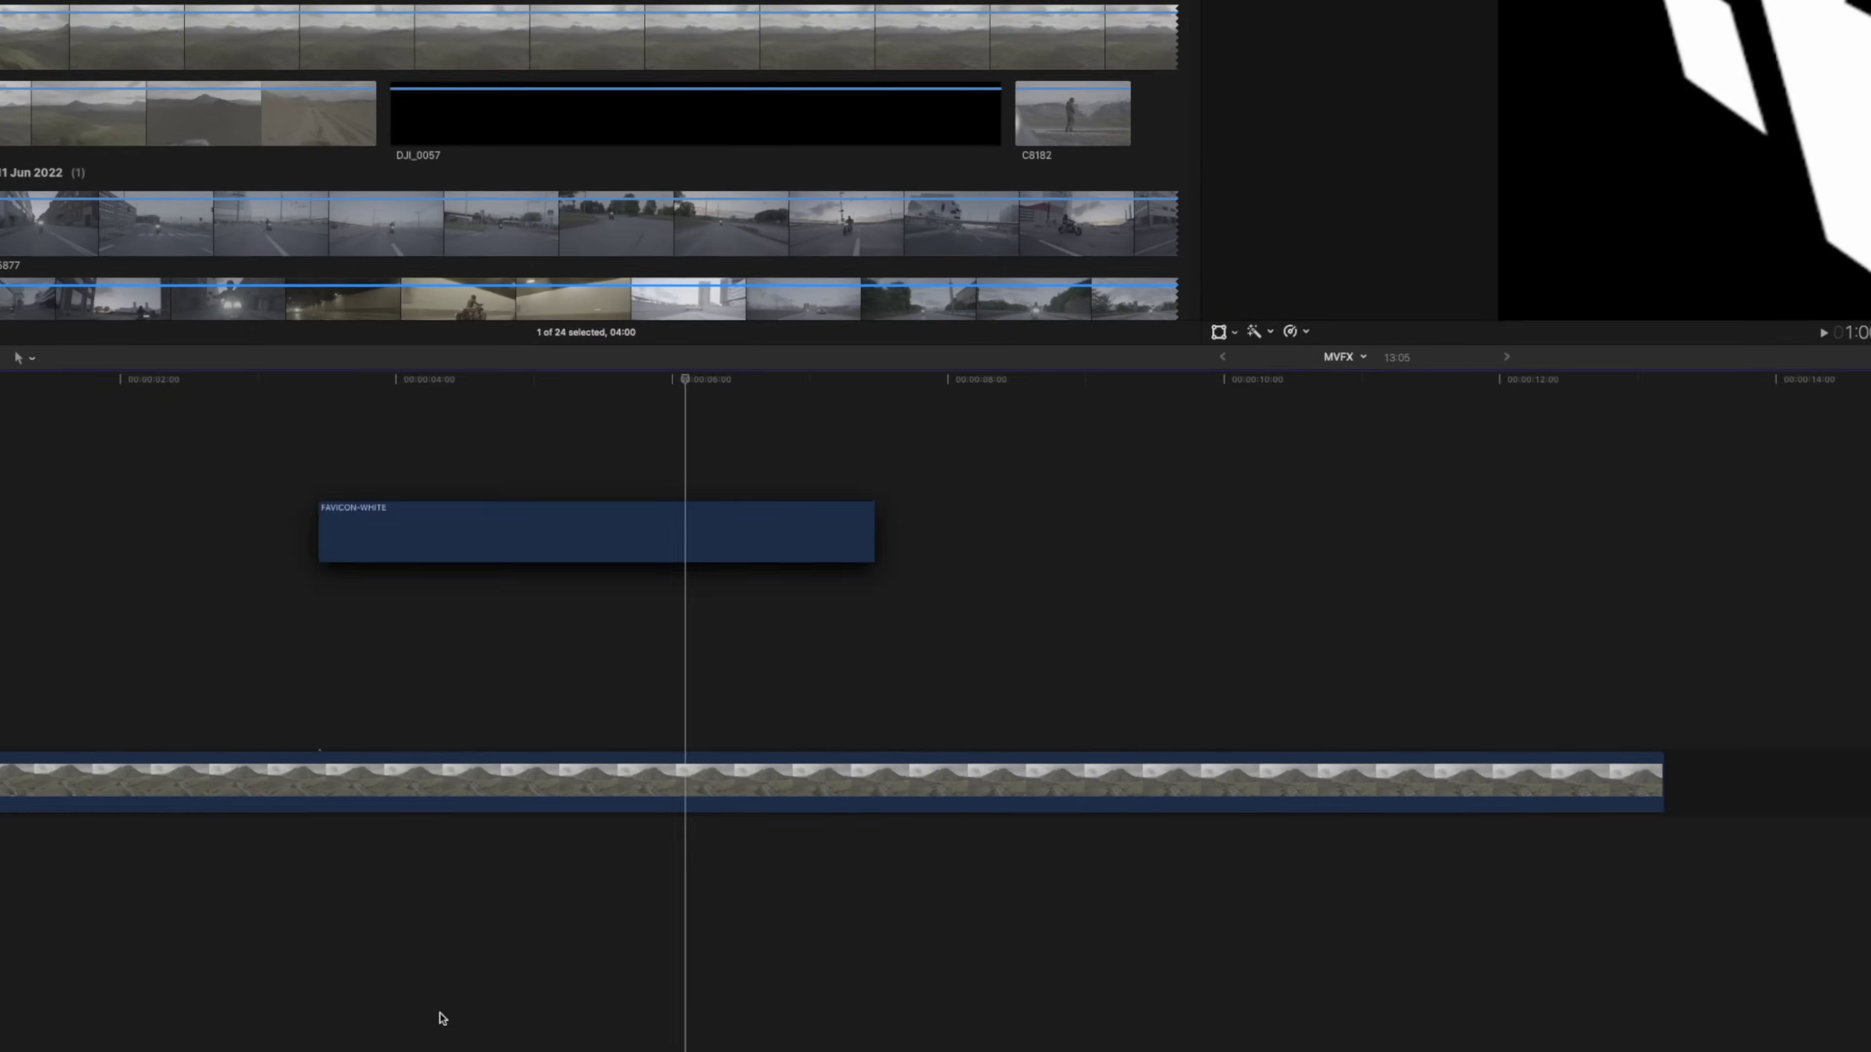
pyautogui.moveTo(442, 1018); pyautogui.dragTo(412, 958)
pyautogui.click(339, 669)
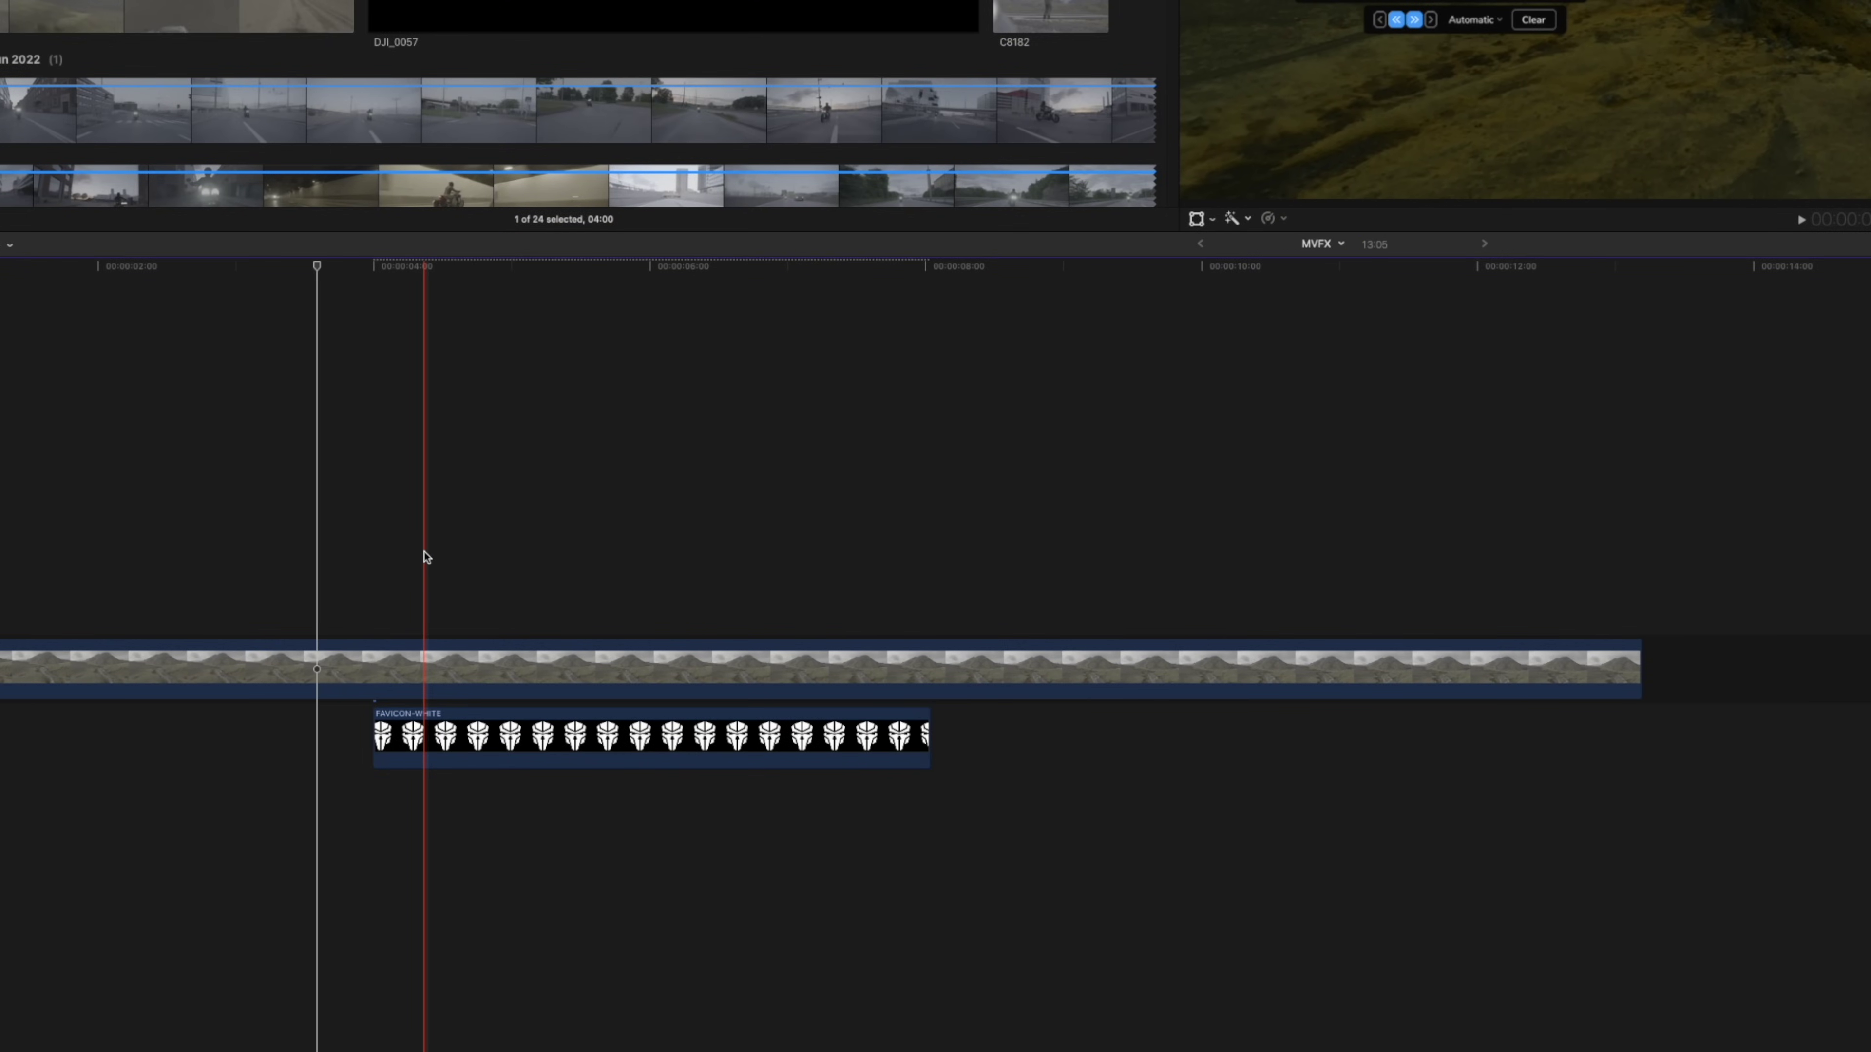
pyautogui.click(423, 551)
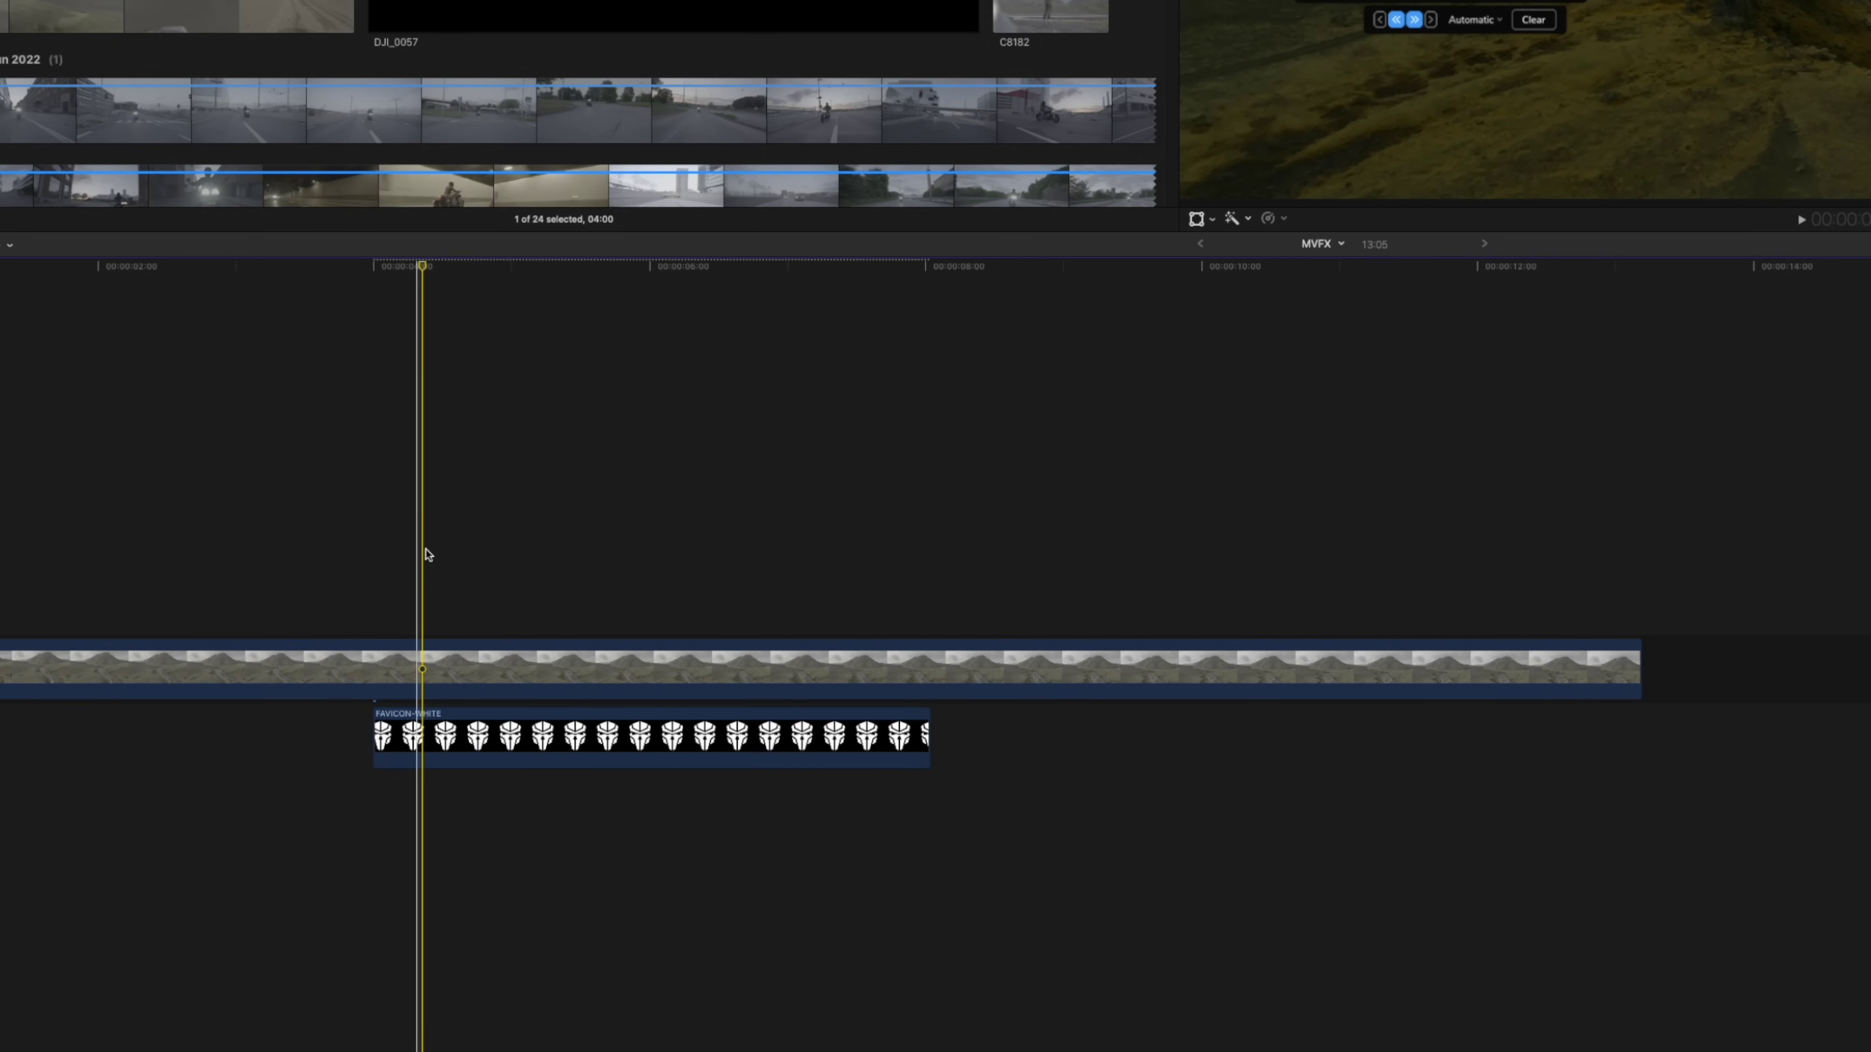
pyautogui.click(492, 737)
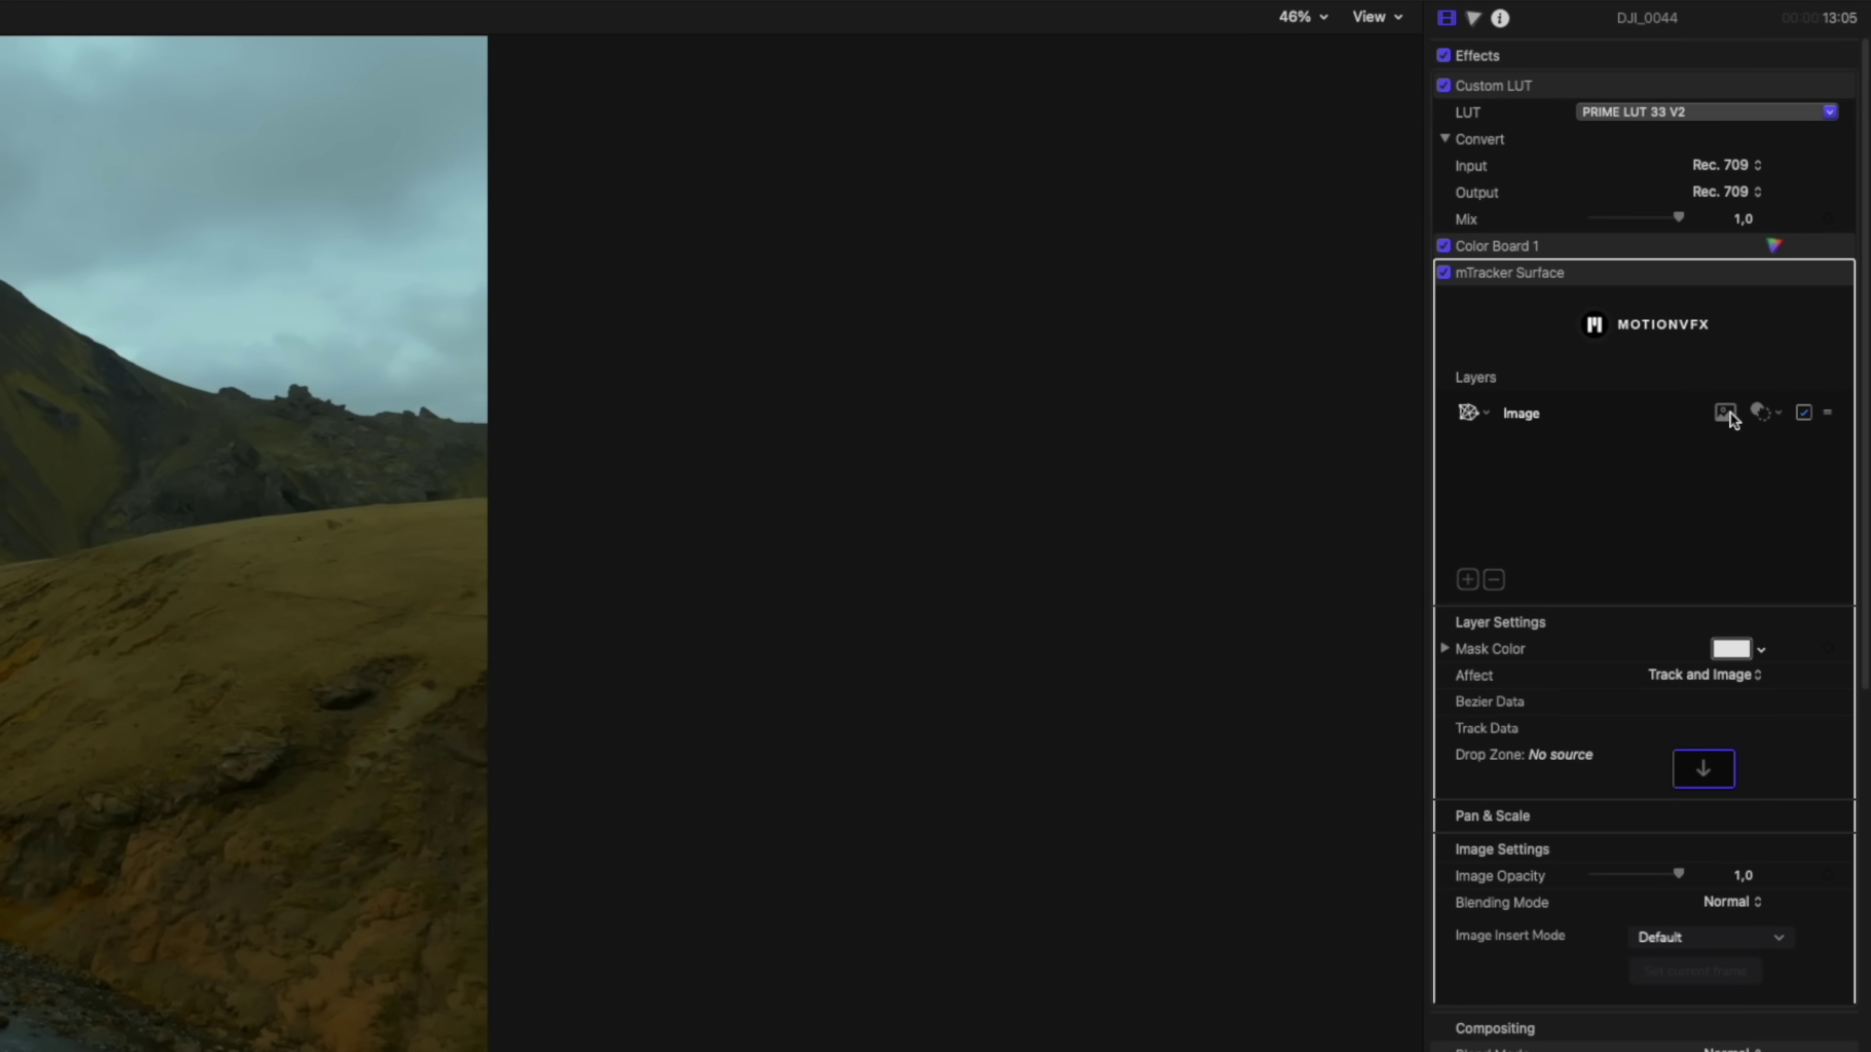
pyautogui.click(1707, 773)
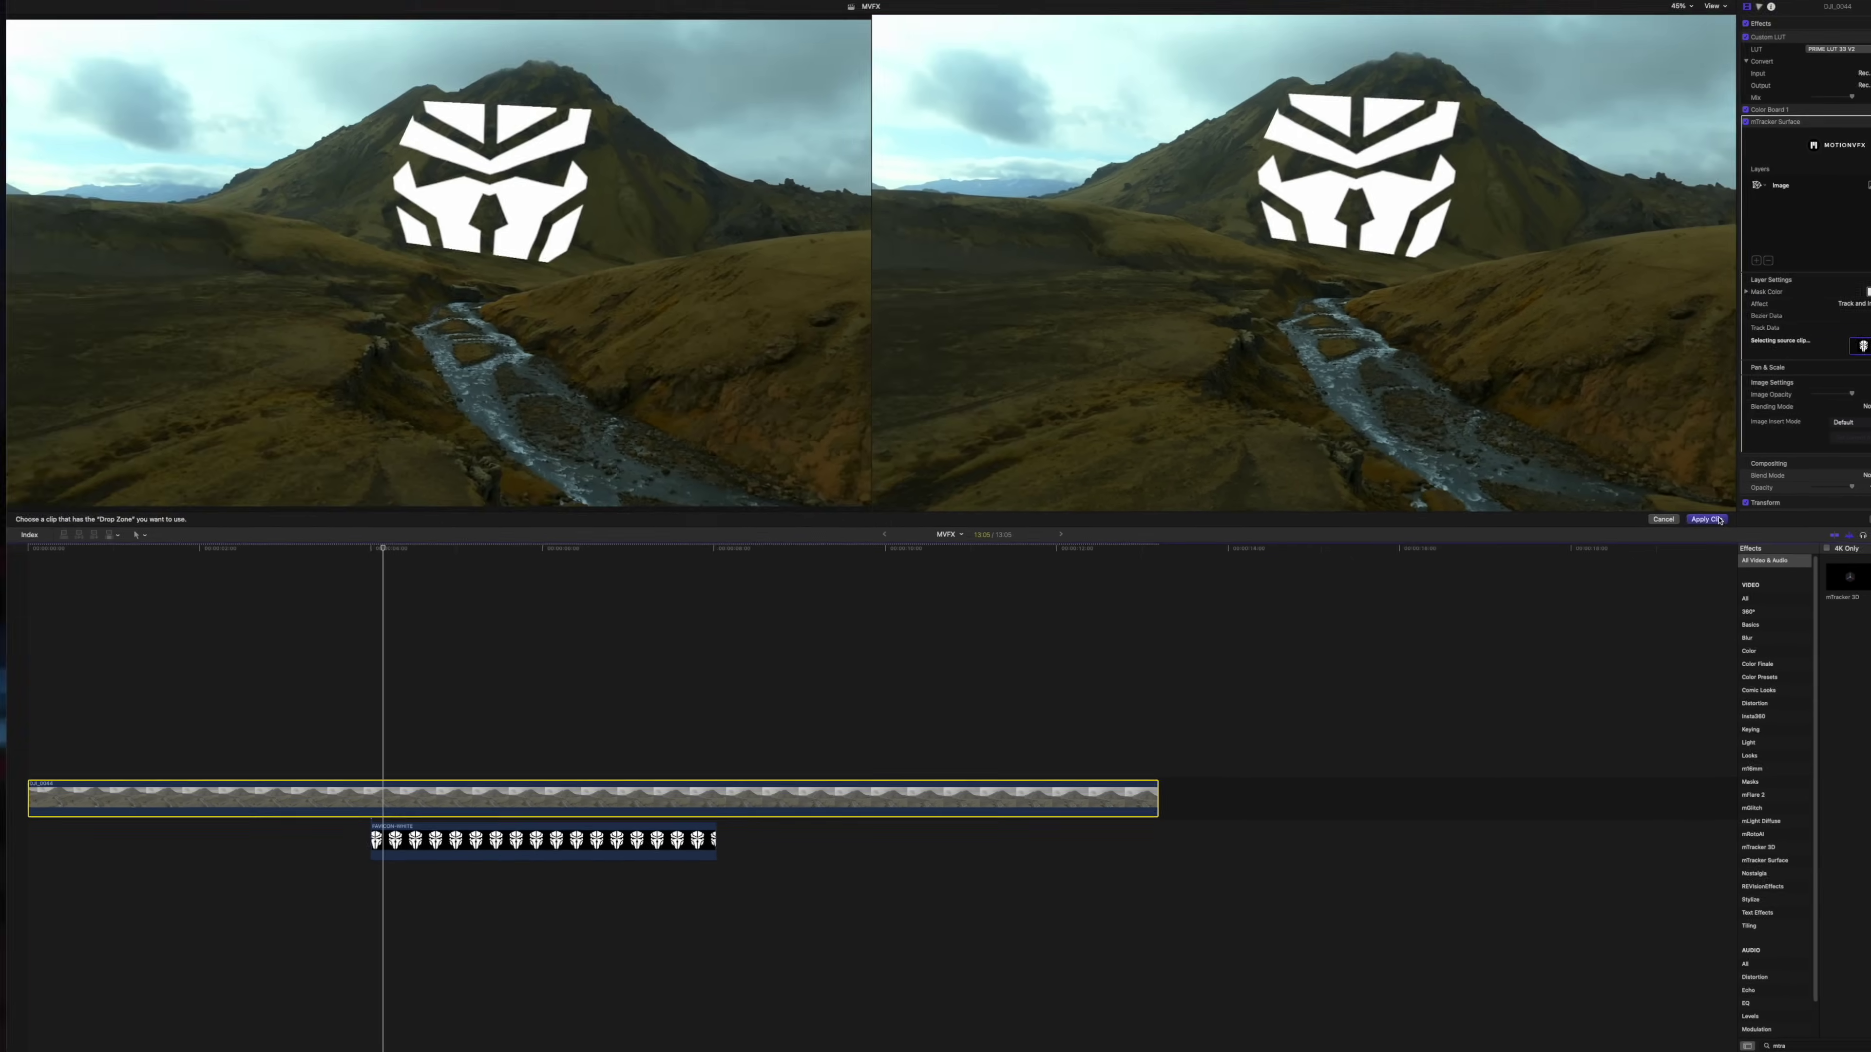
pyautogui.click(1705, 522)
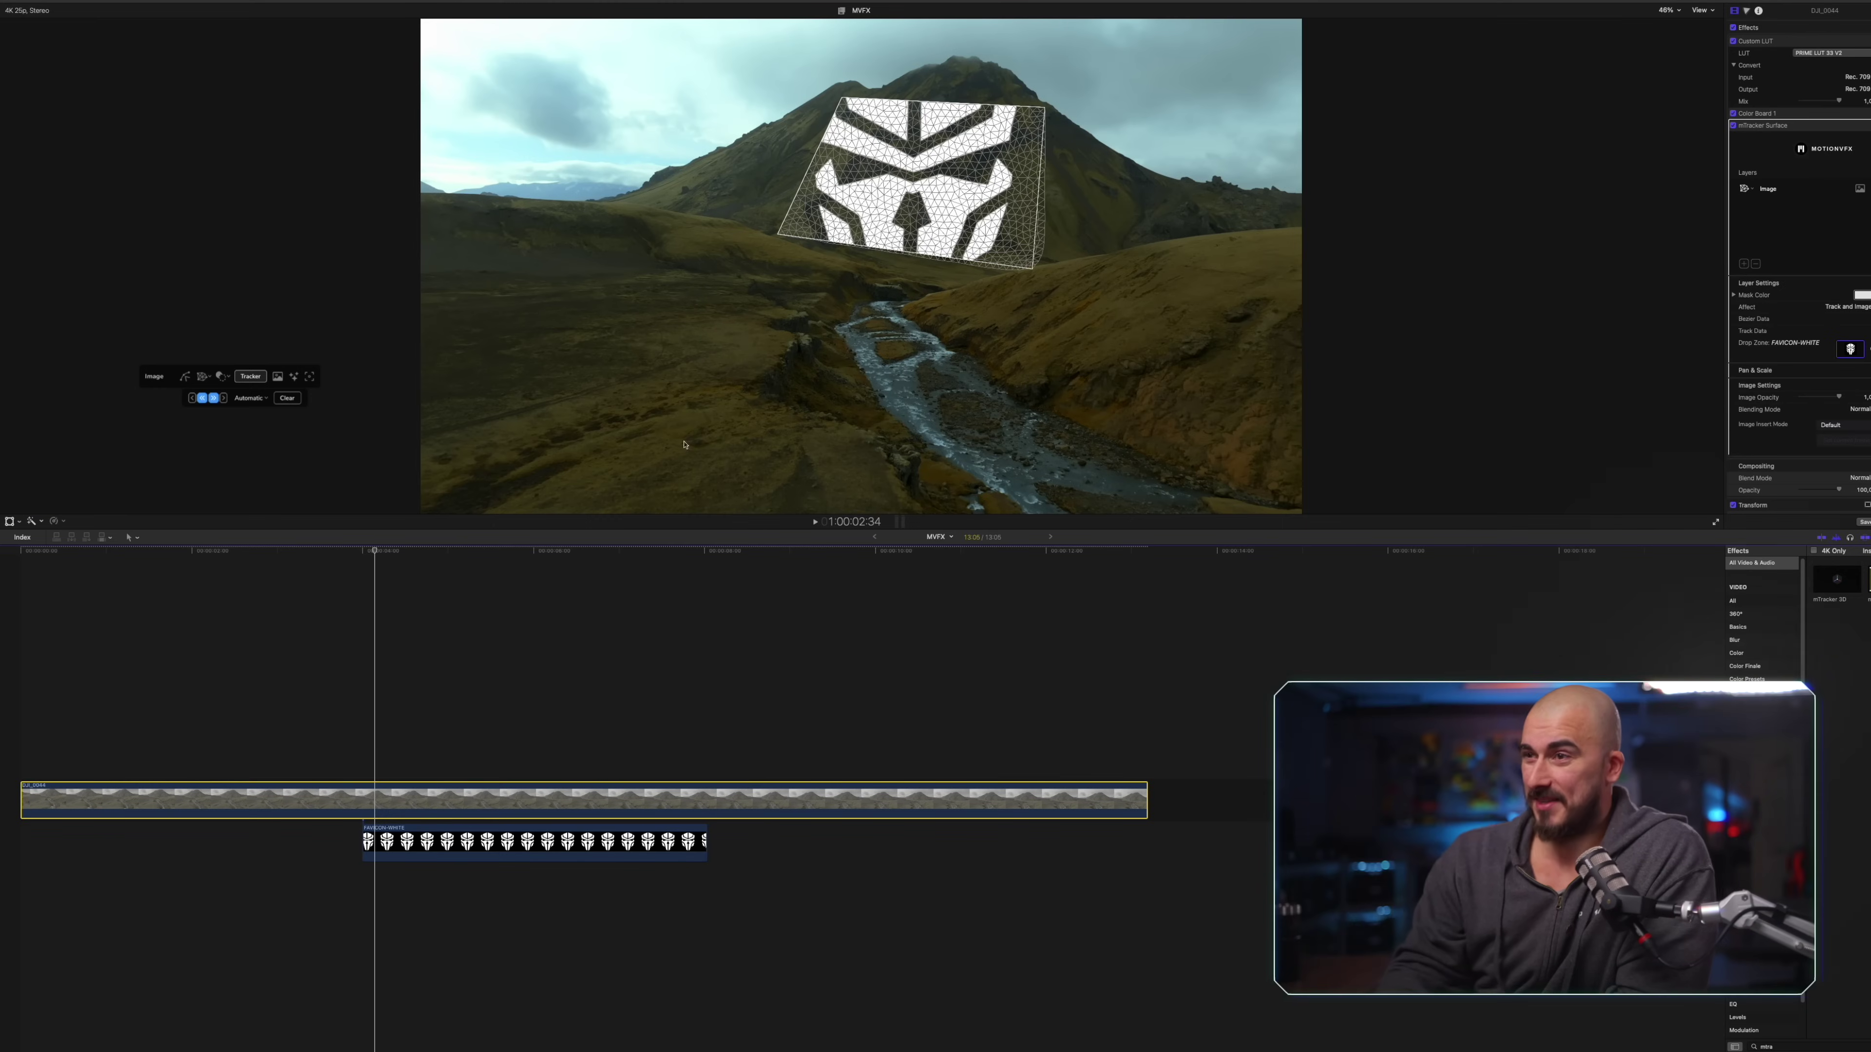
# Step: At 13:04, enable image distortion and drag all four logo corners to fit the mountain slope
pyautogui.click(1143, 598)
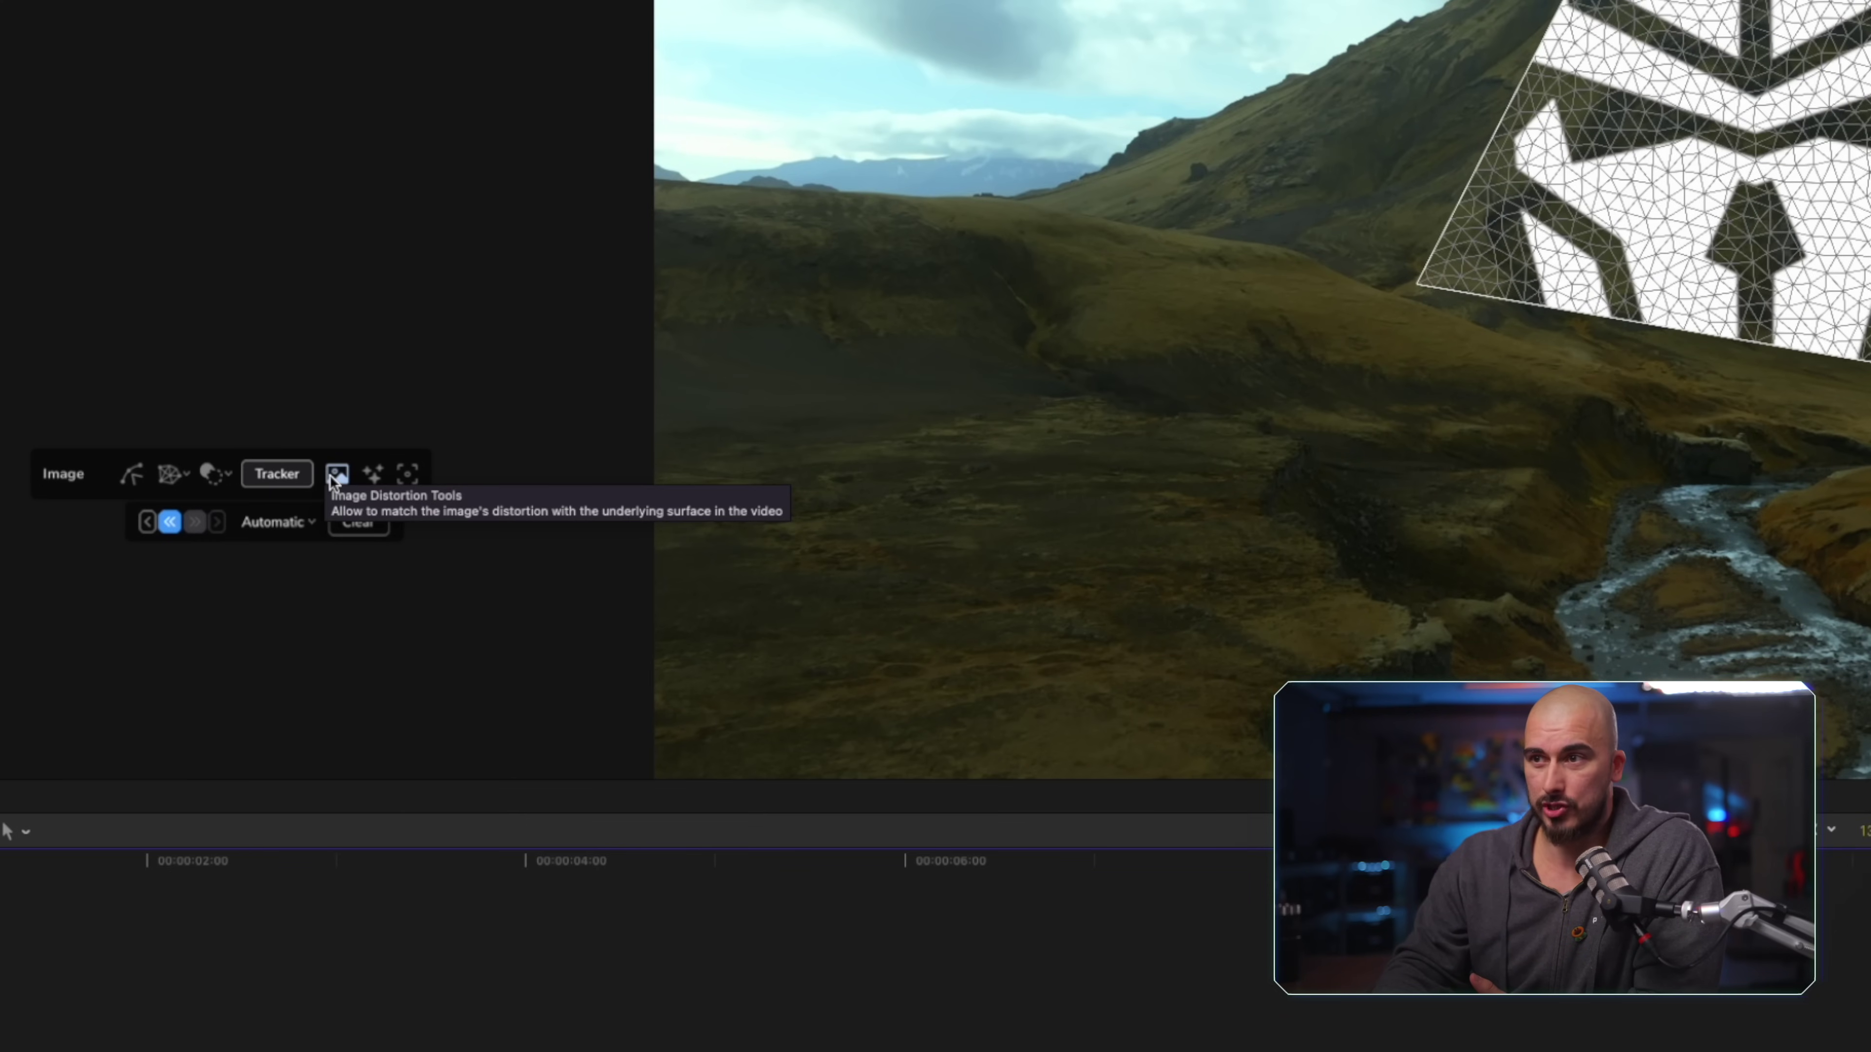
pyautogui.click(336, 476)
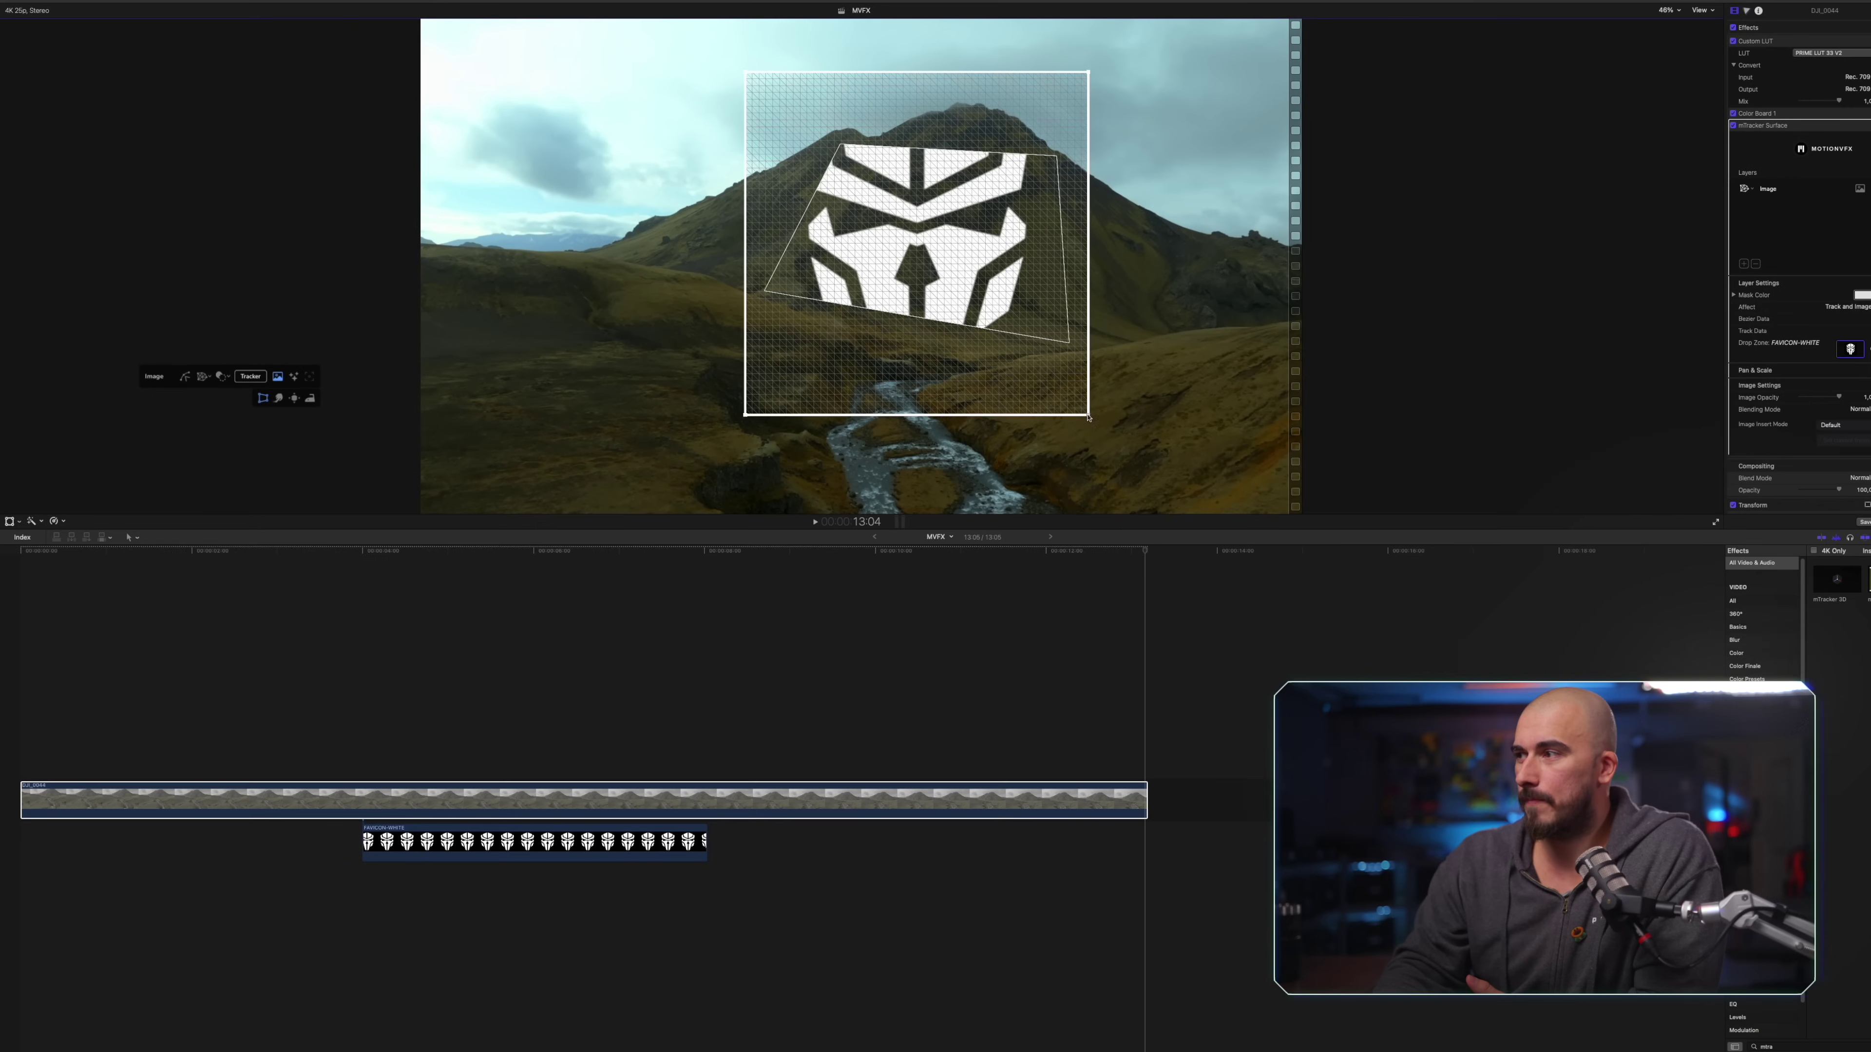
pyautogui.moveTo(1085, 410); pyautogui.dragTo(1066, 344)
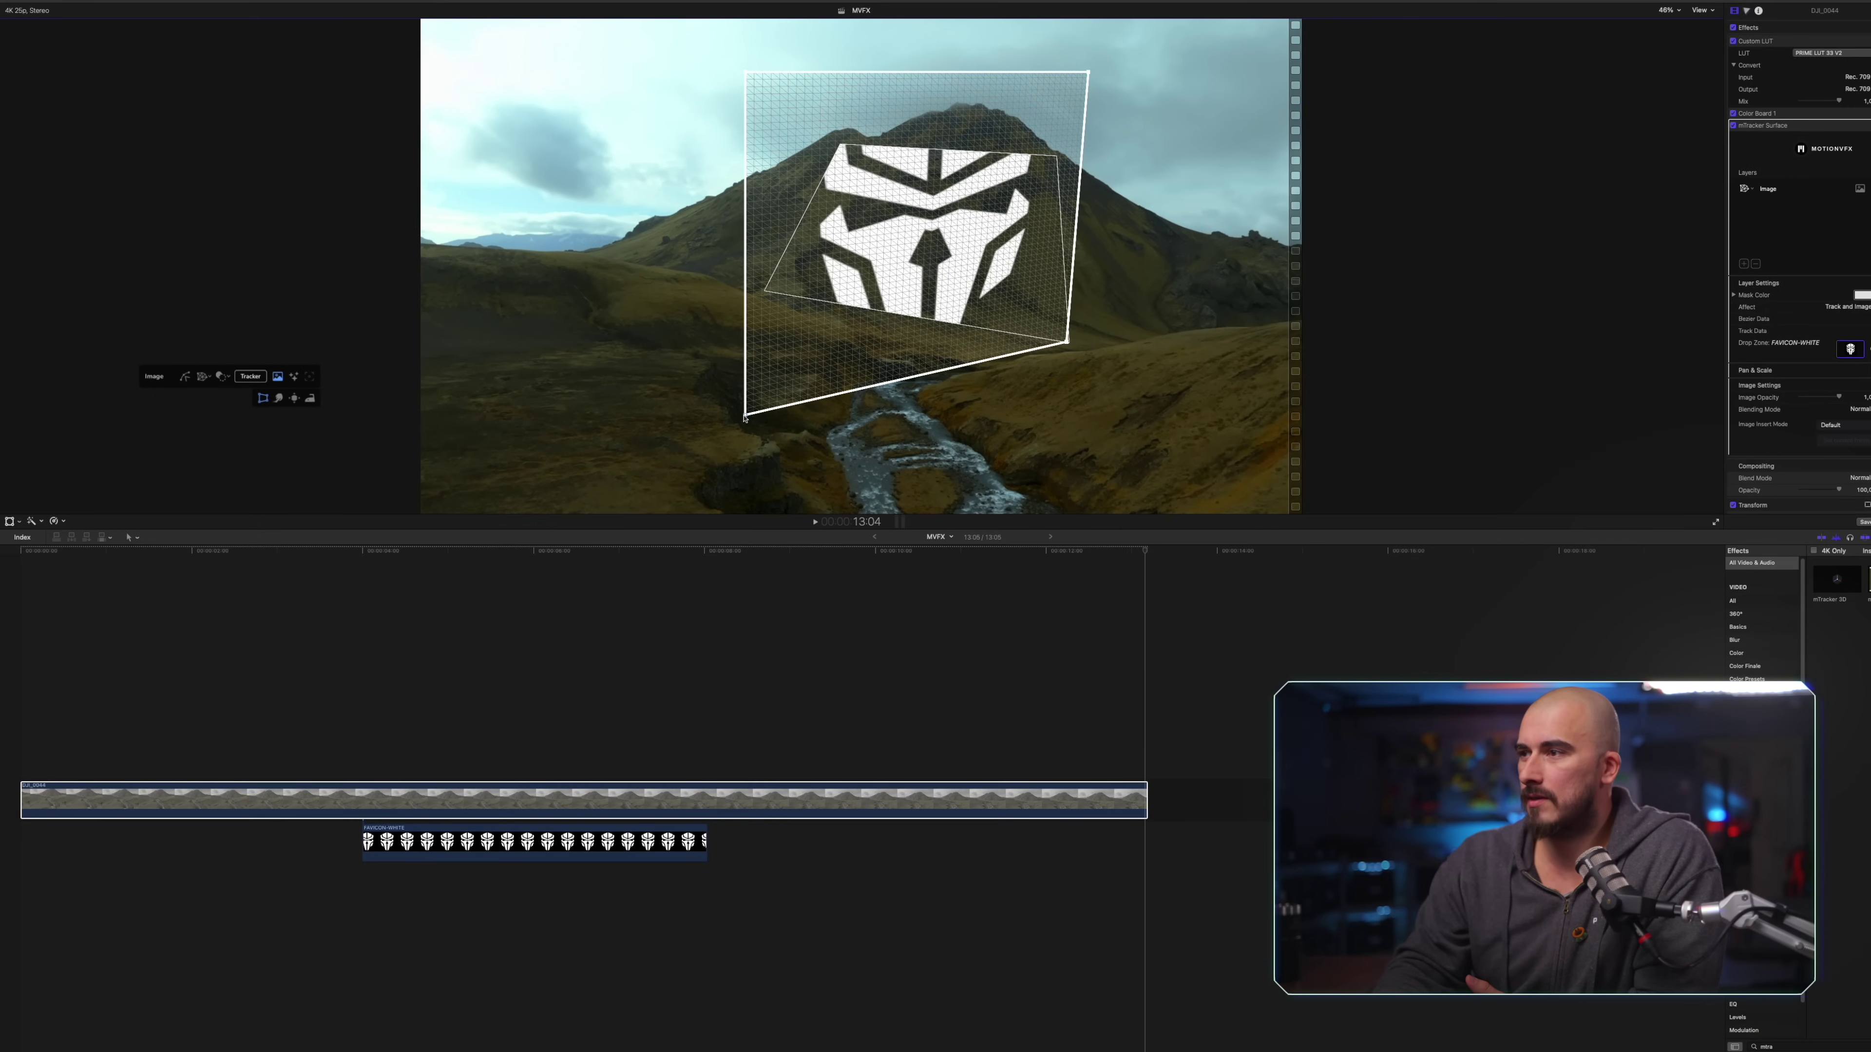
pyautogui.moveTo(746, 417); pyautogui.dragTo(801, 300)
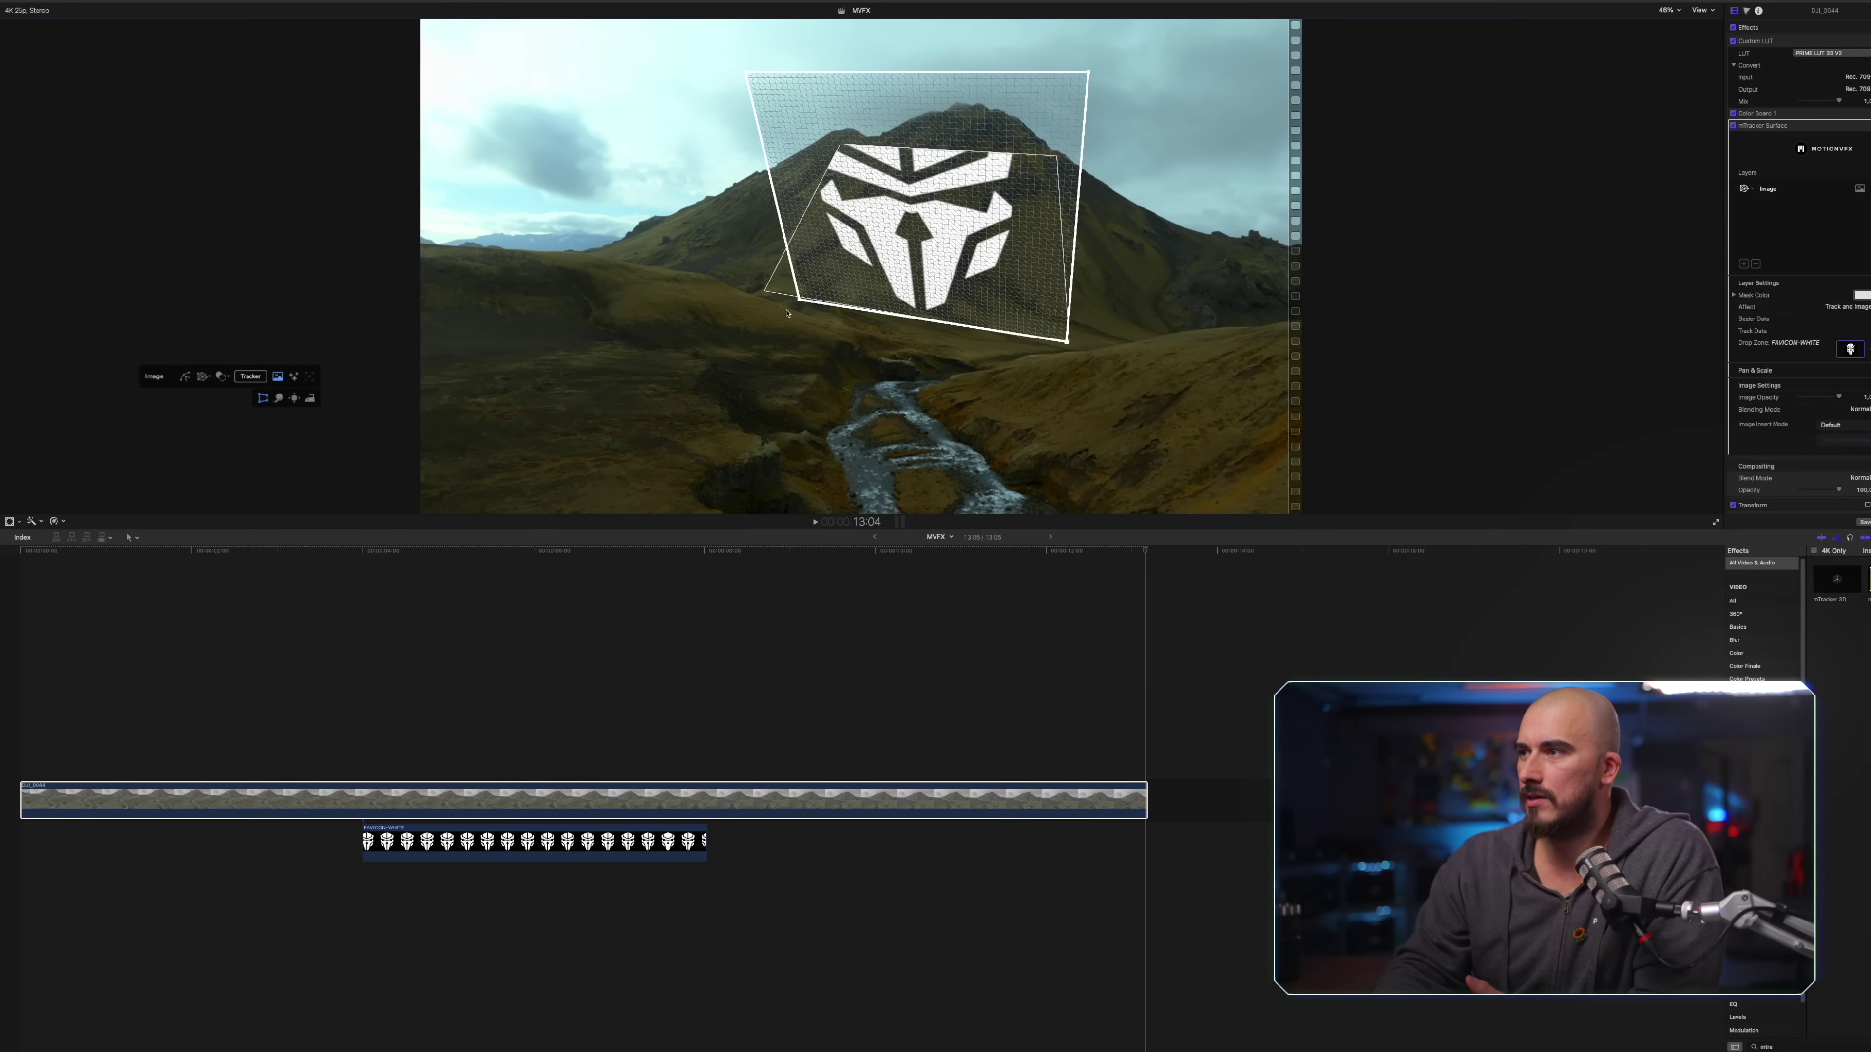
pyautogui.moveTo(748, 75); pyautogui.dragTo(845, 145)
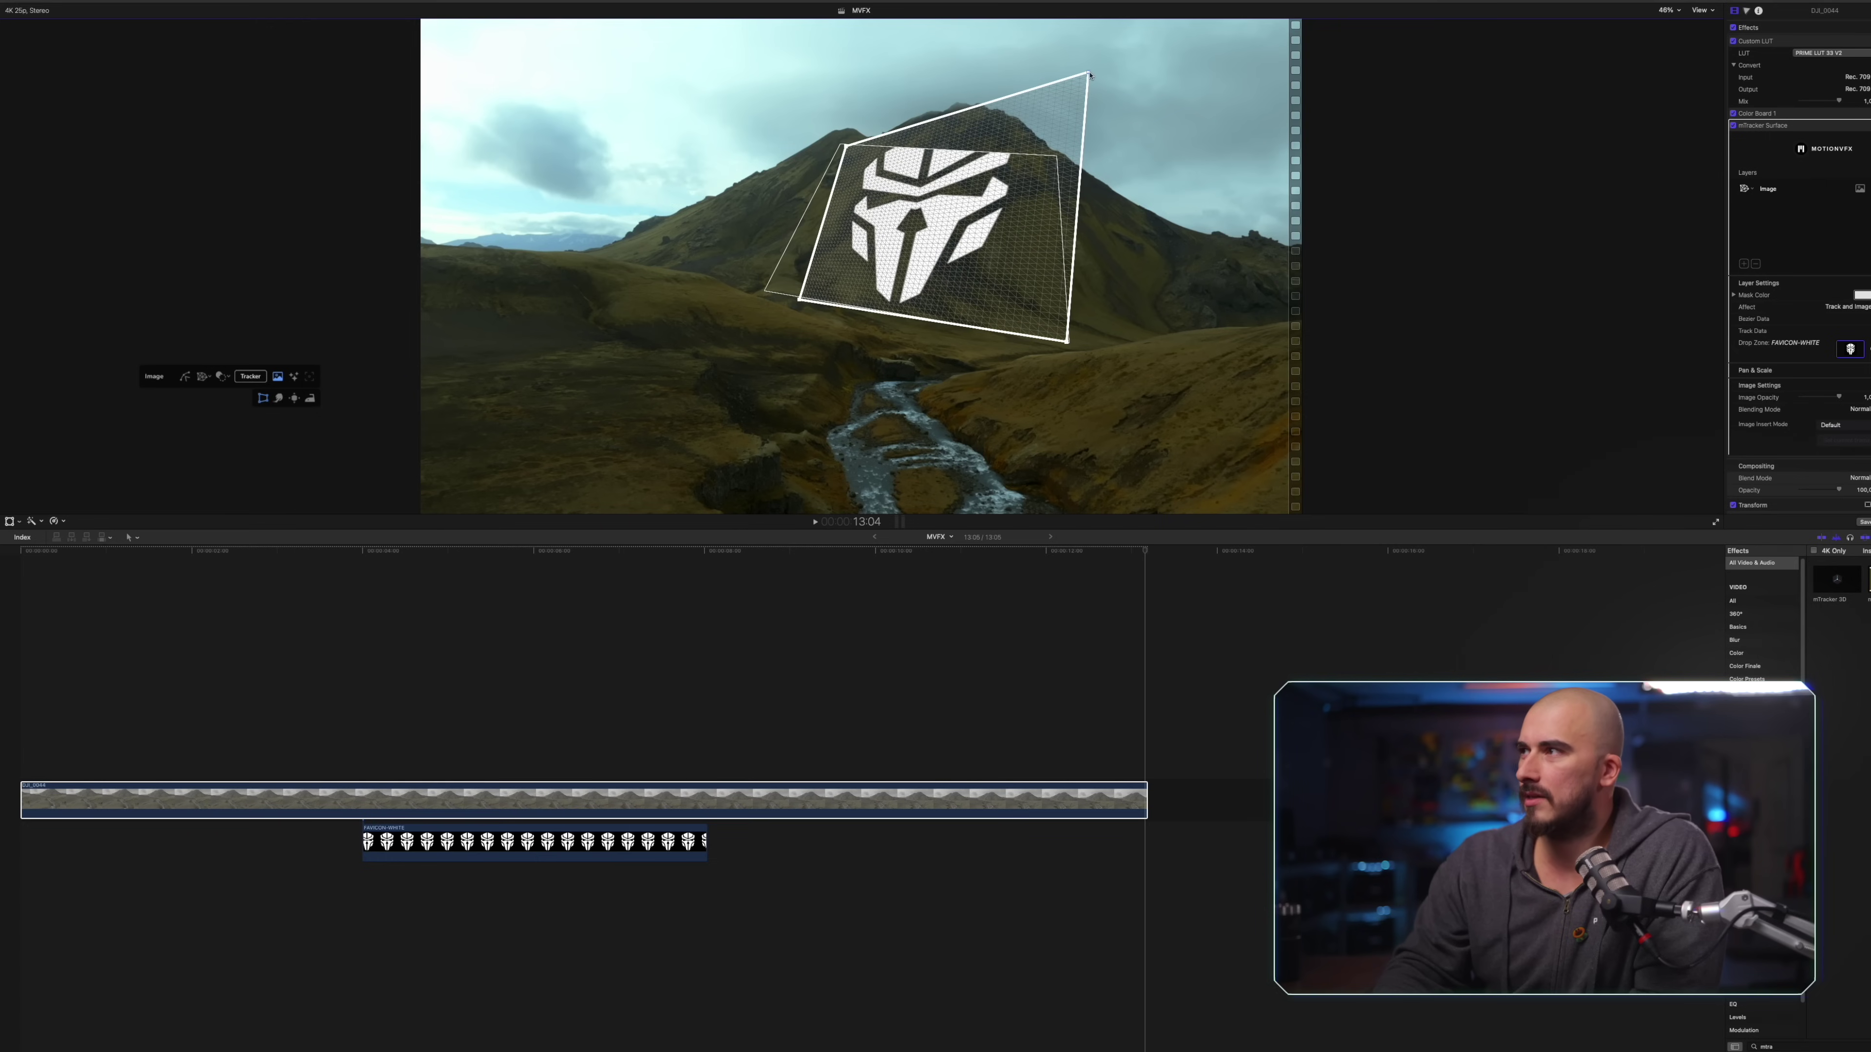
pyautogui.moveTo(1090, 75); pyautogui.dragTo(1049, 151)
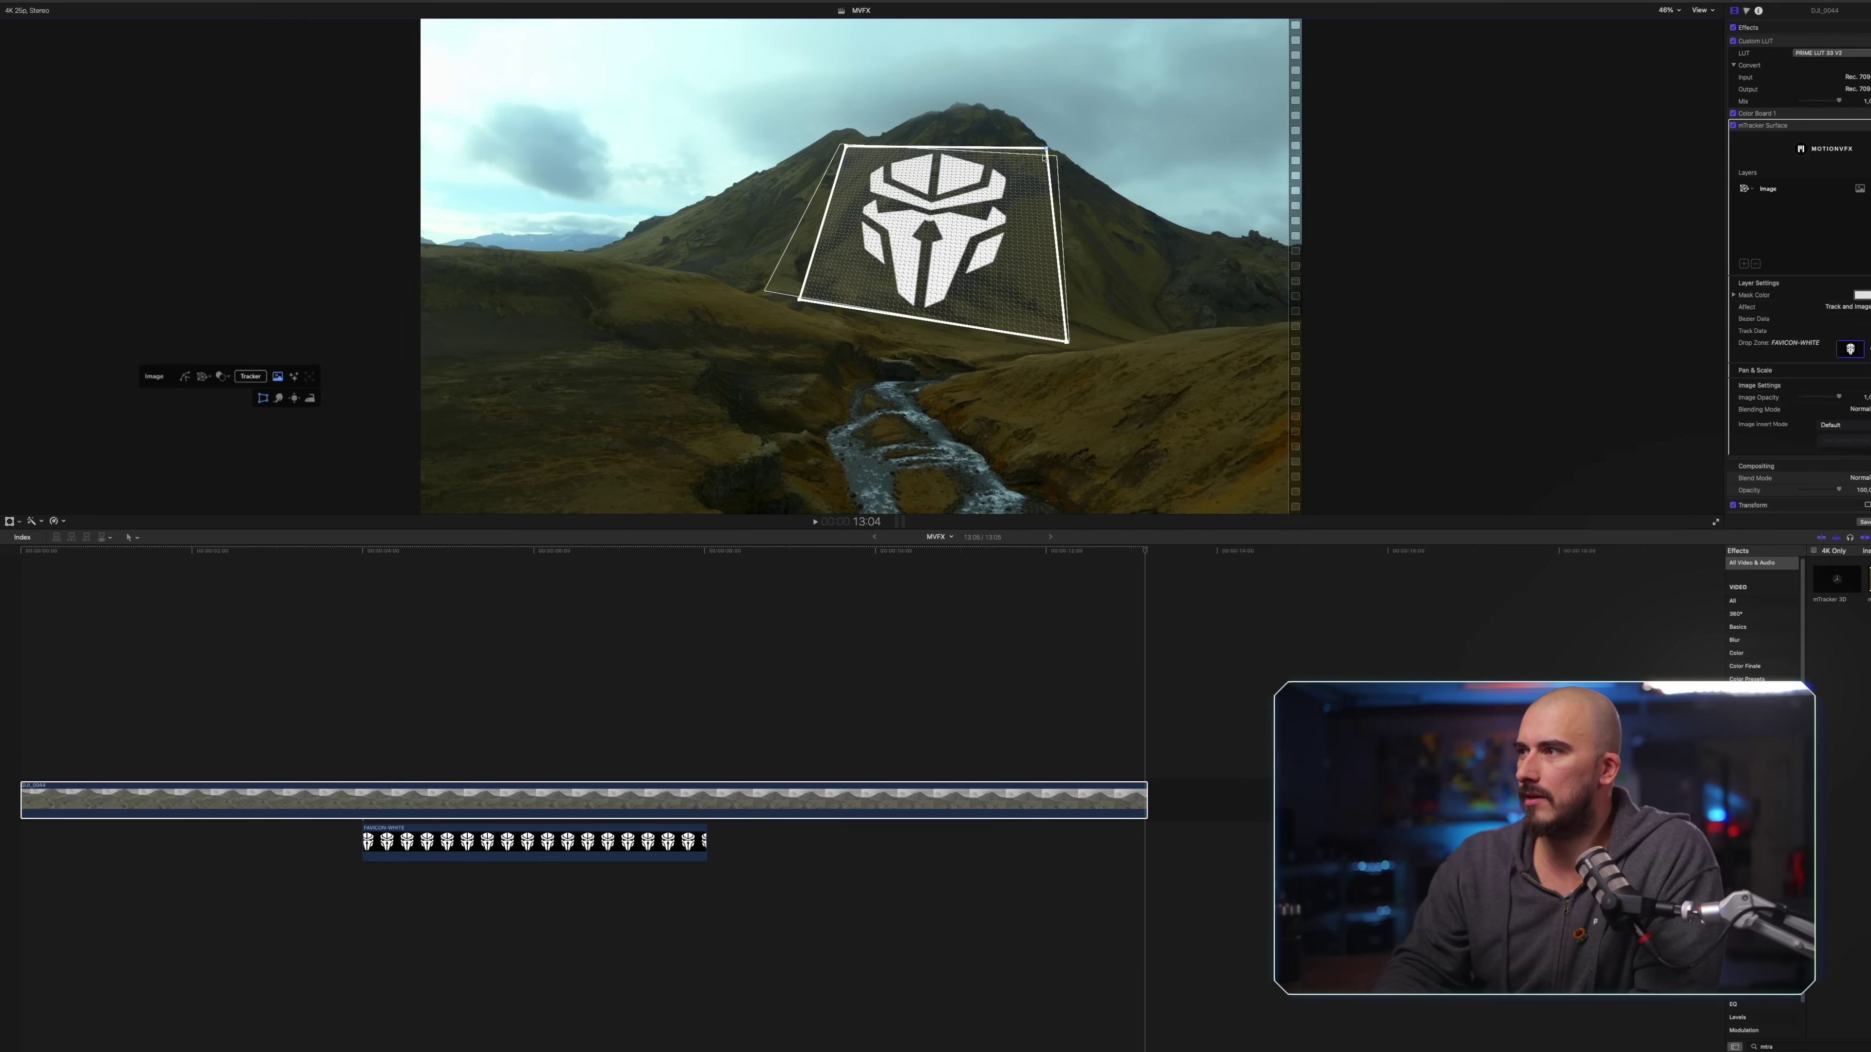
pyautogui.moveTo(1068, 343); pyautogui.dragTo(1059, 329)
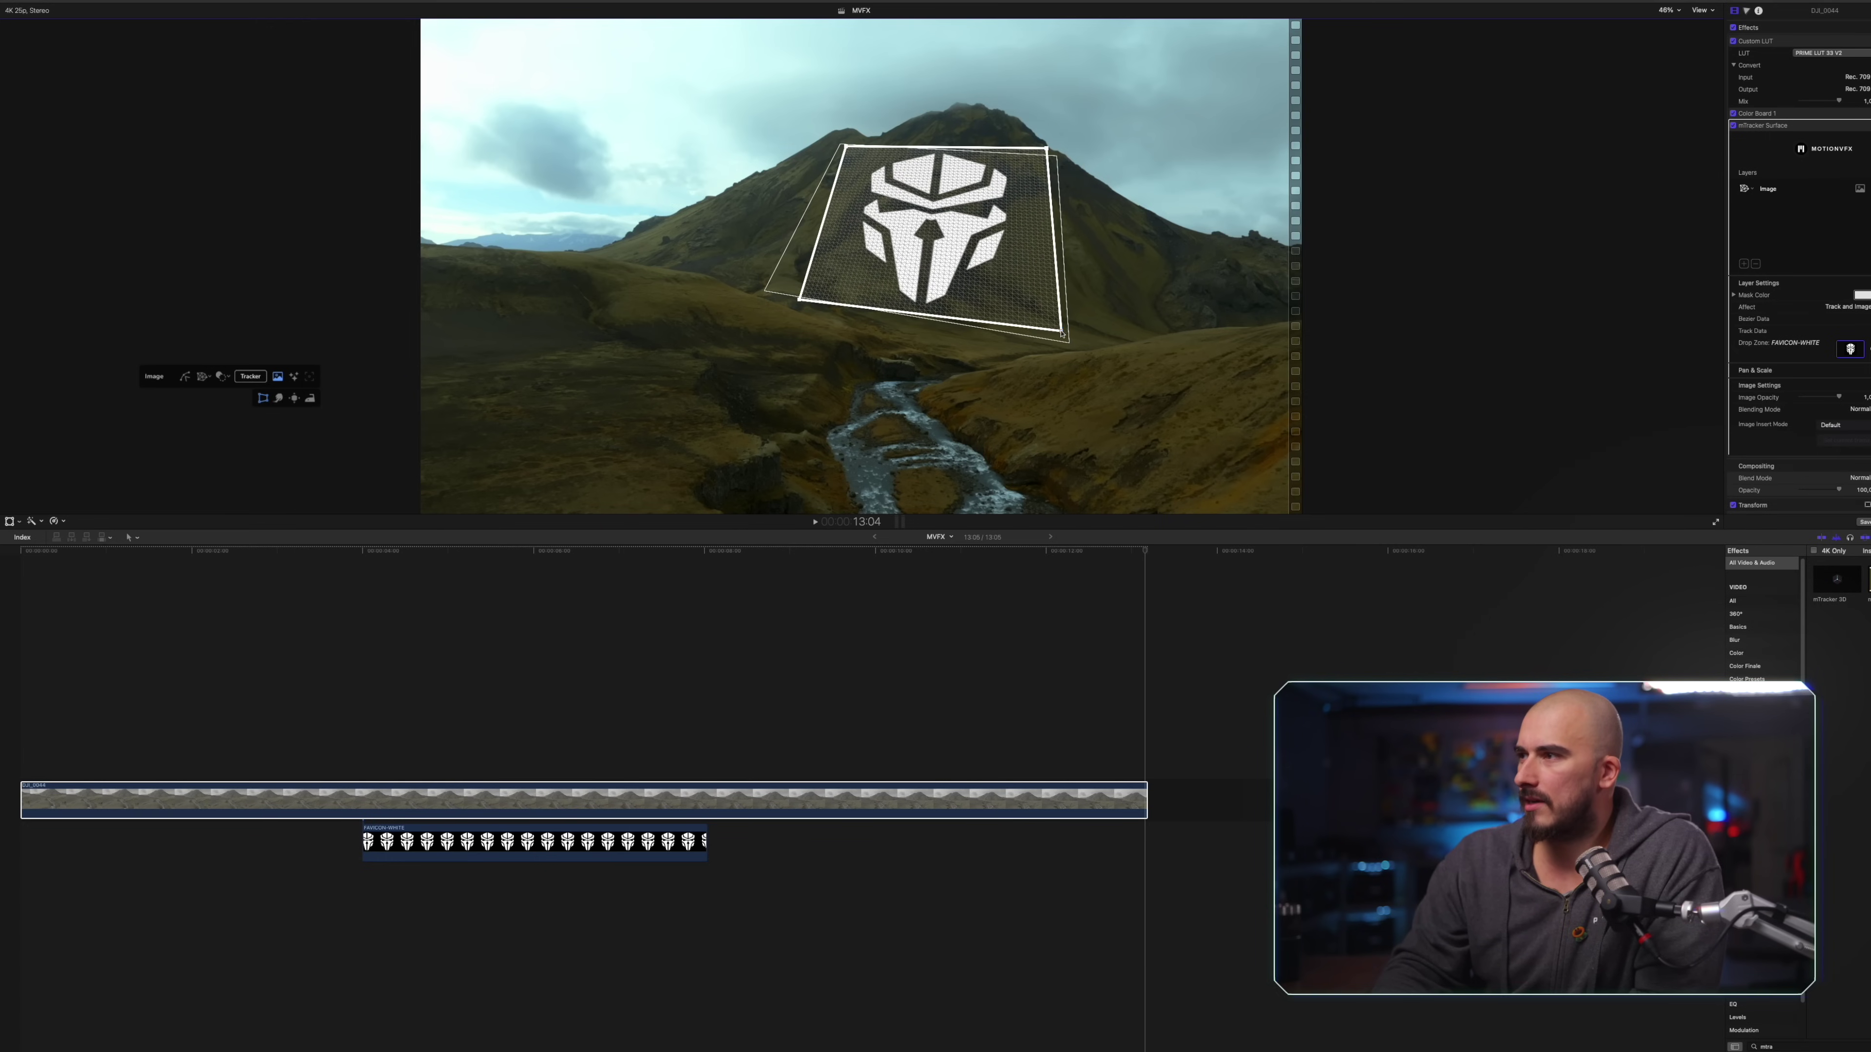
pyautogui.moveTo(797, 303); pyautogui.dragTo(802, 295)
pyautogui.moveTo(847, 146); pyautogui.dragTo(845, 143)
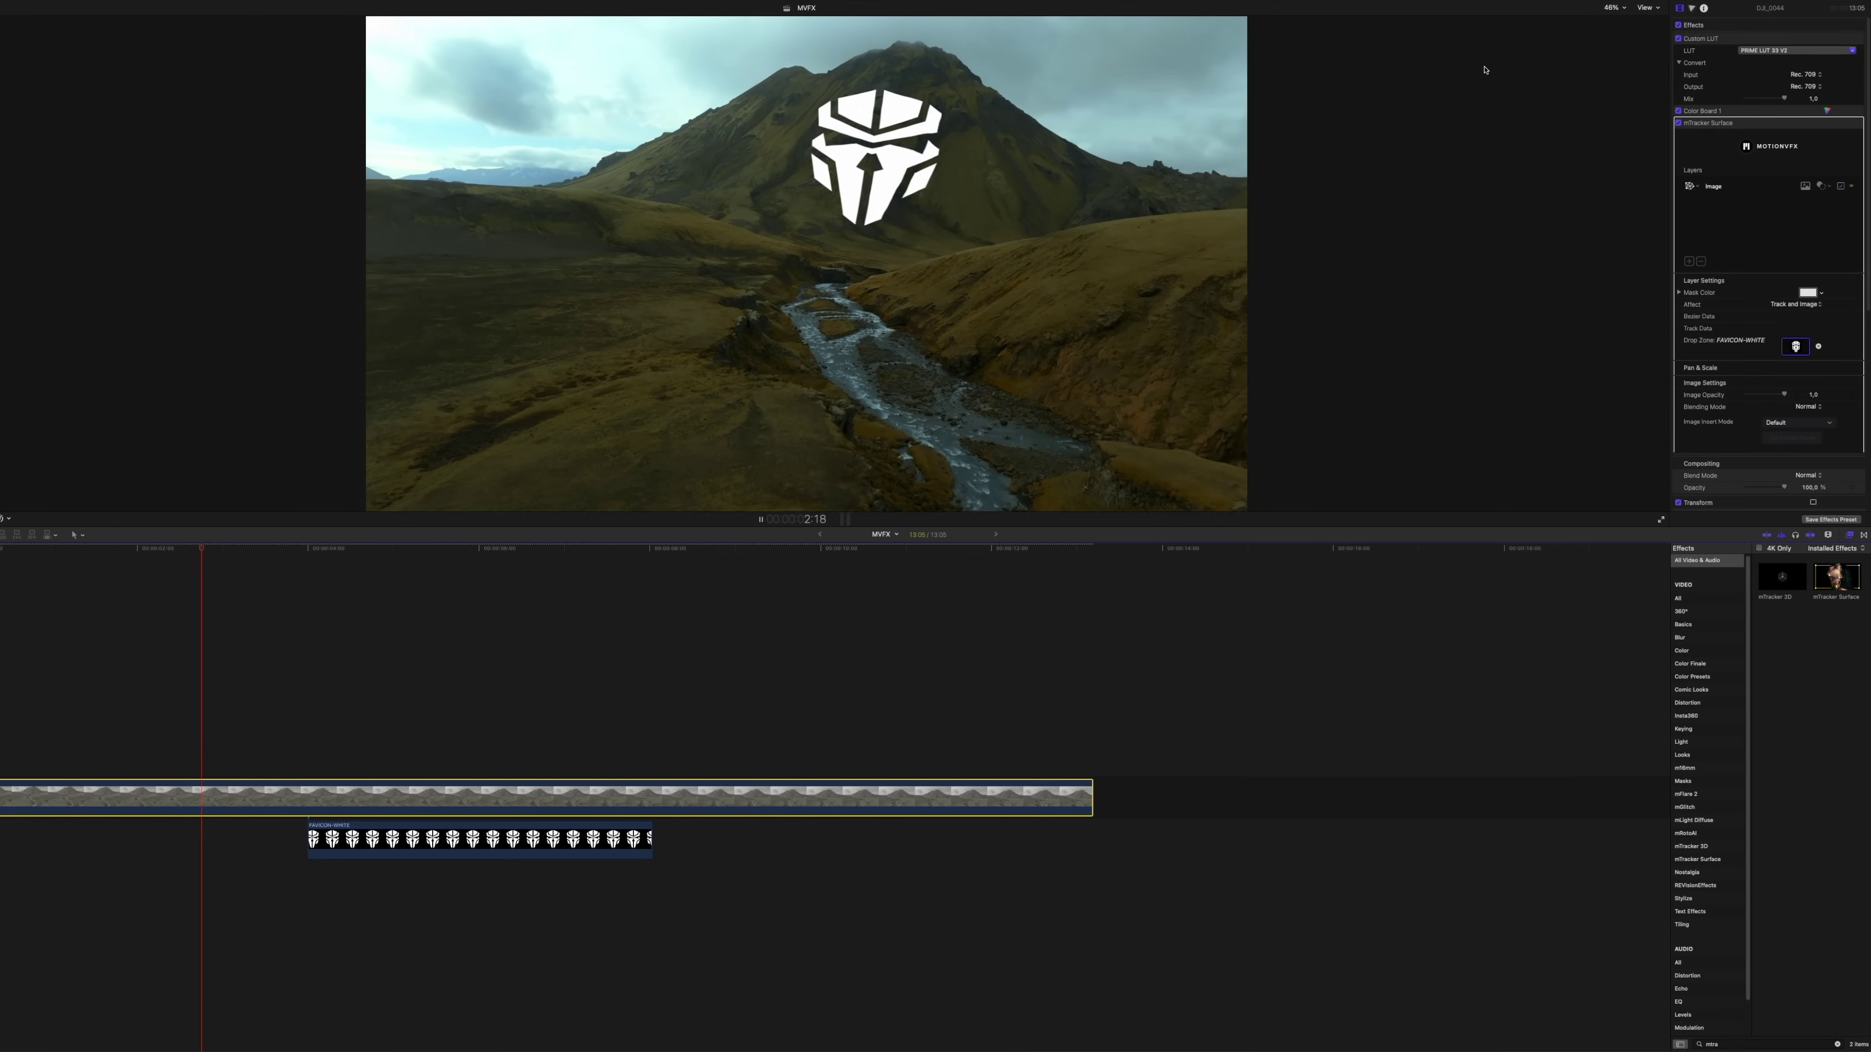
# Step: Set the logo's blending mode to Overlay and play the clip back to review it
pyautogui.press('space')
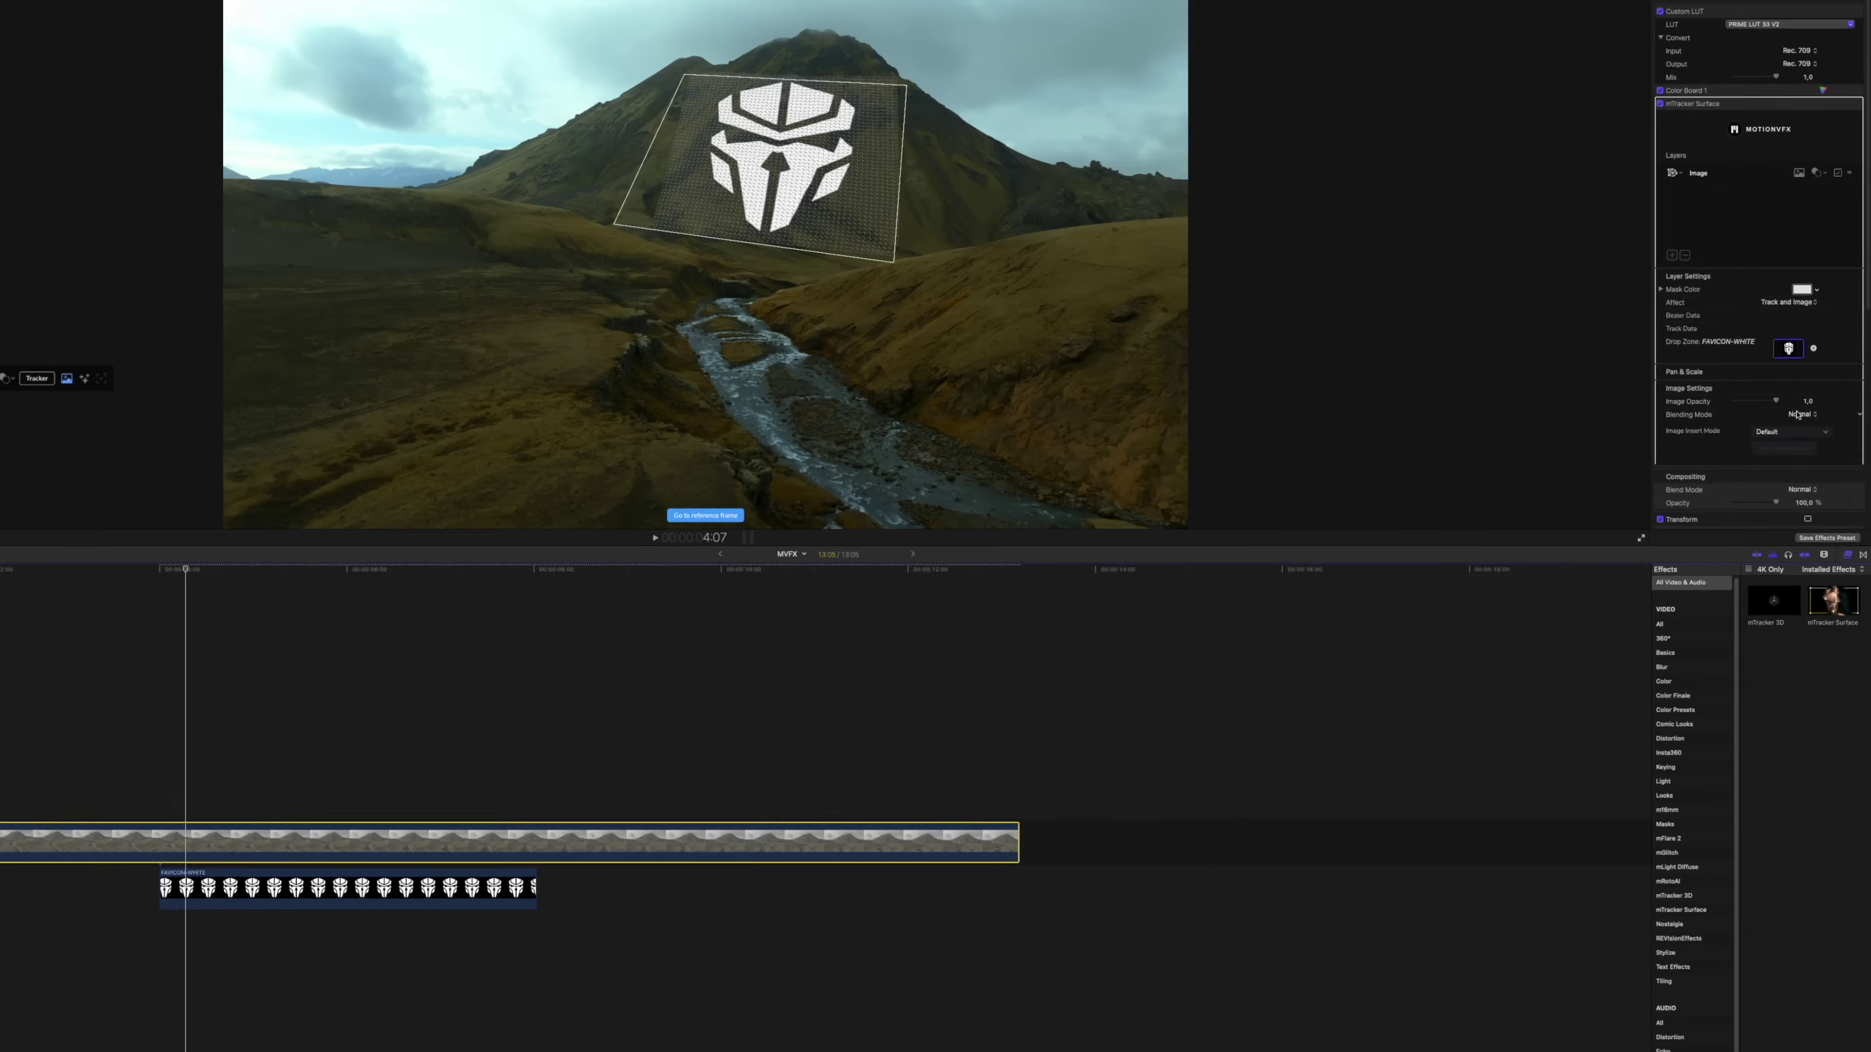
pyautogui.click(1806, 407)
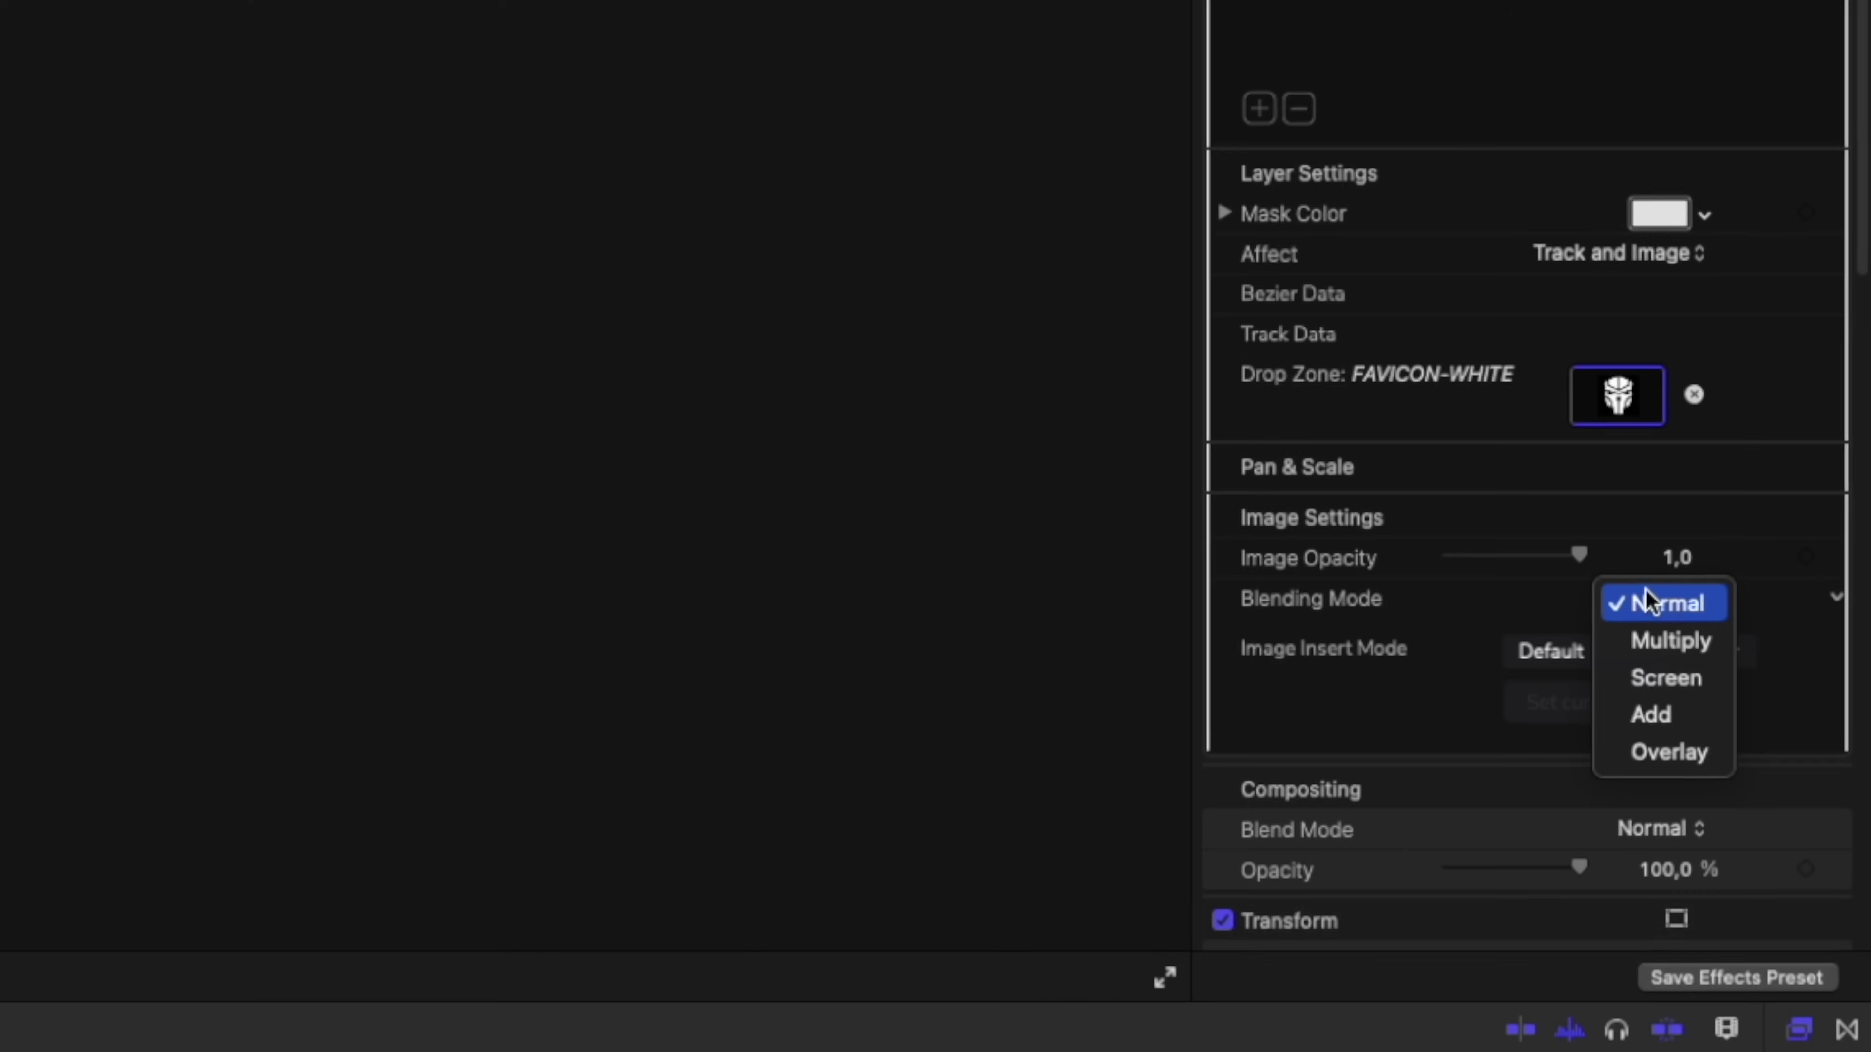
pyautogui.click(1673, 752)
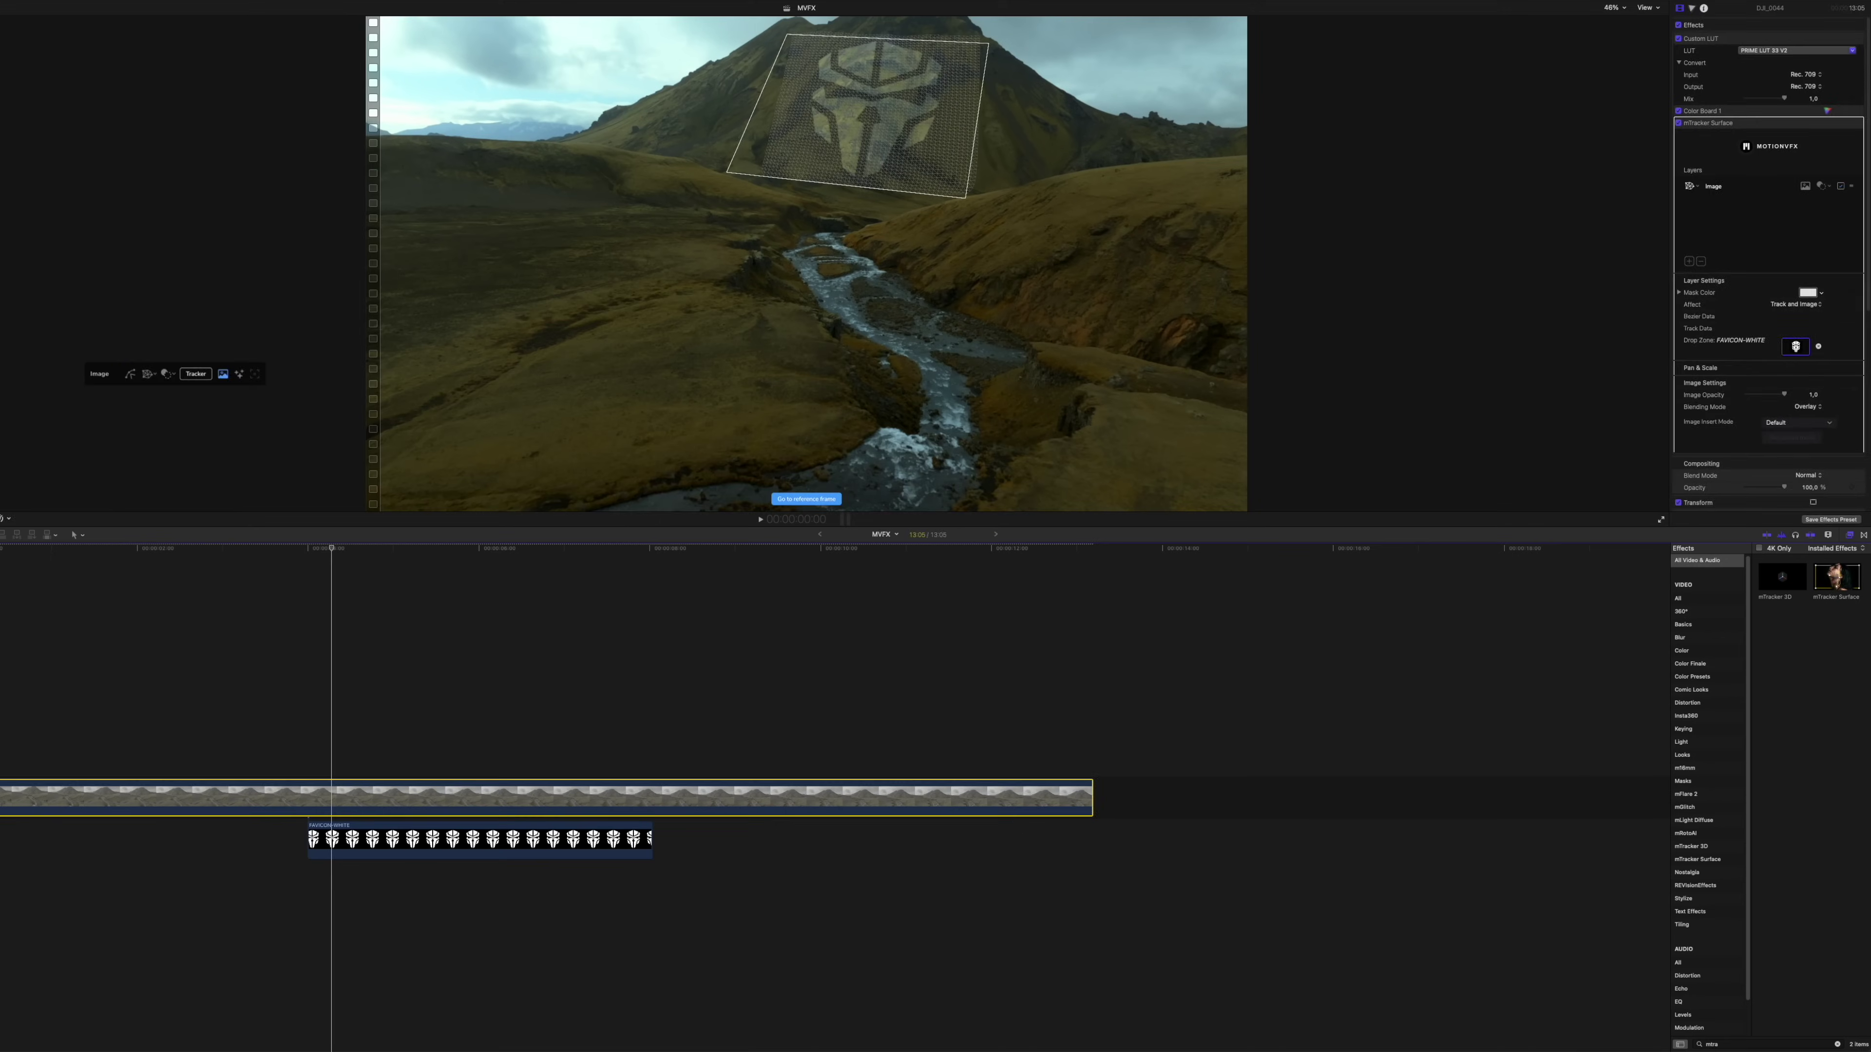
pyautogui.press('space')
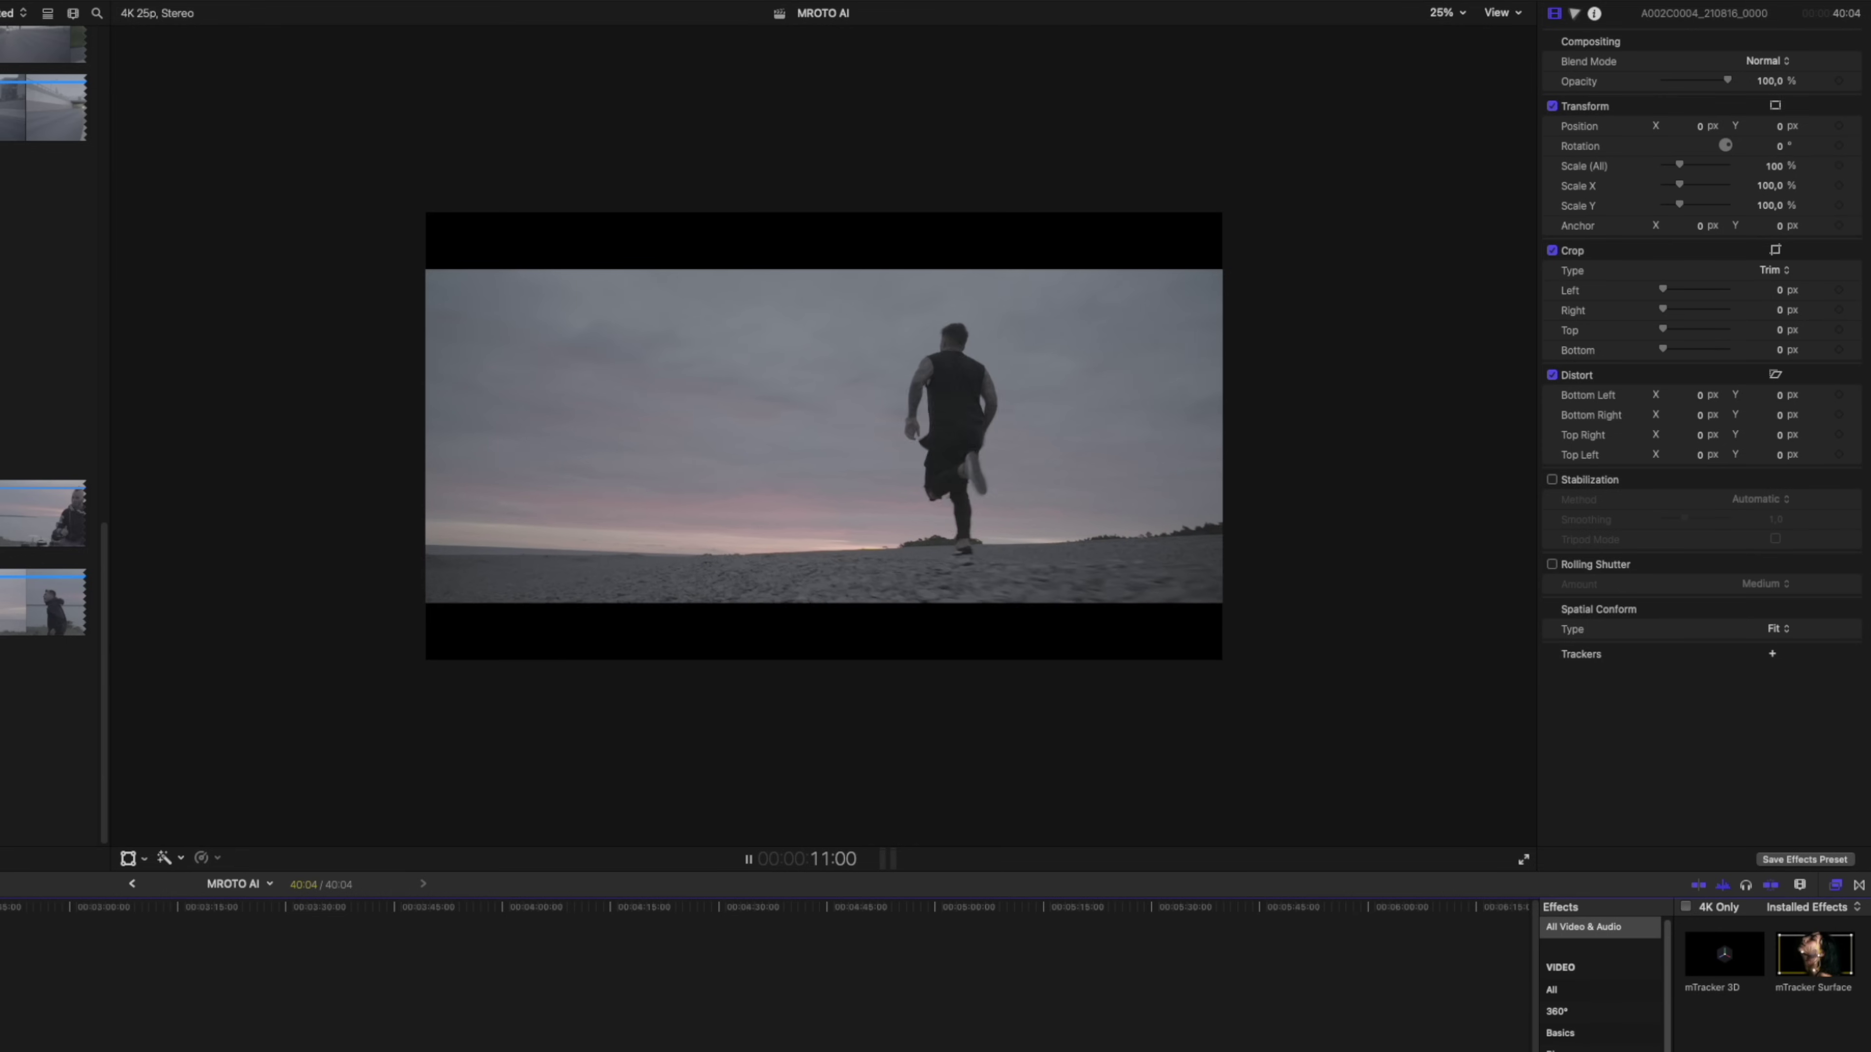
# Step: Give the runner clip the PRIME LUT 33 V2 Custom LUT and show its Color inspector
pyautogui.press('space')
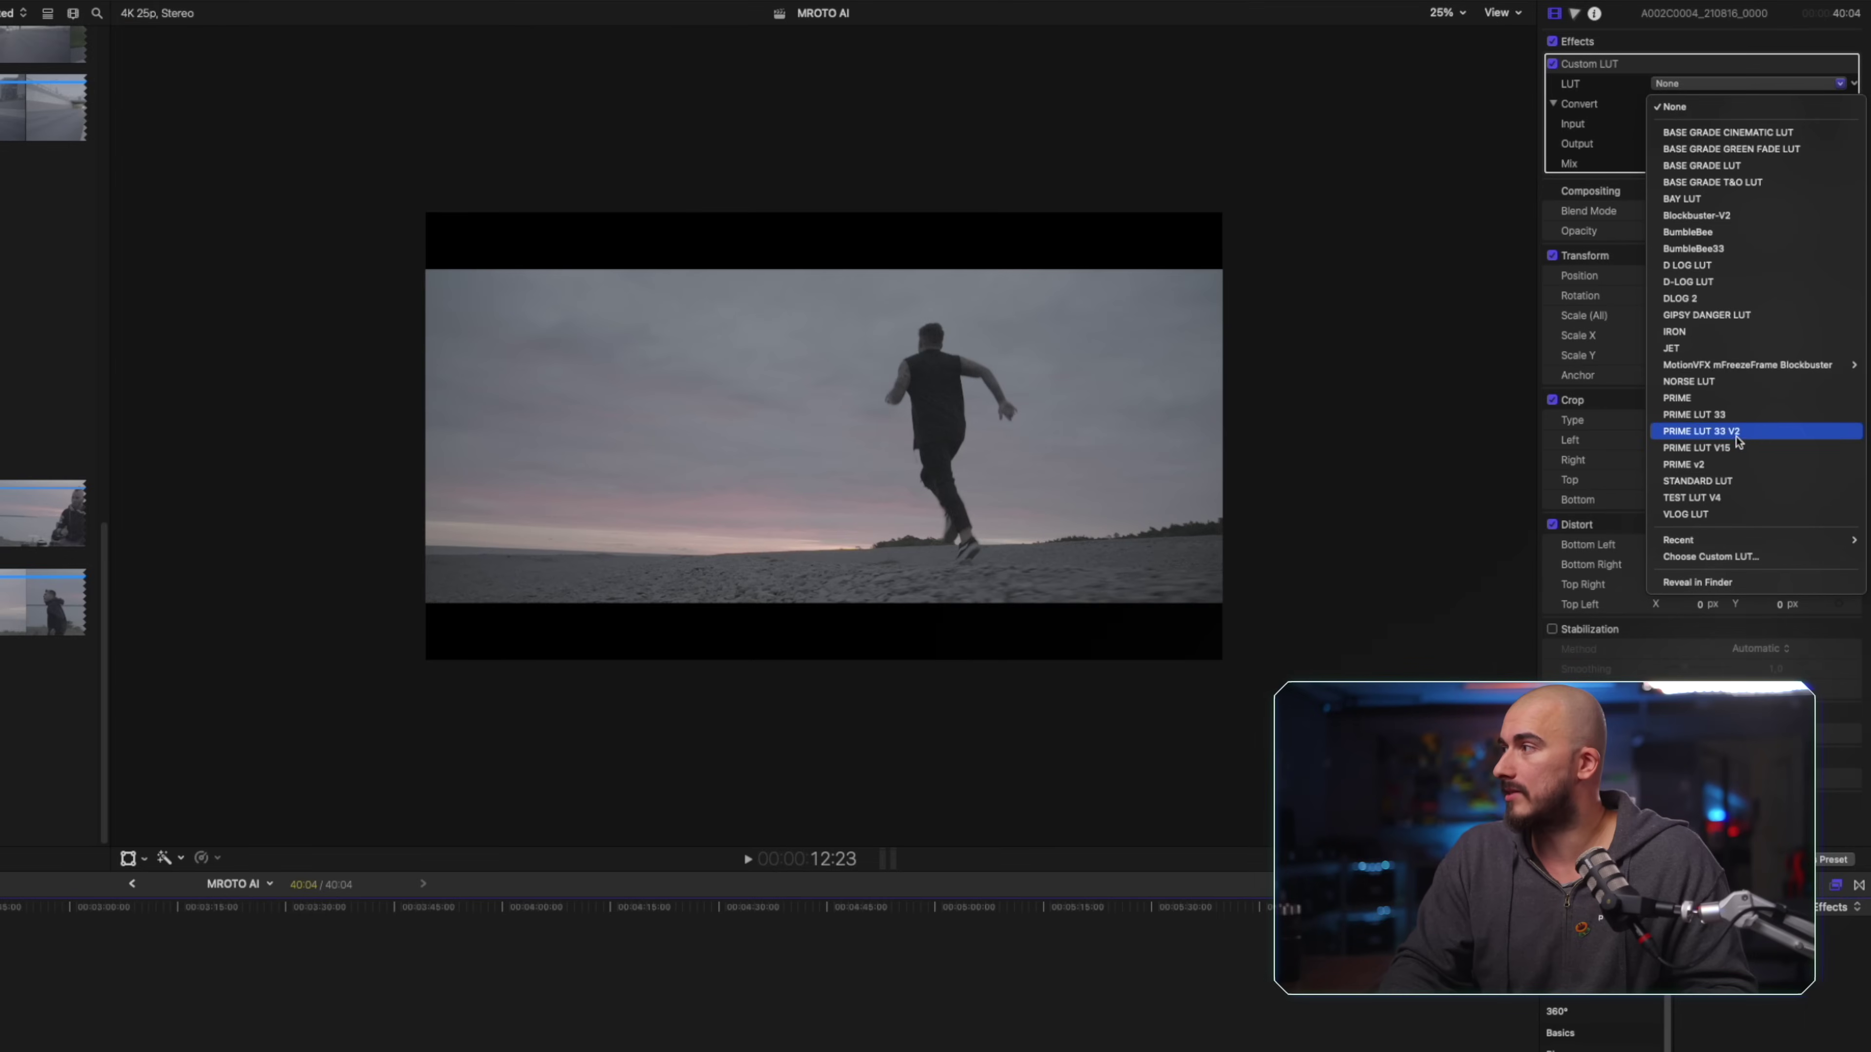
pyautogui.click(1791, 264)
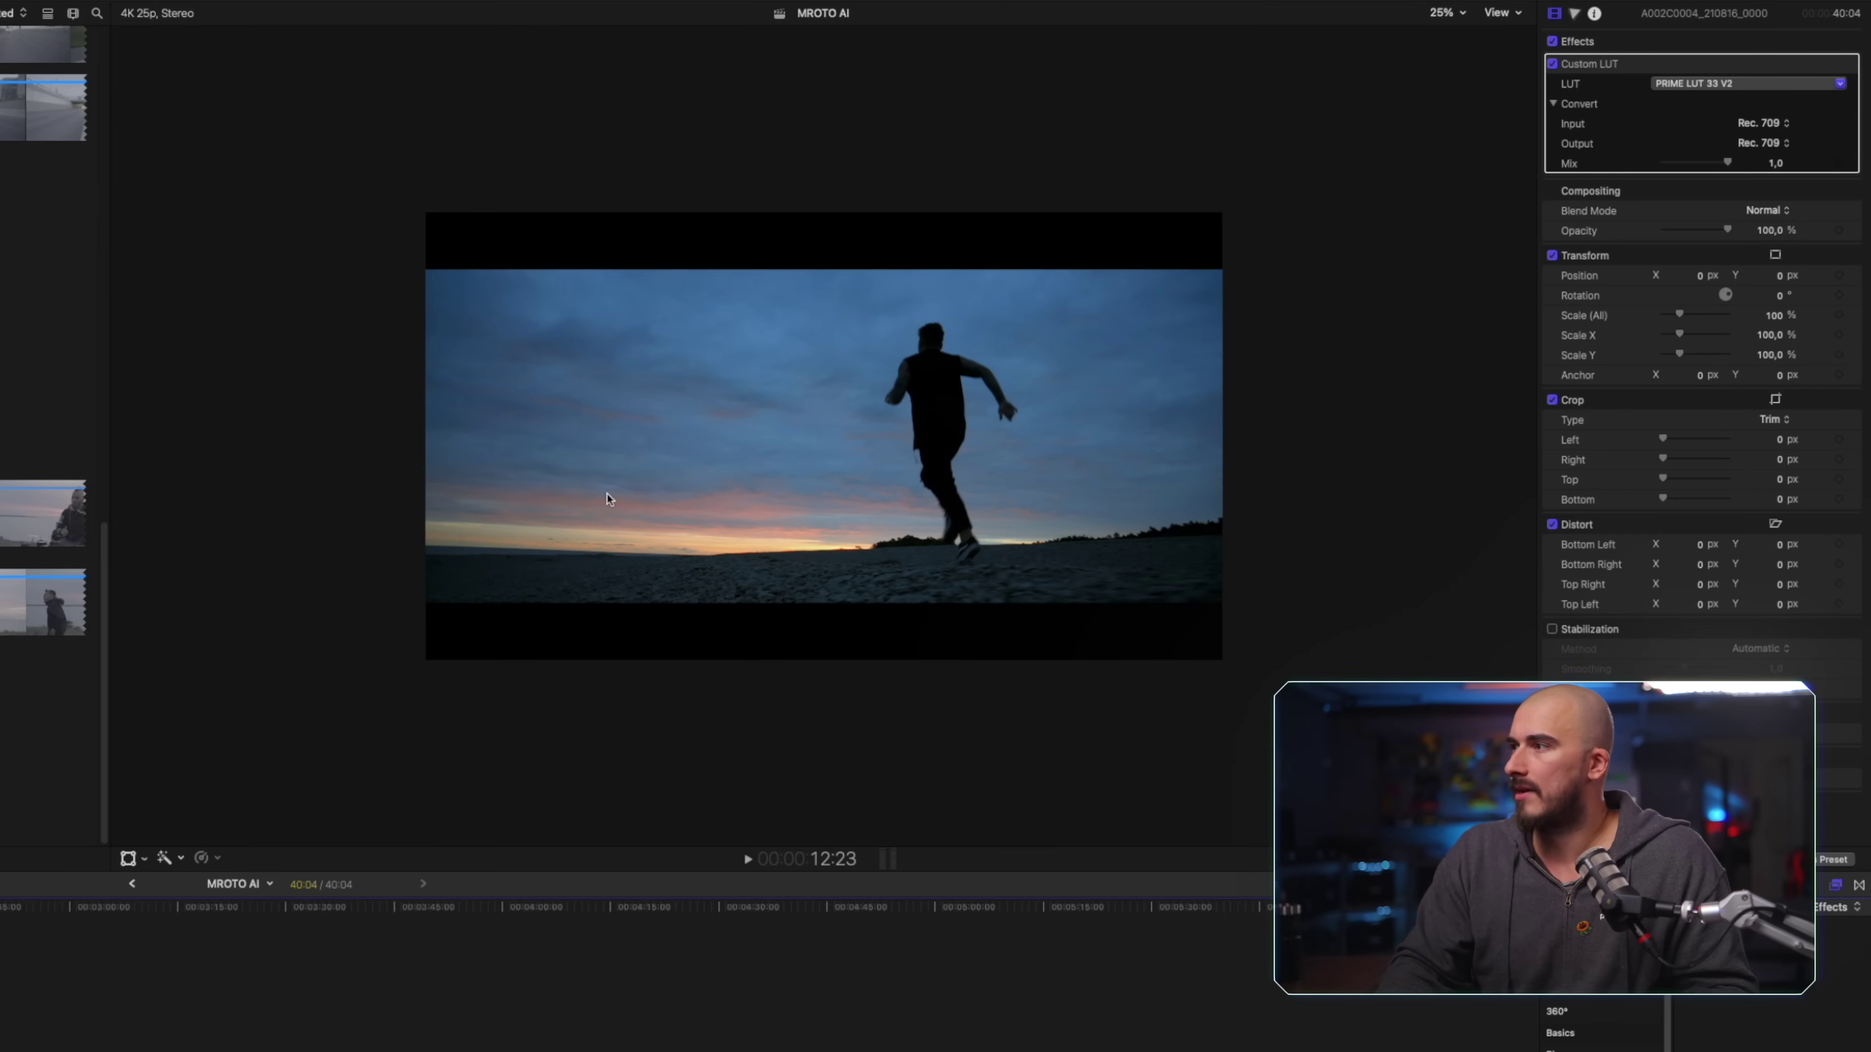
pyautogui.click(1573, 14)
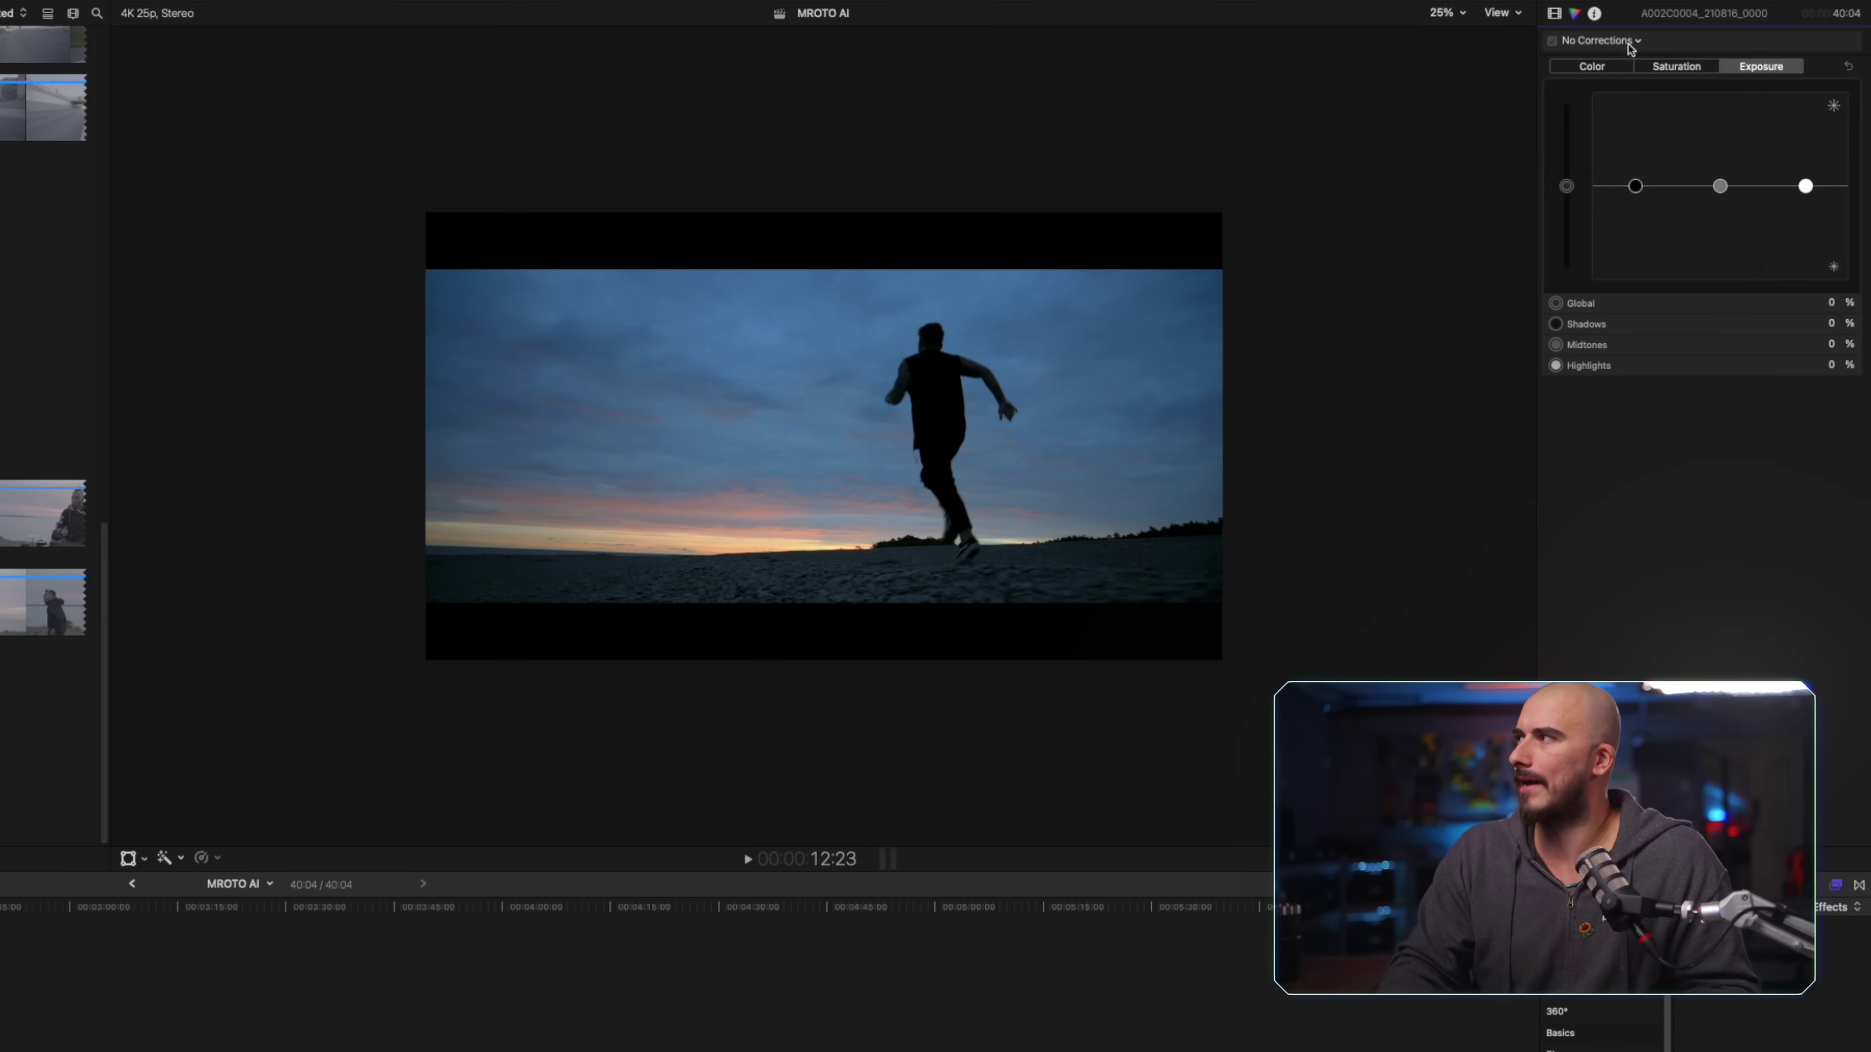
# Step: Add a Color Wheels correction to the runner clip, raising Global brightness and shifting the Global puck warmer
pyautogui.click(1628, 41)
pyautogui.click(1606, 75)
pyautogui.moveTo(1753, 151); pyautogui.dragTo(1757, 147)
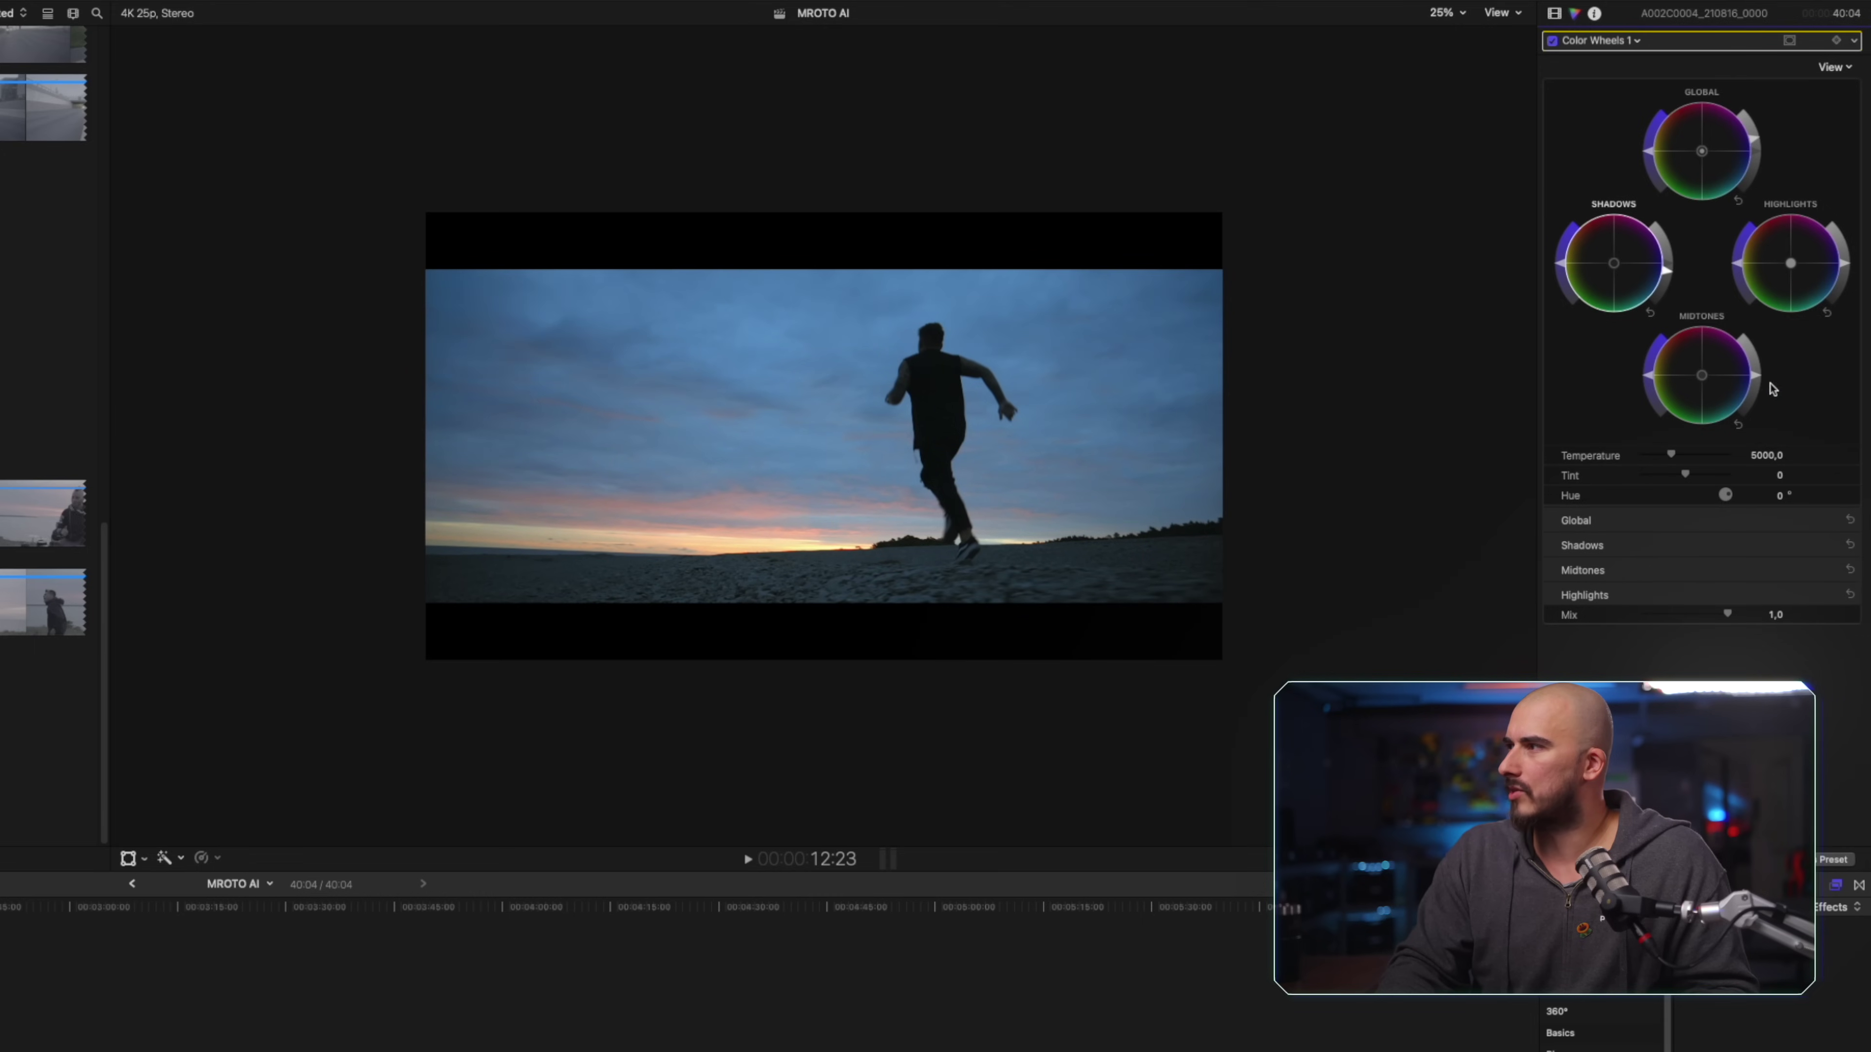
pyautogui.moveTo(1708, 167); pyautogui.dragTo(1681, 132)
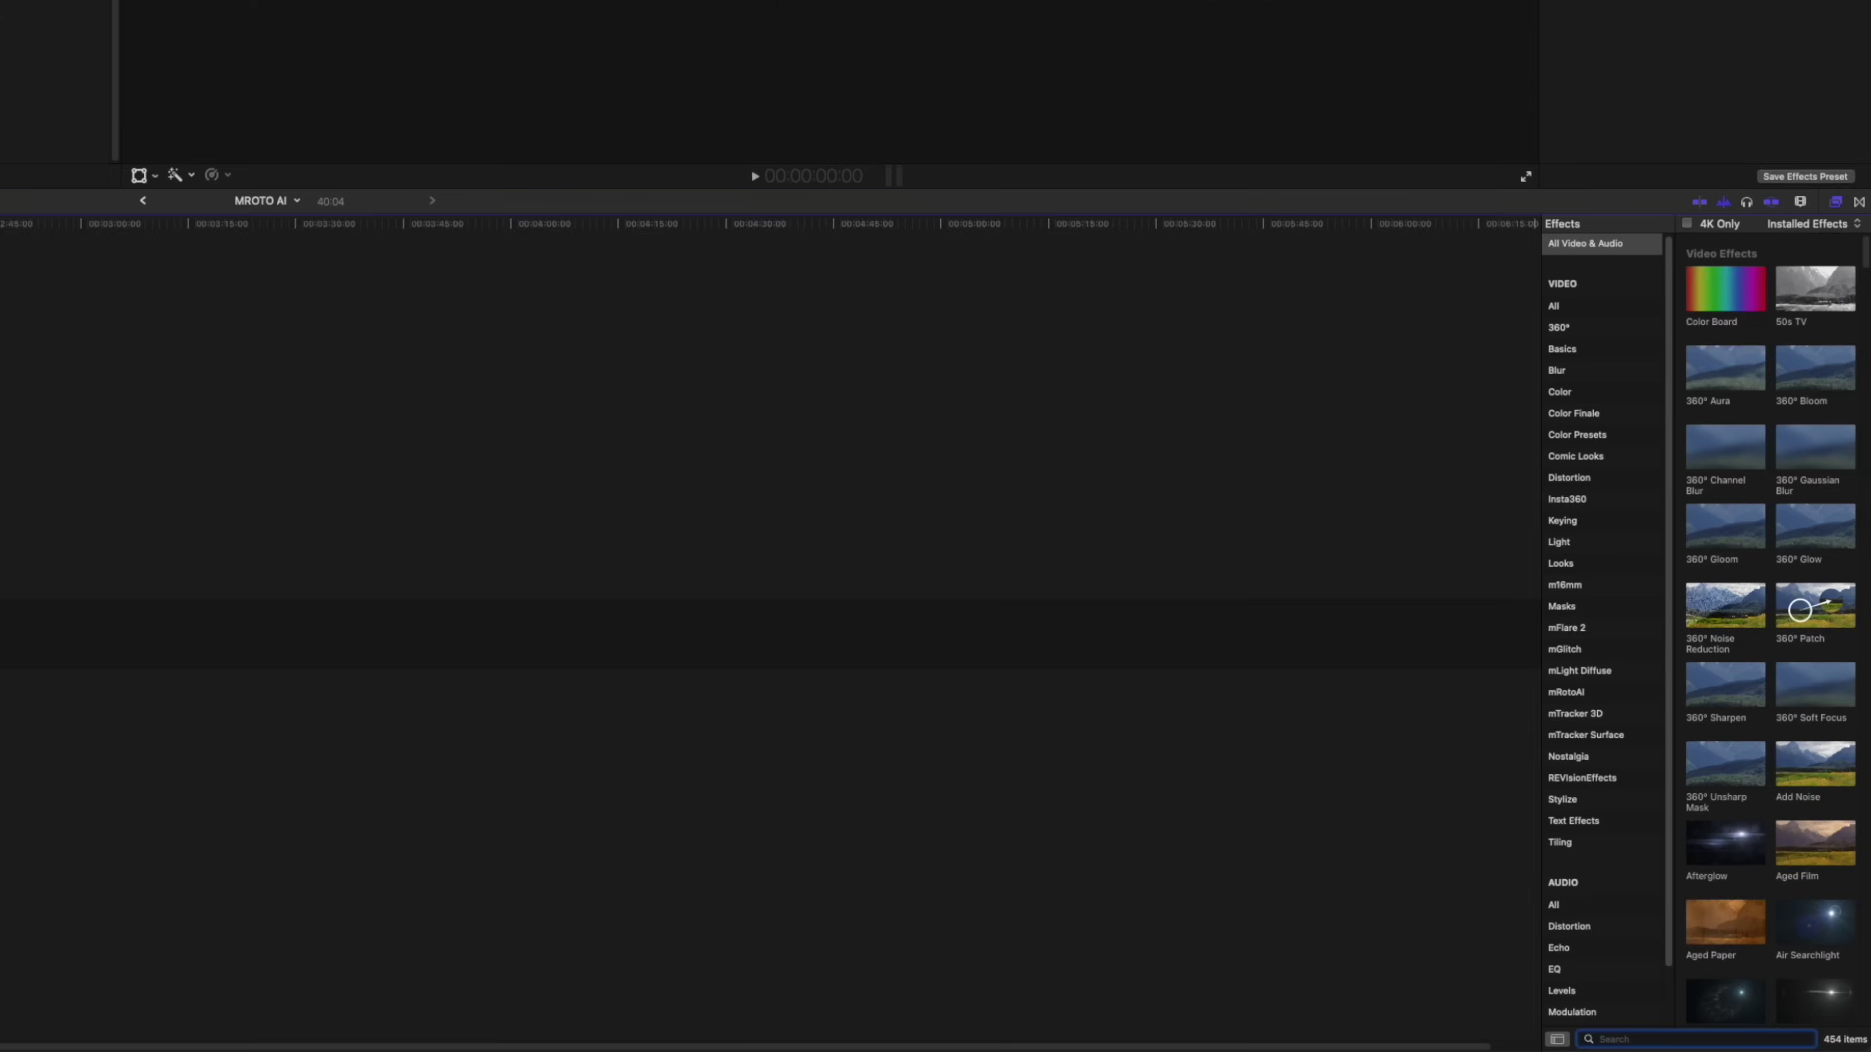
# Step: Apply mRotoAI from an 'mrot' effects search and brush the runner's body and legs into the mask
pyautogui.click(1621, 1039)
pyautogui.write('mrot')
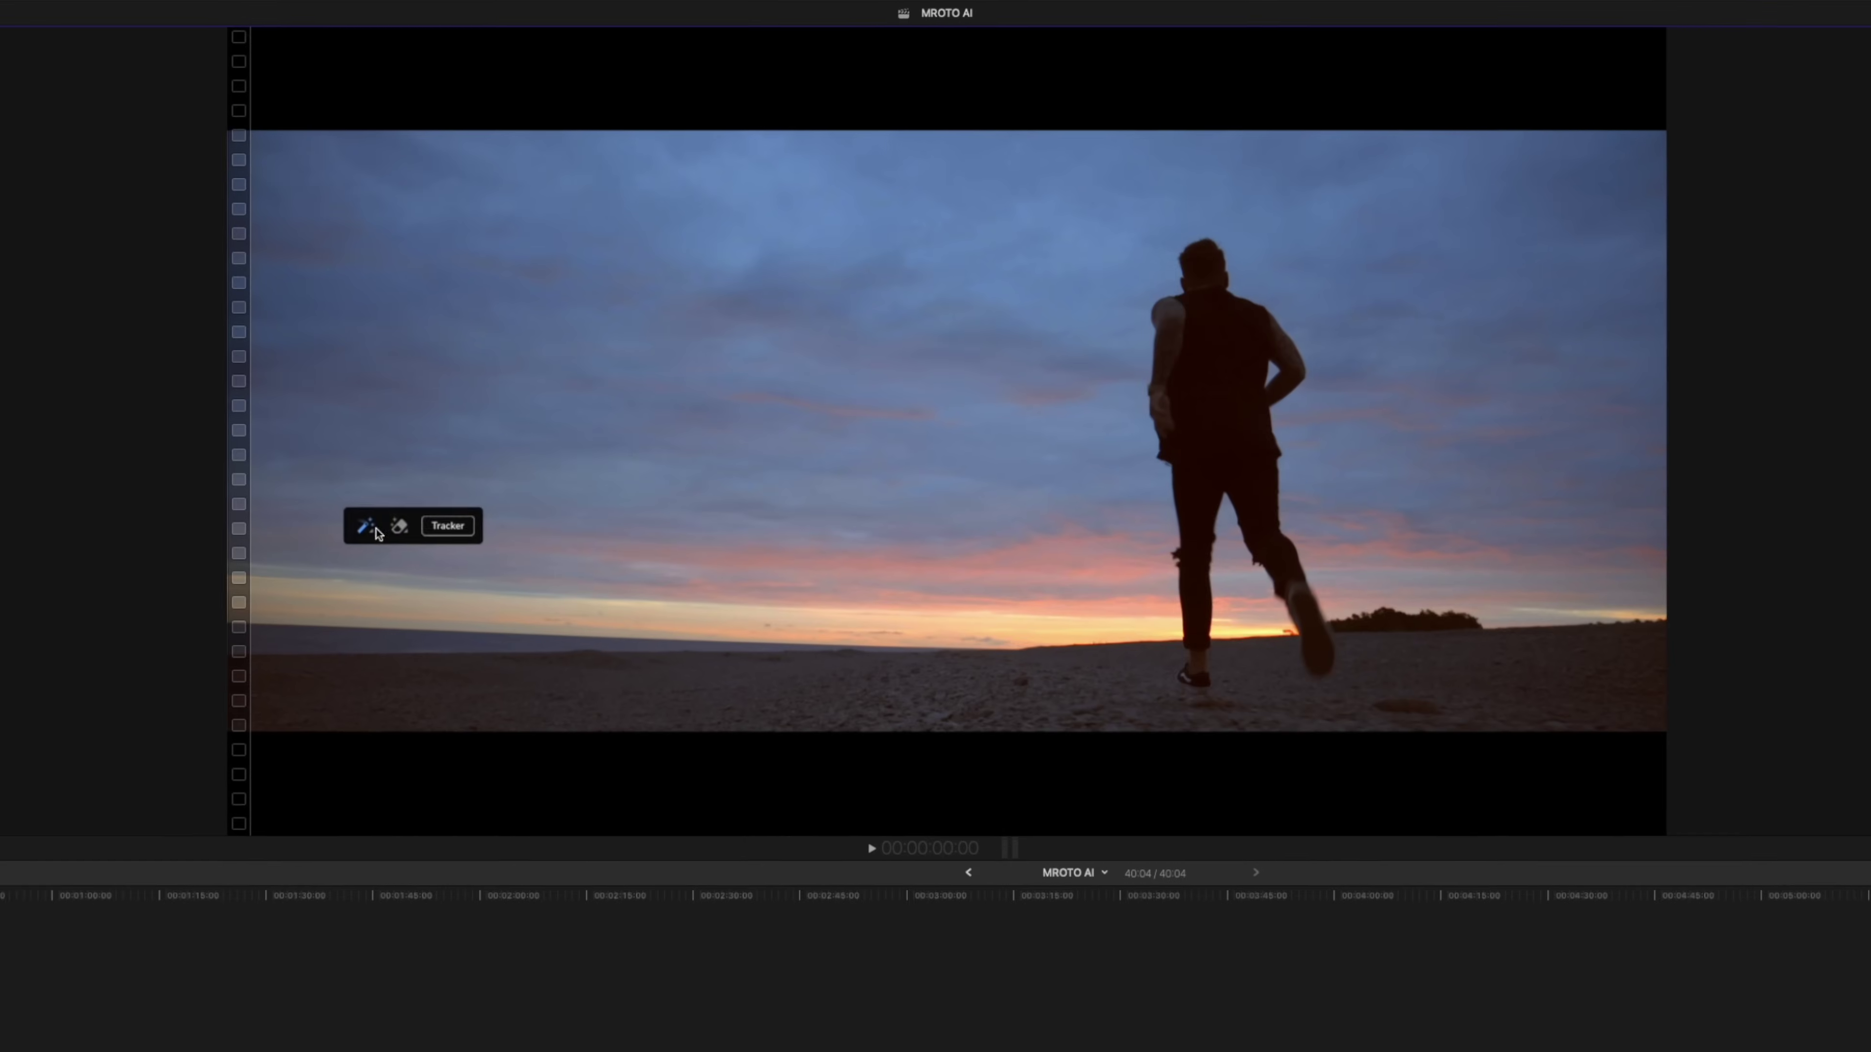
pyautogui.moveTo(375, 532); pyautogui.dragTo(344, 582)
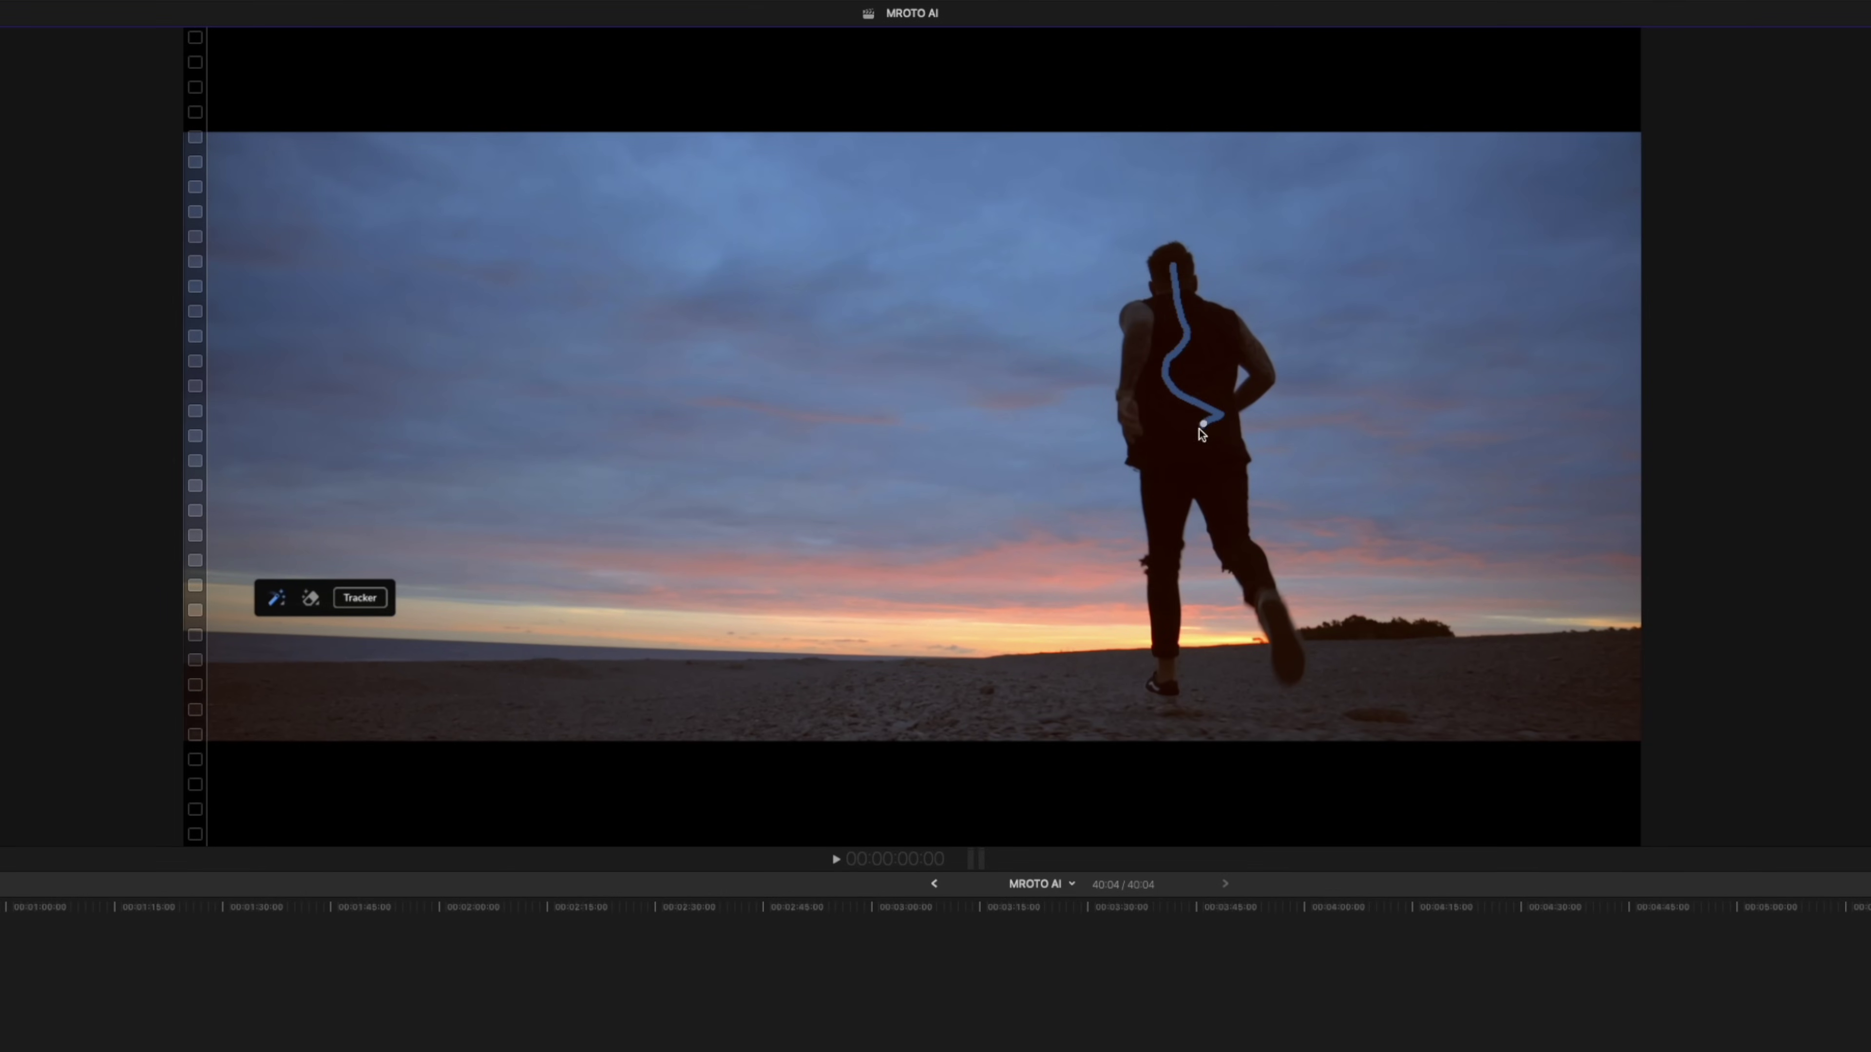
pyautogui.moveTo(1200, 433)
pyautogui.mouseDown()
pyautogui.moveTo(1221, 321)
pyautogui.moveTo(1138, 350)
pyautogui.moveTo(1128, 416)
pyautogui.moveTo(1149, 364)
pyautogui.mouseUp()
pyautogui.moveTo(1220, 496); pyautogui.dragTo(1278, 648)
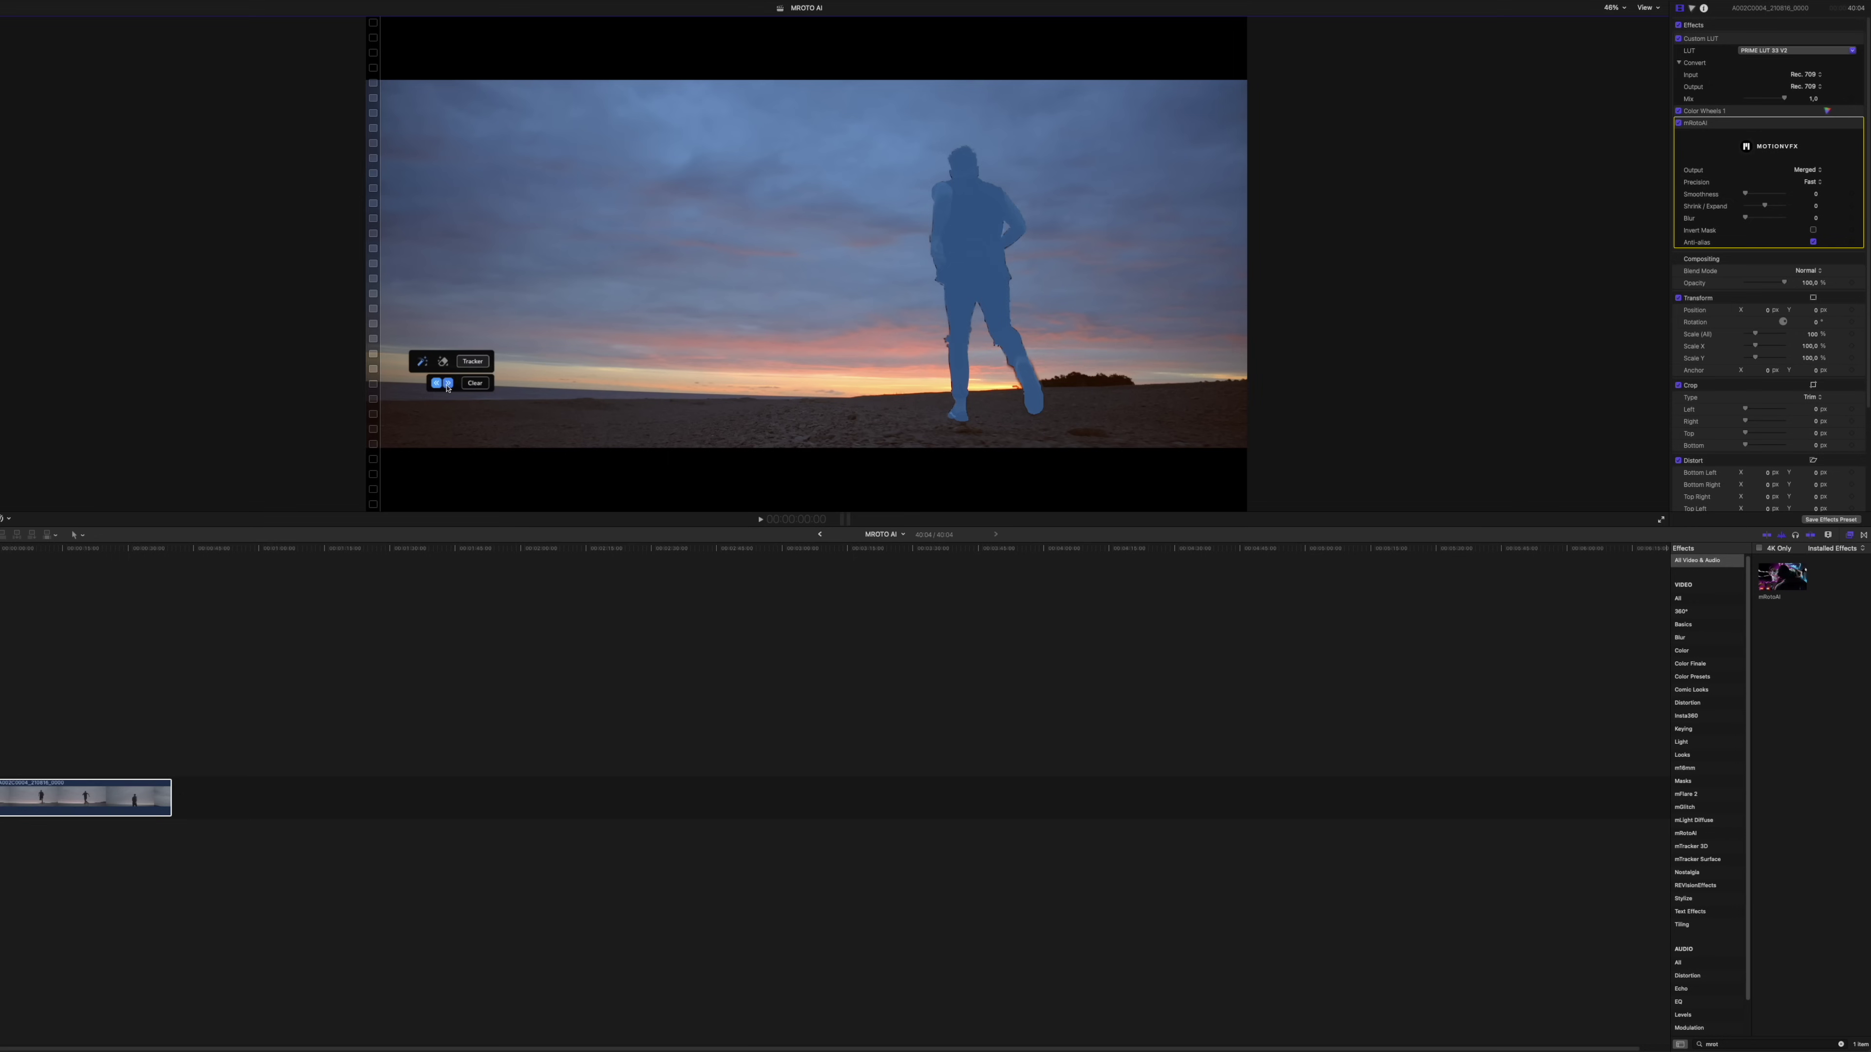
# Step: Track the runner's mRotoAI mask forward through the clip
pyautogui.click(447, 383)
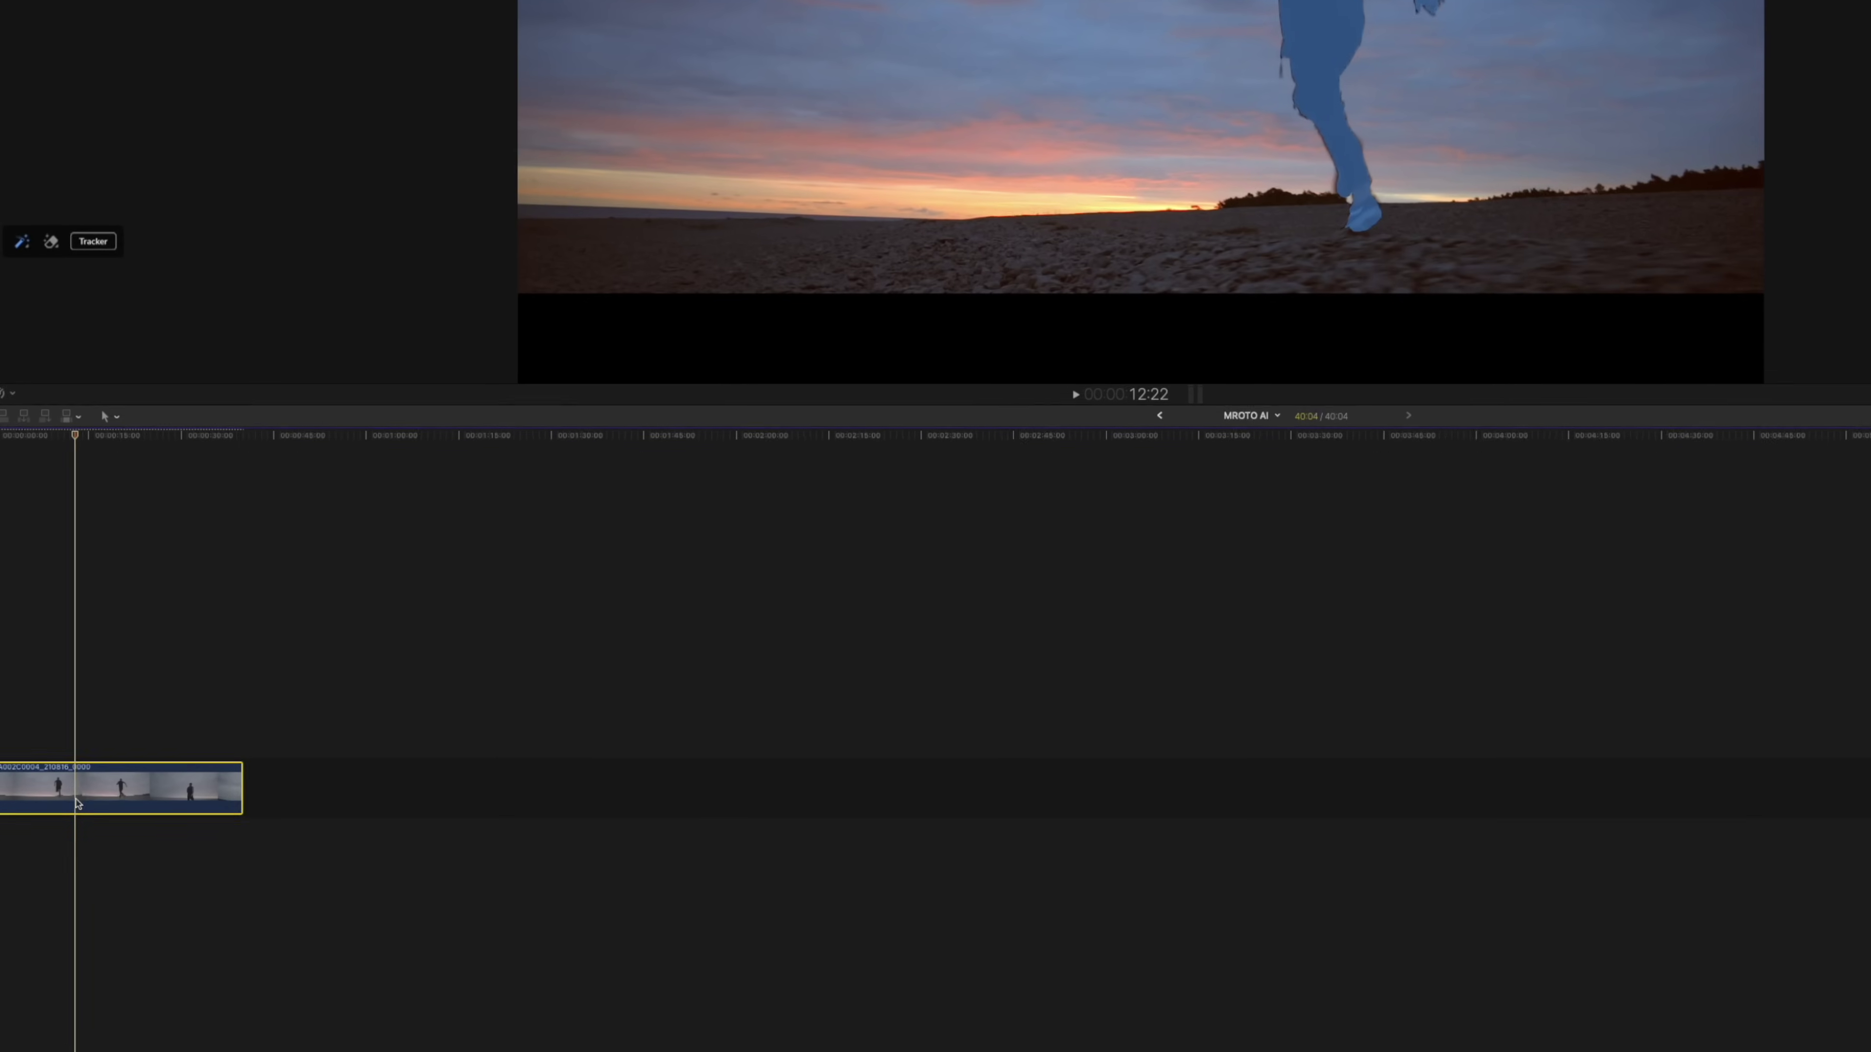
# Step: Option-drag a duplicate of the runner clip into the timeline beneath the original
pyautogui.moveTo(54, 803); pyautogui.dragTo(56, 840)
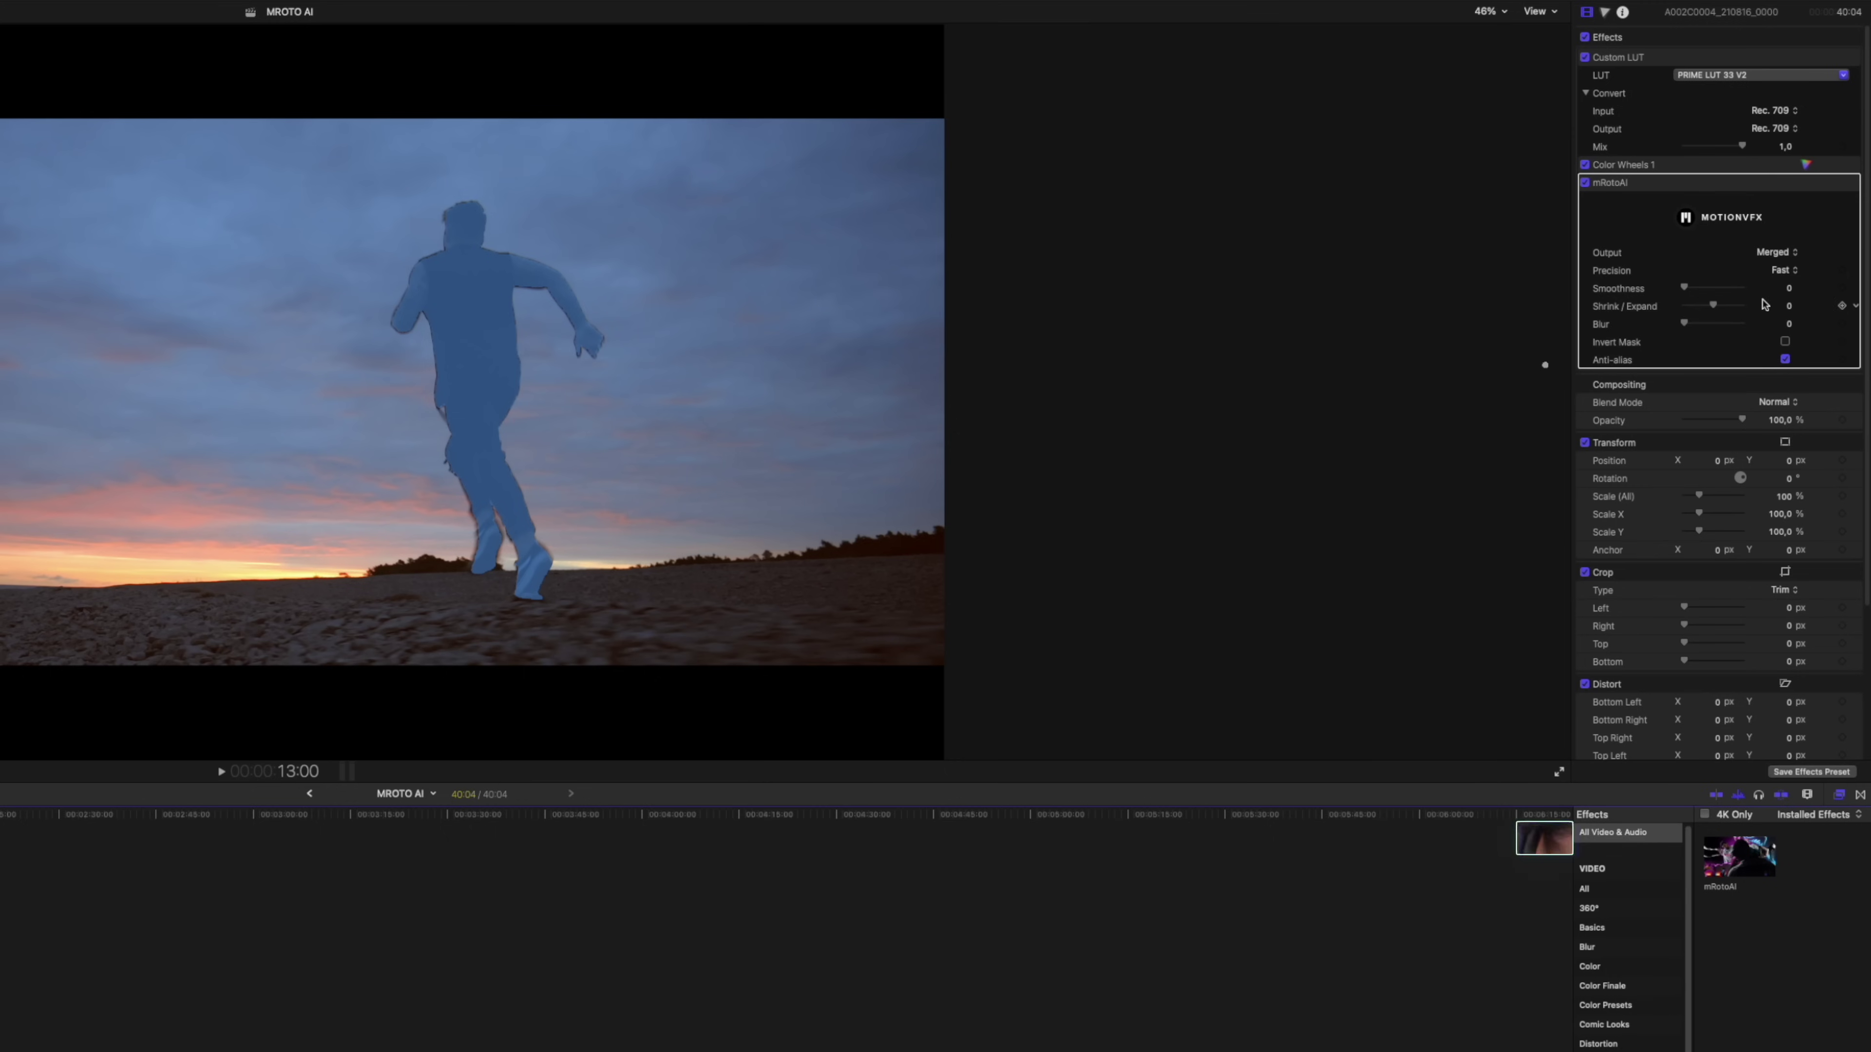
# Step: Set mRotoAI output to Masked Video and lower Color Wheels 1 Highlights to deepen the sunset sky
pyautogui.click(1781, 253)
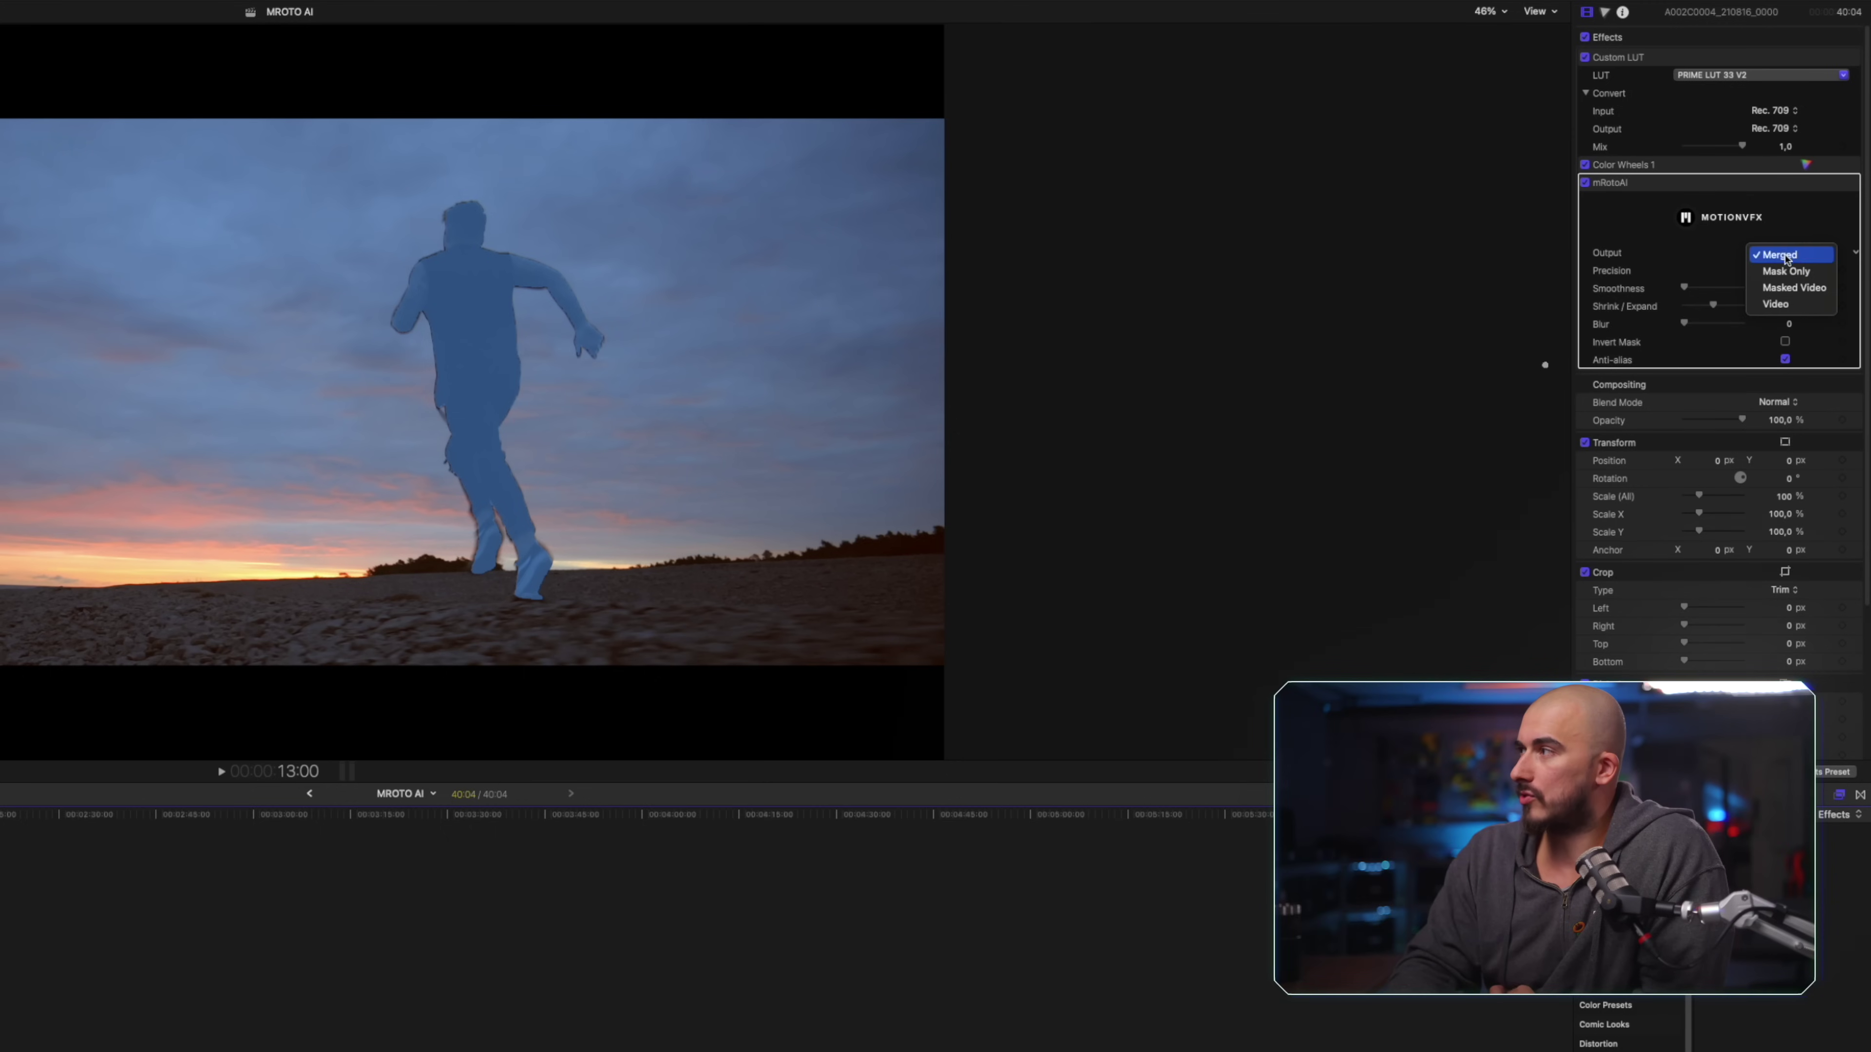
pyautogui.click(1798, 288)
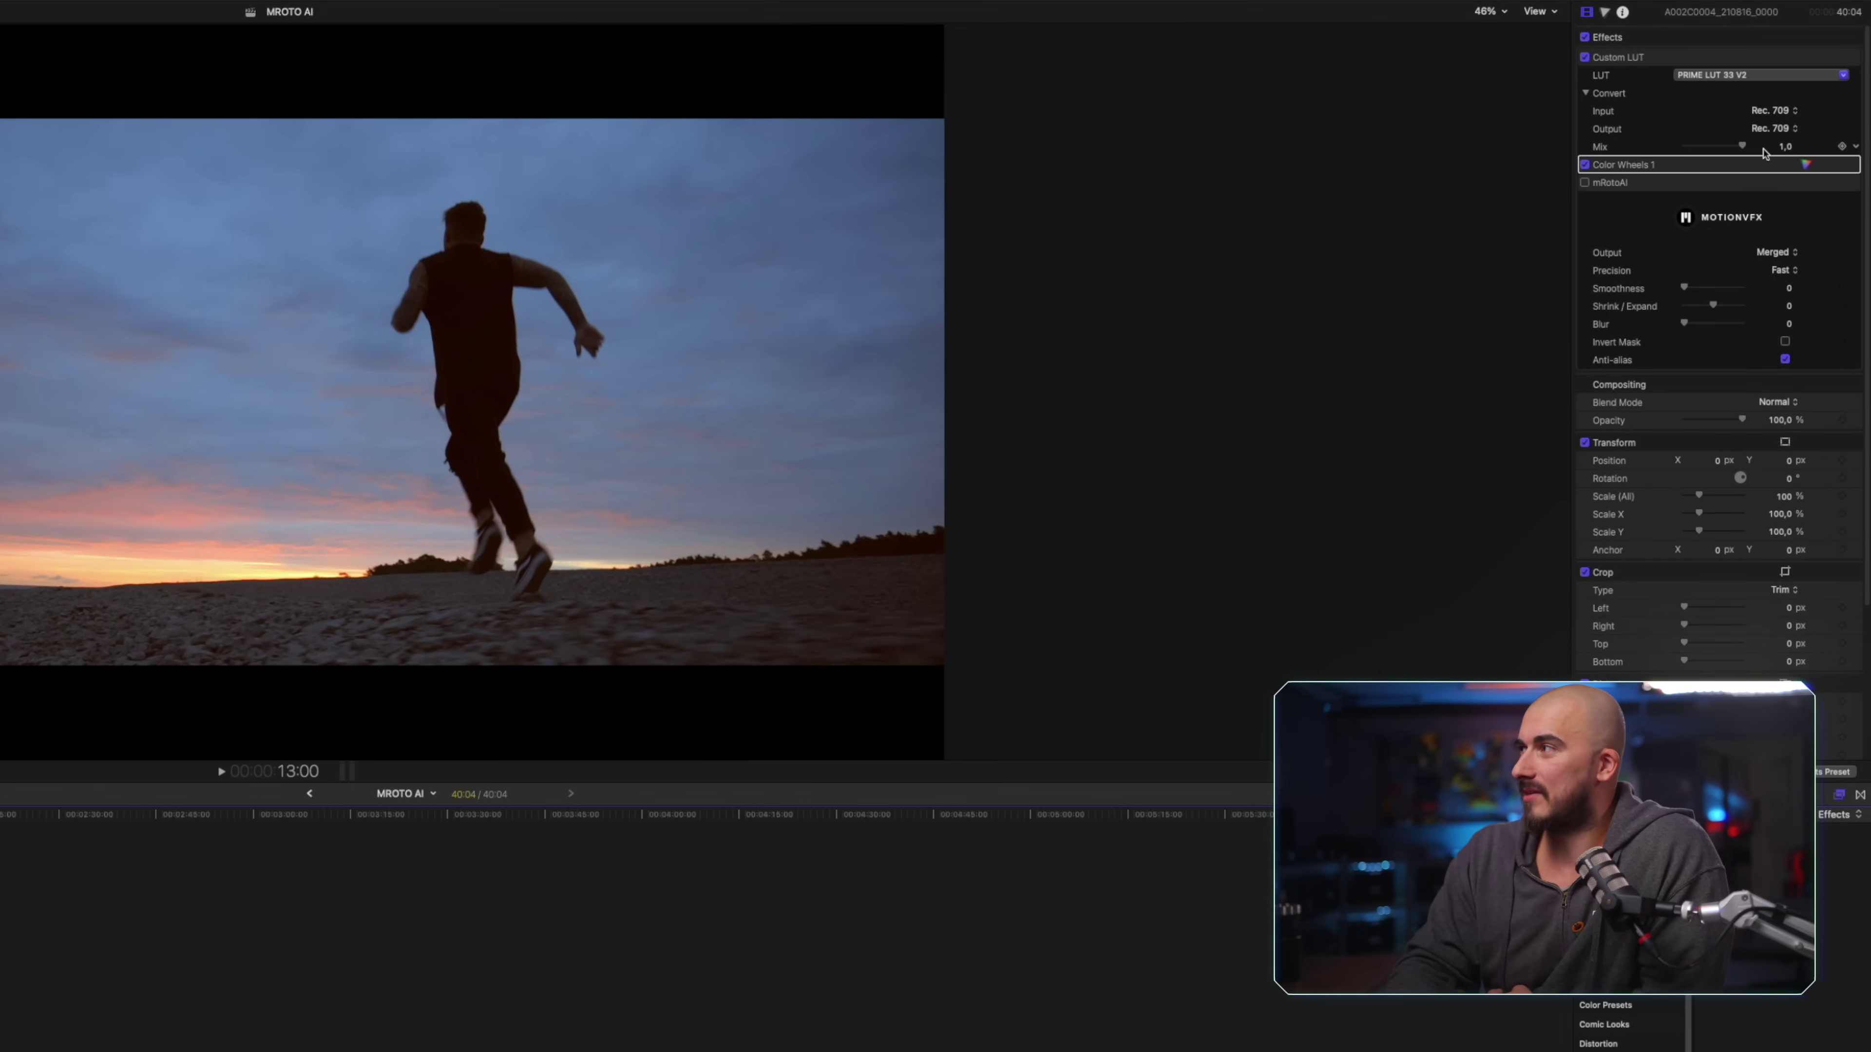
pyautogui.click(1808, 165)
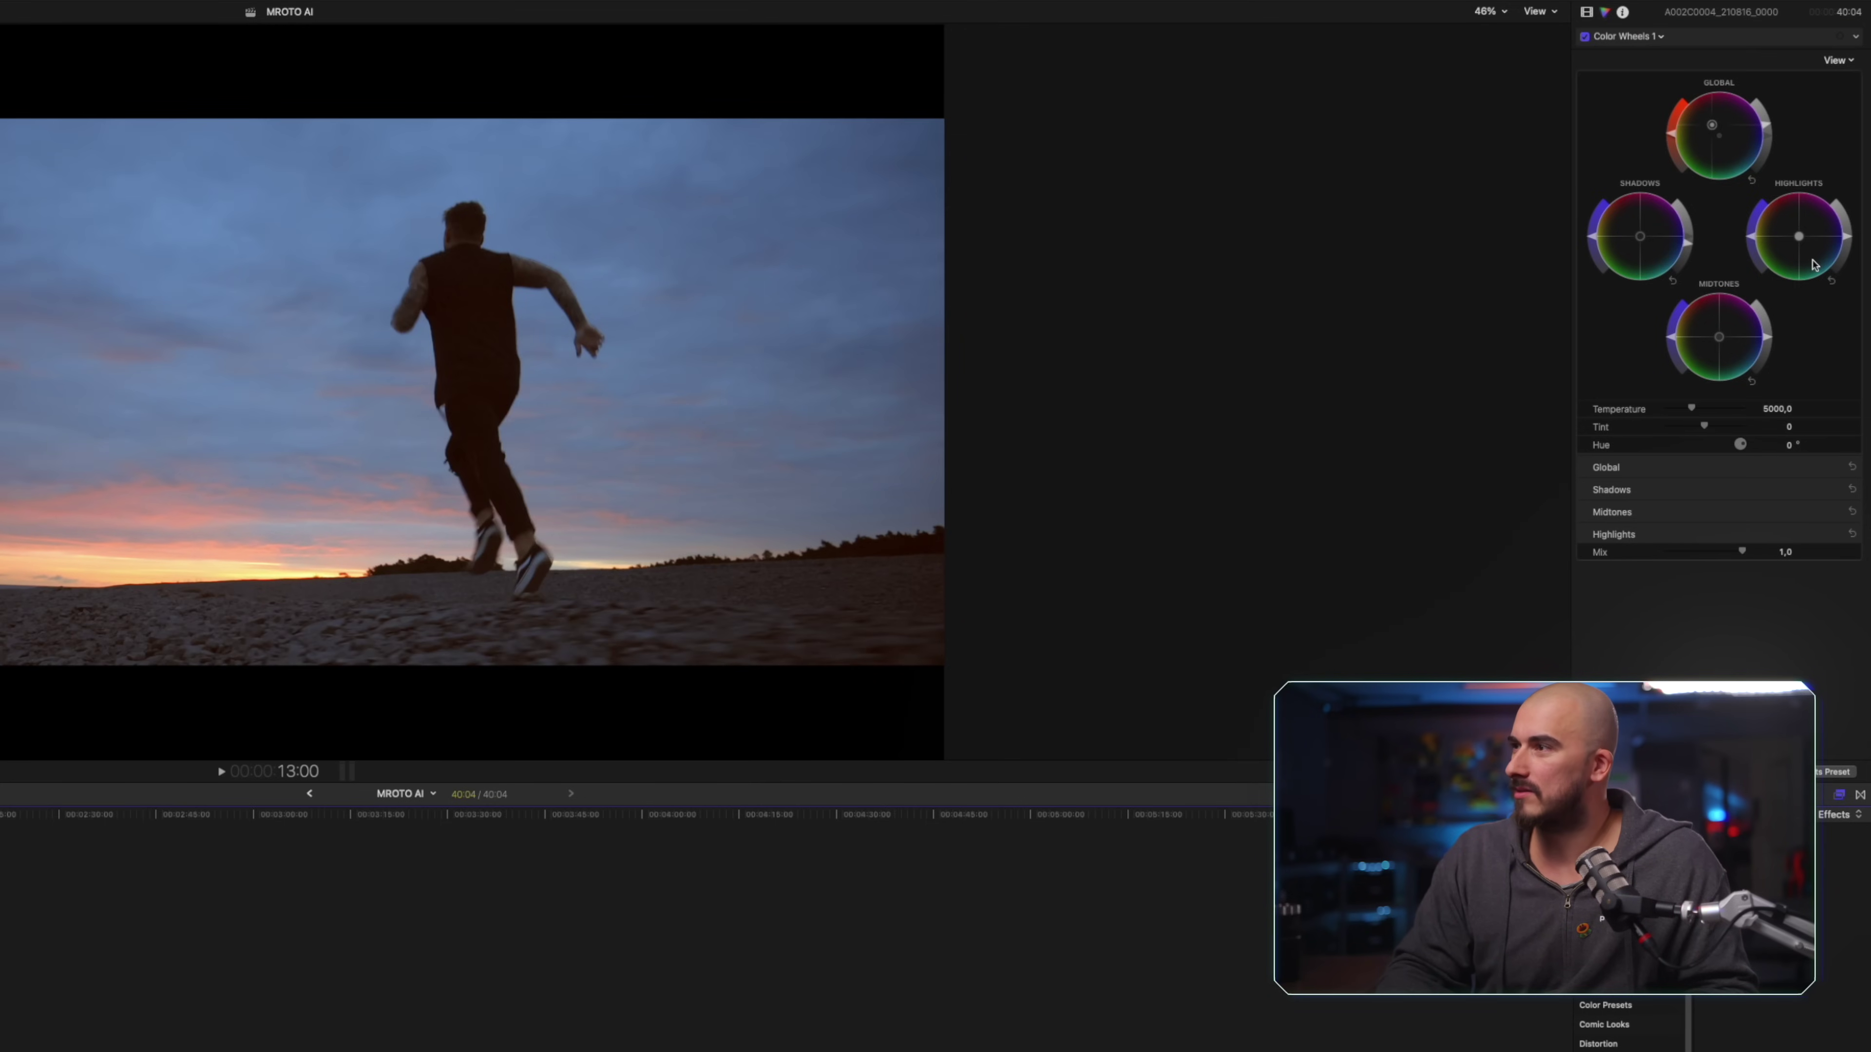
pyautogui.moveTo(1851, 241)
pyautogui.mouseDown()
pyautogui.moveTo(1828, 289)
pyautogui.moveTo(1853, 227)
pyautogui.moveTo(1850, 247)
pyautogui.mouseUp()
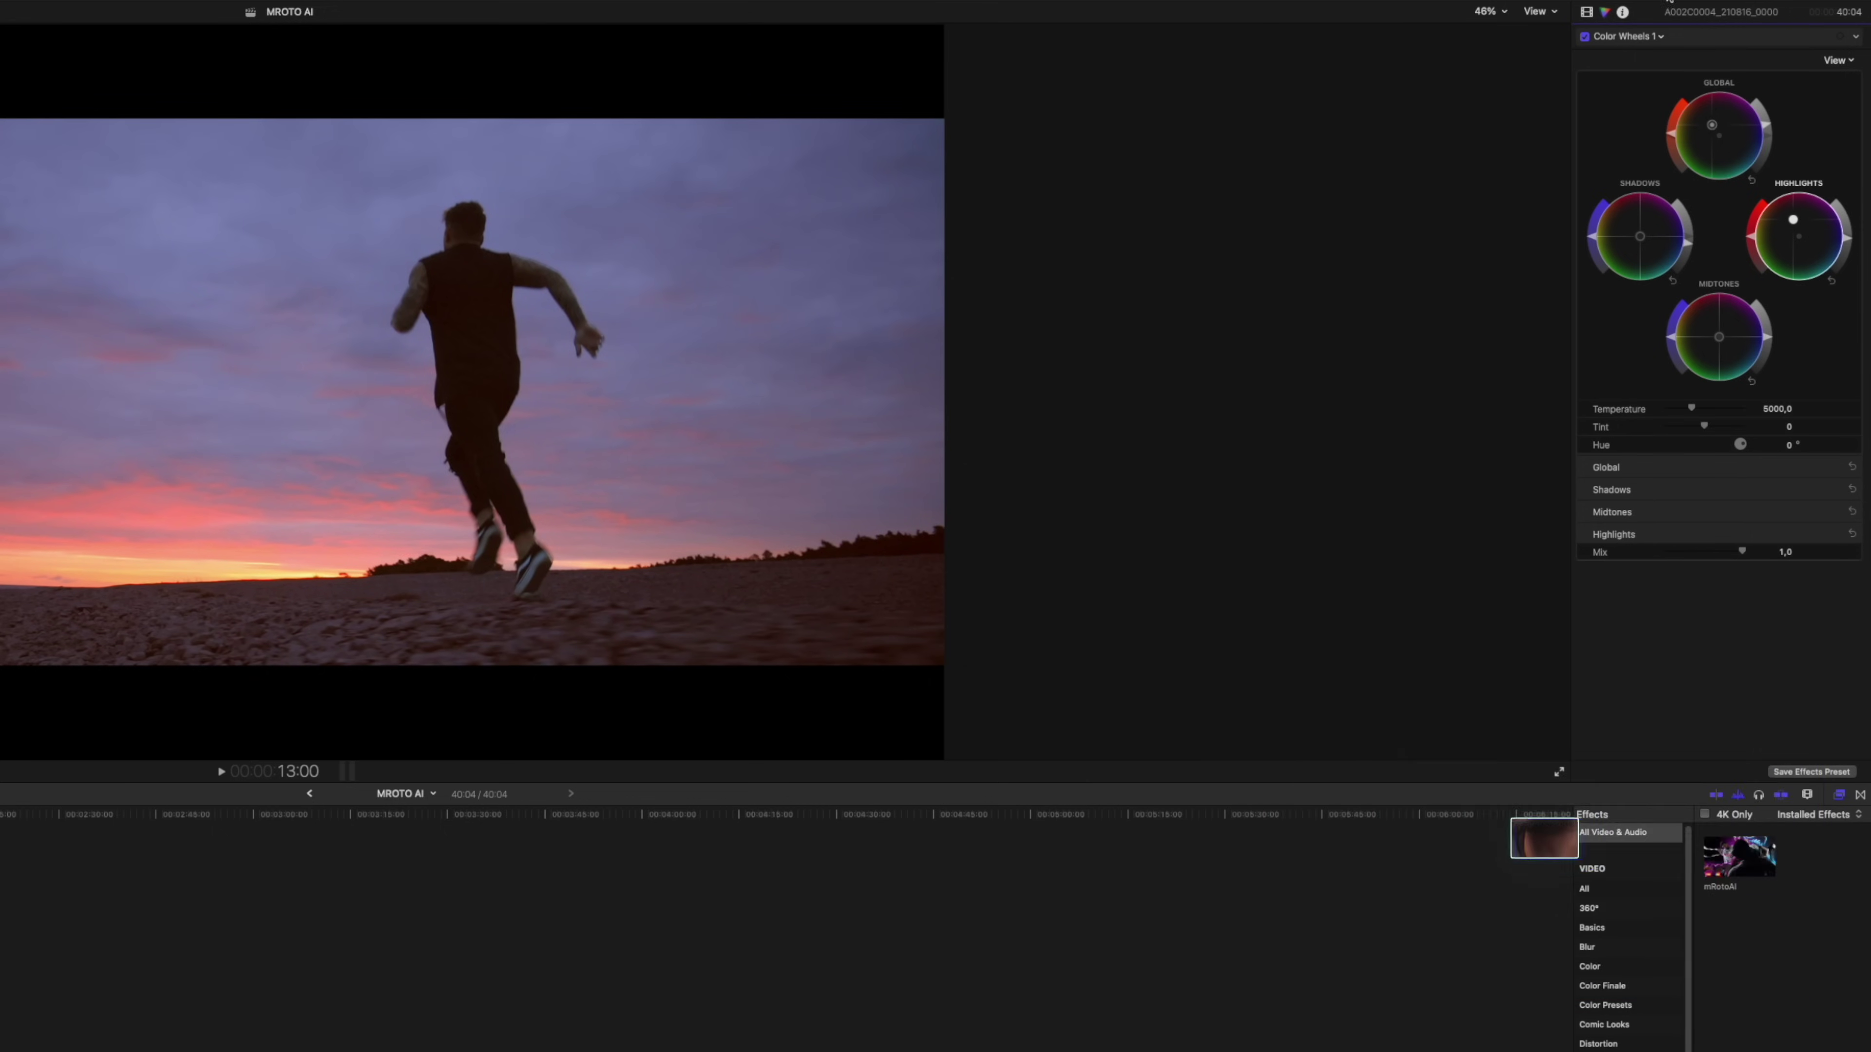
# Step: Refine the runner mask in Mask Only view: Smoothness 0.13, Shrink/Expand -0.13, Blur 0.06, then output Masked Video
pyautogui.click(1586, 12)
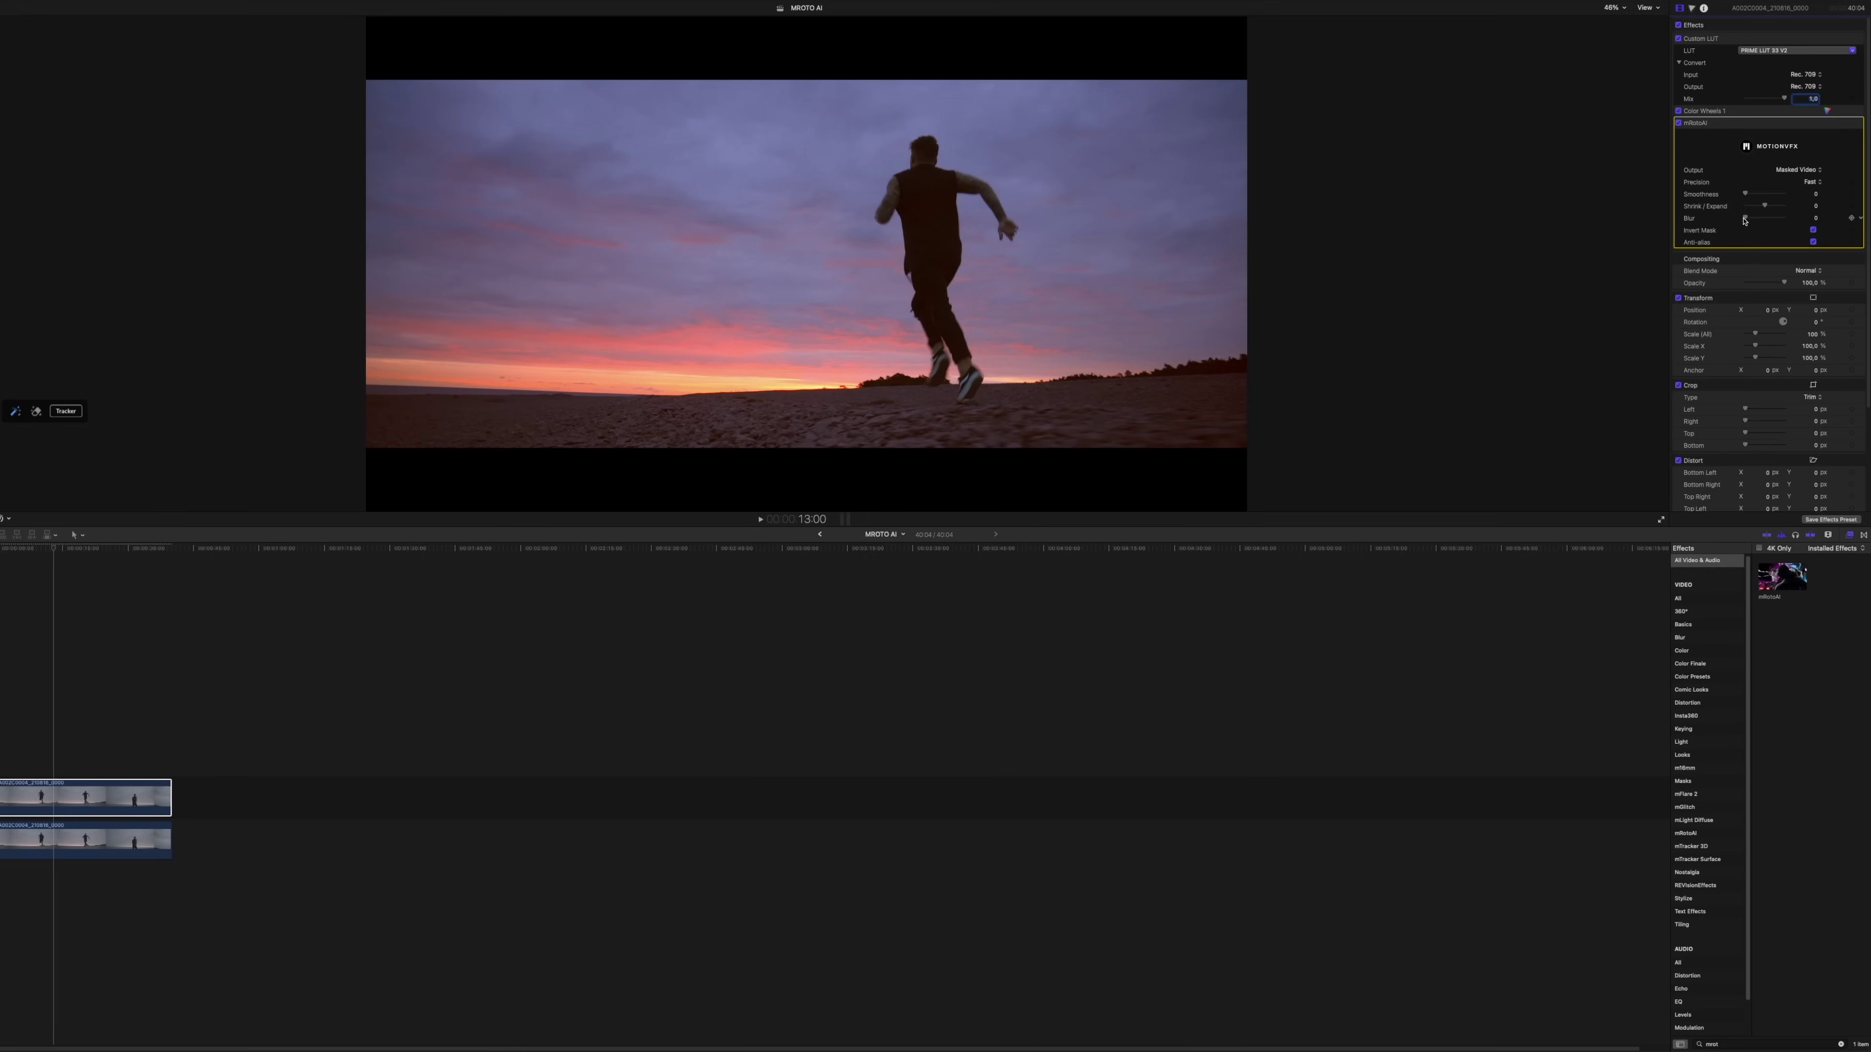
pyautogui.click(1799, 170)
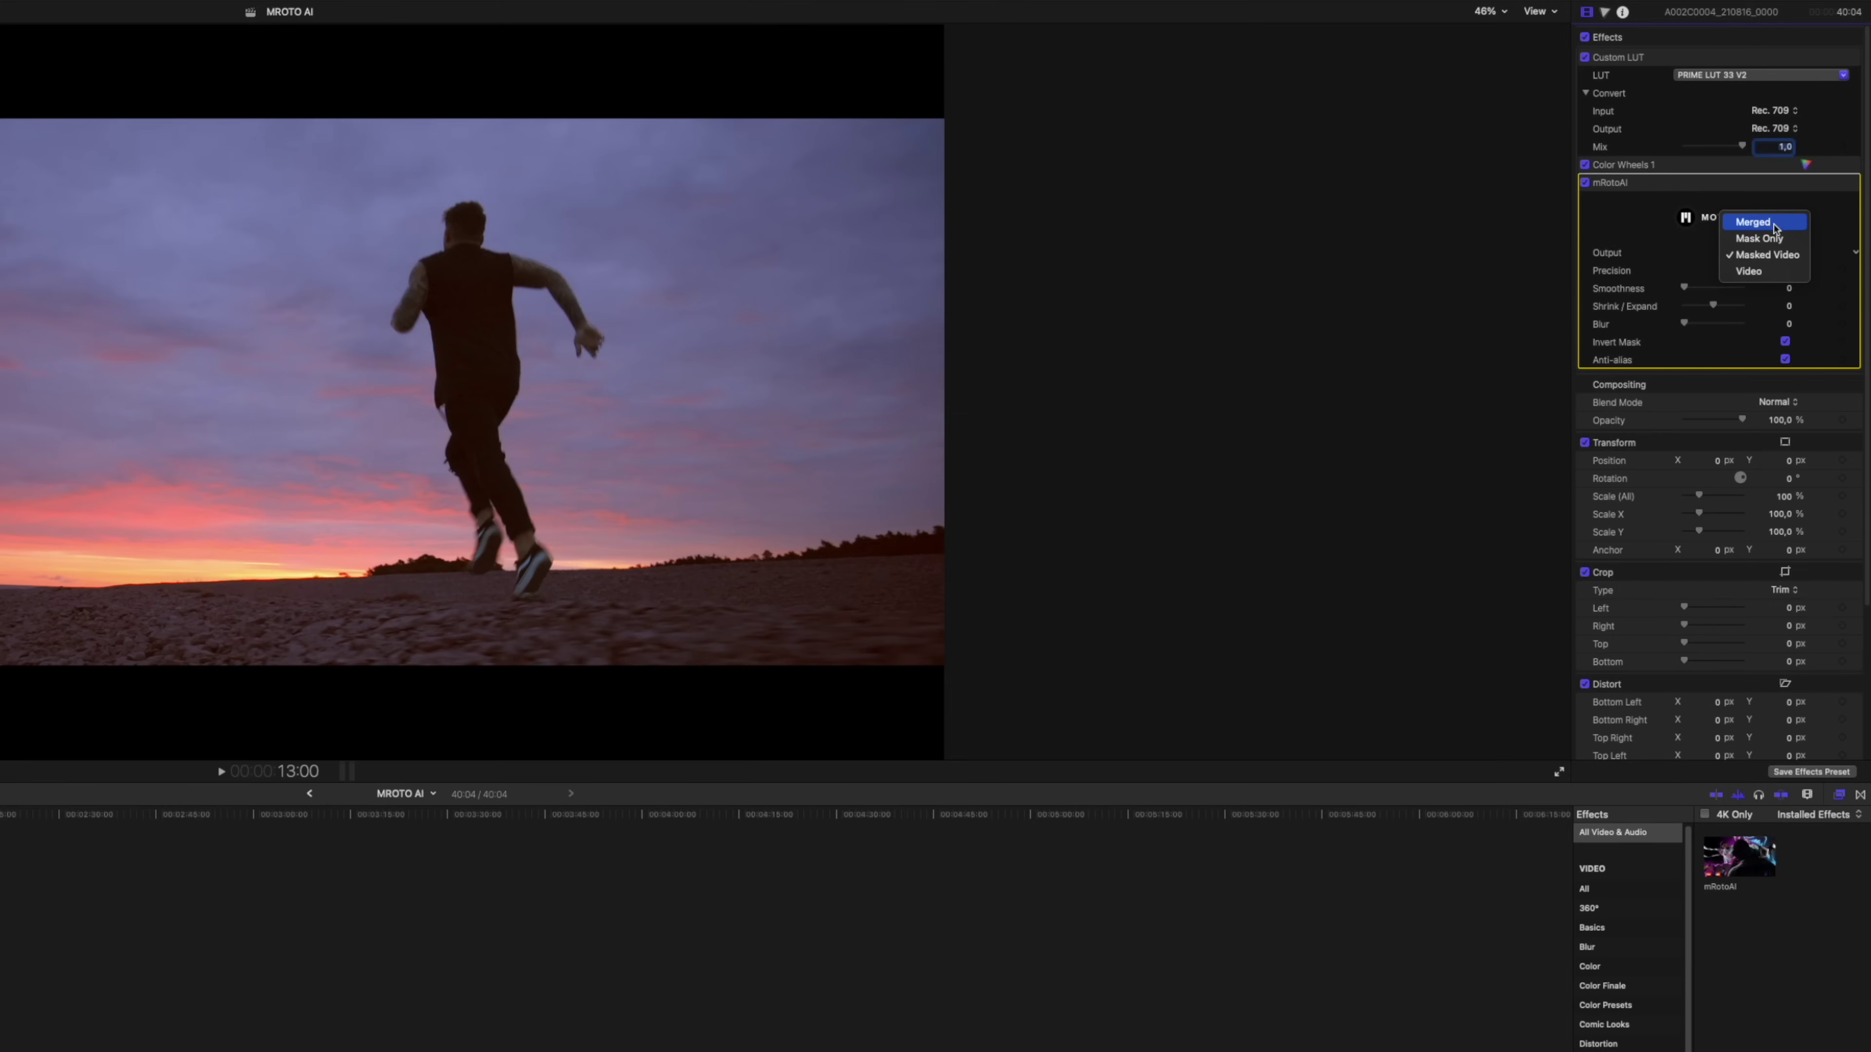
pyautogui.click(1776, 239)
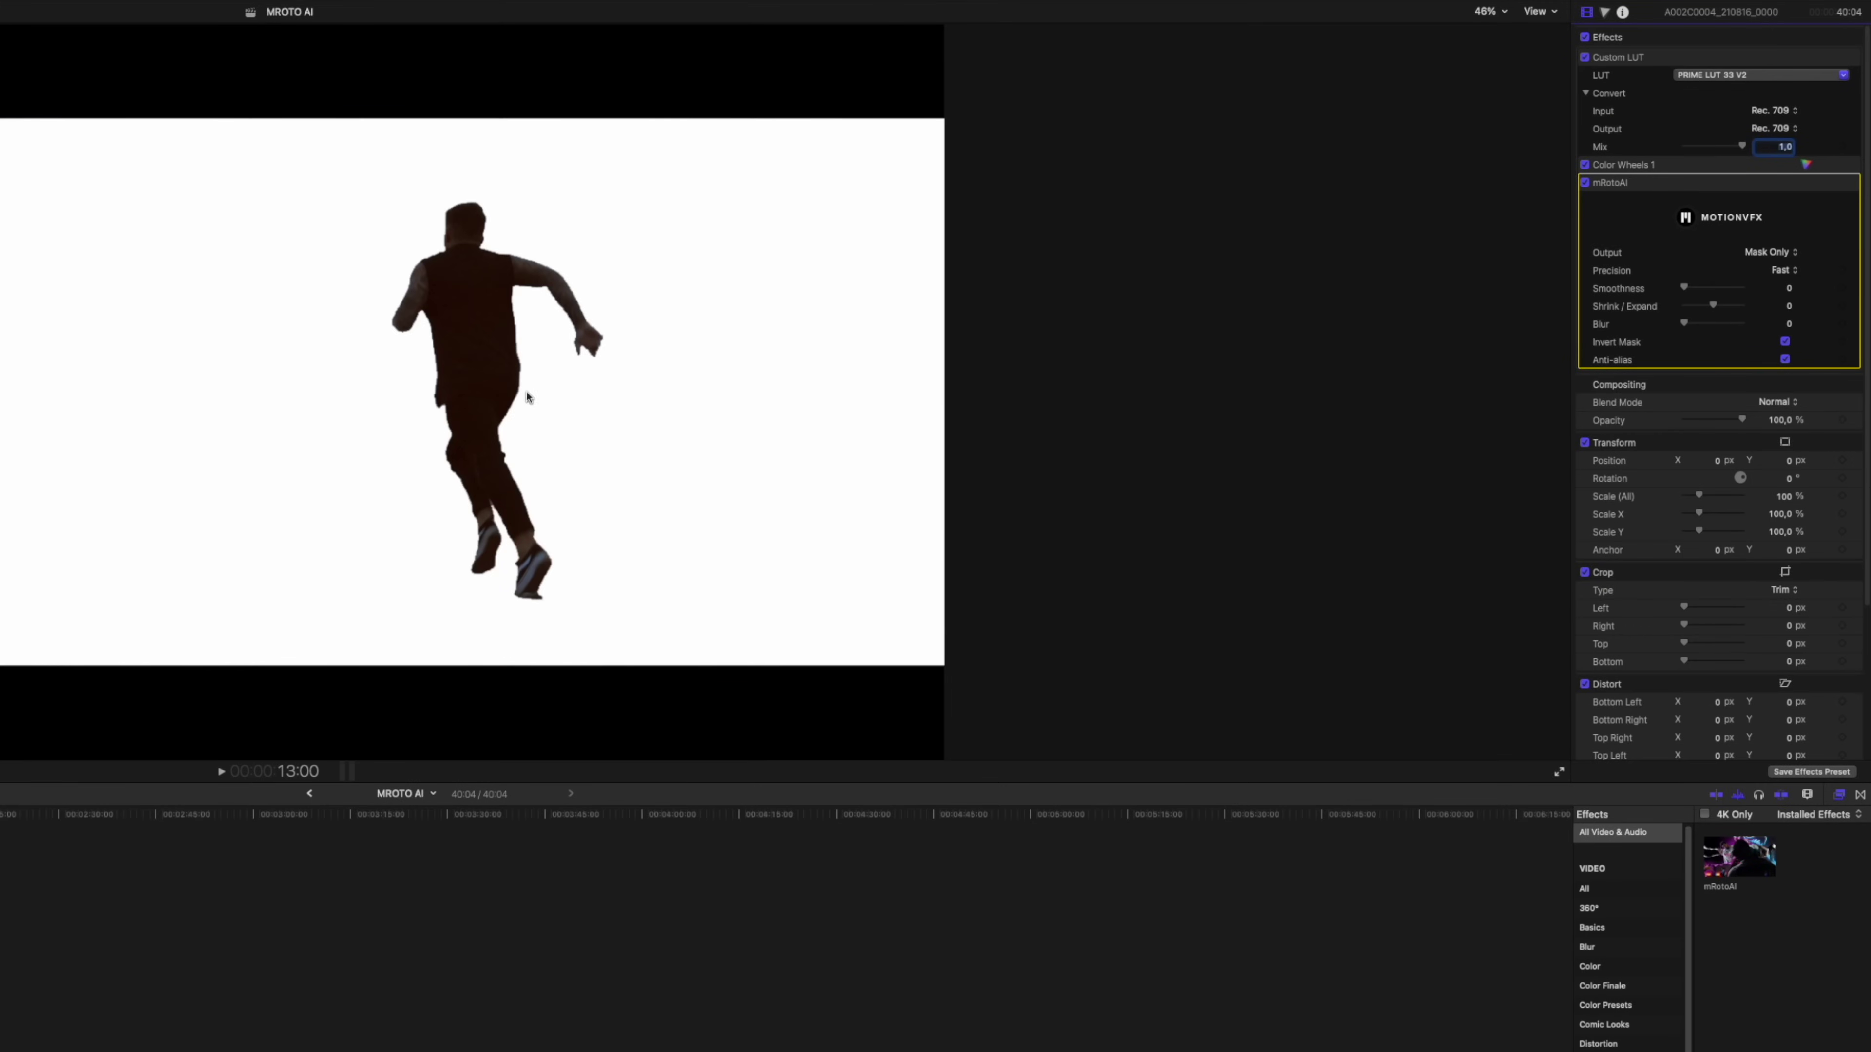
pyautogui.moveTo(1687, 285); pyautogui.dragTo(1693, 289)
pyautogui.moveTo(1694, 291)
pyautogui.mouseDown()
pyautogui.moveTo(1713, 309)
pyautogui.moveTo(1688, 322)
pyautogui.mouseUp()
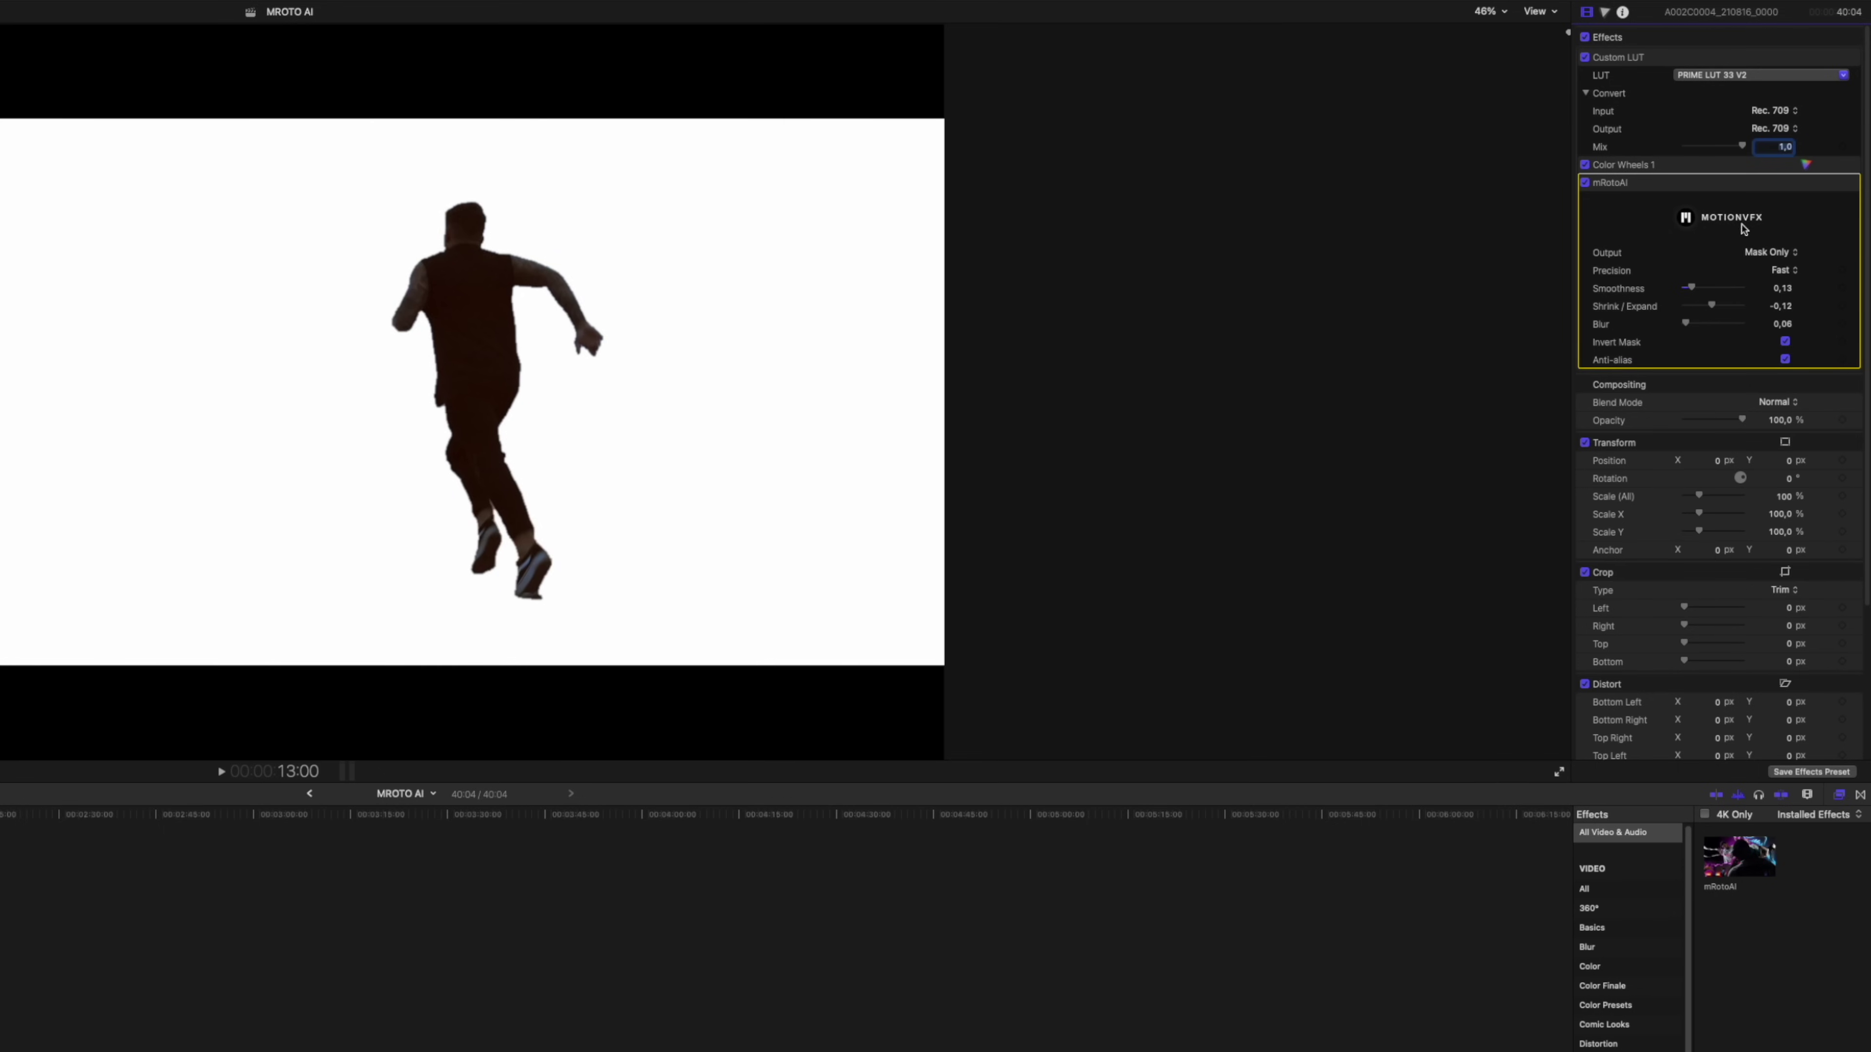
pyautogui.click(1790, 272)
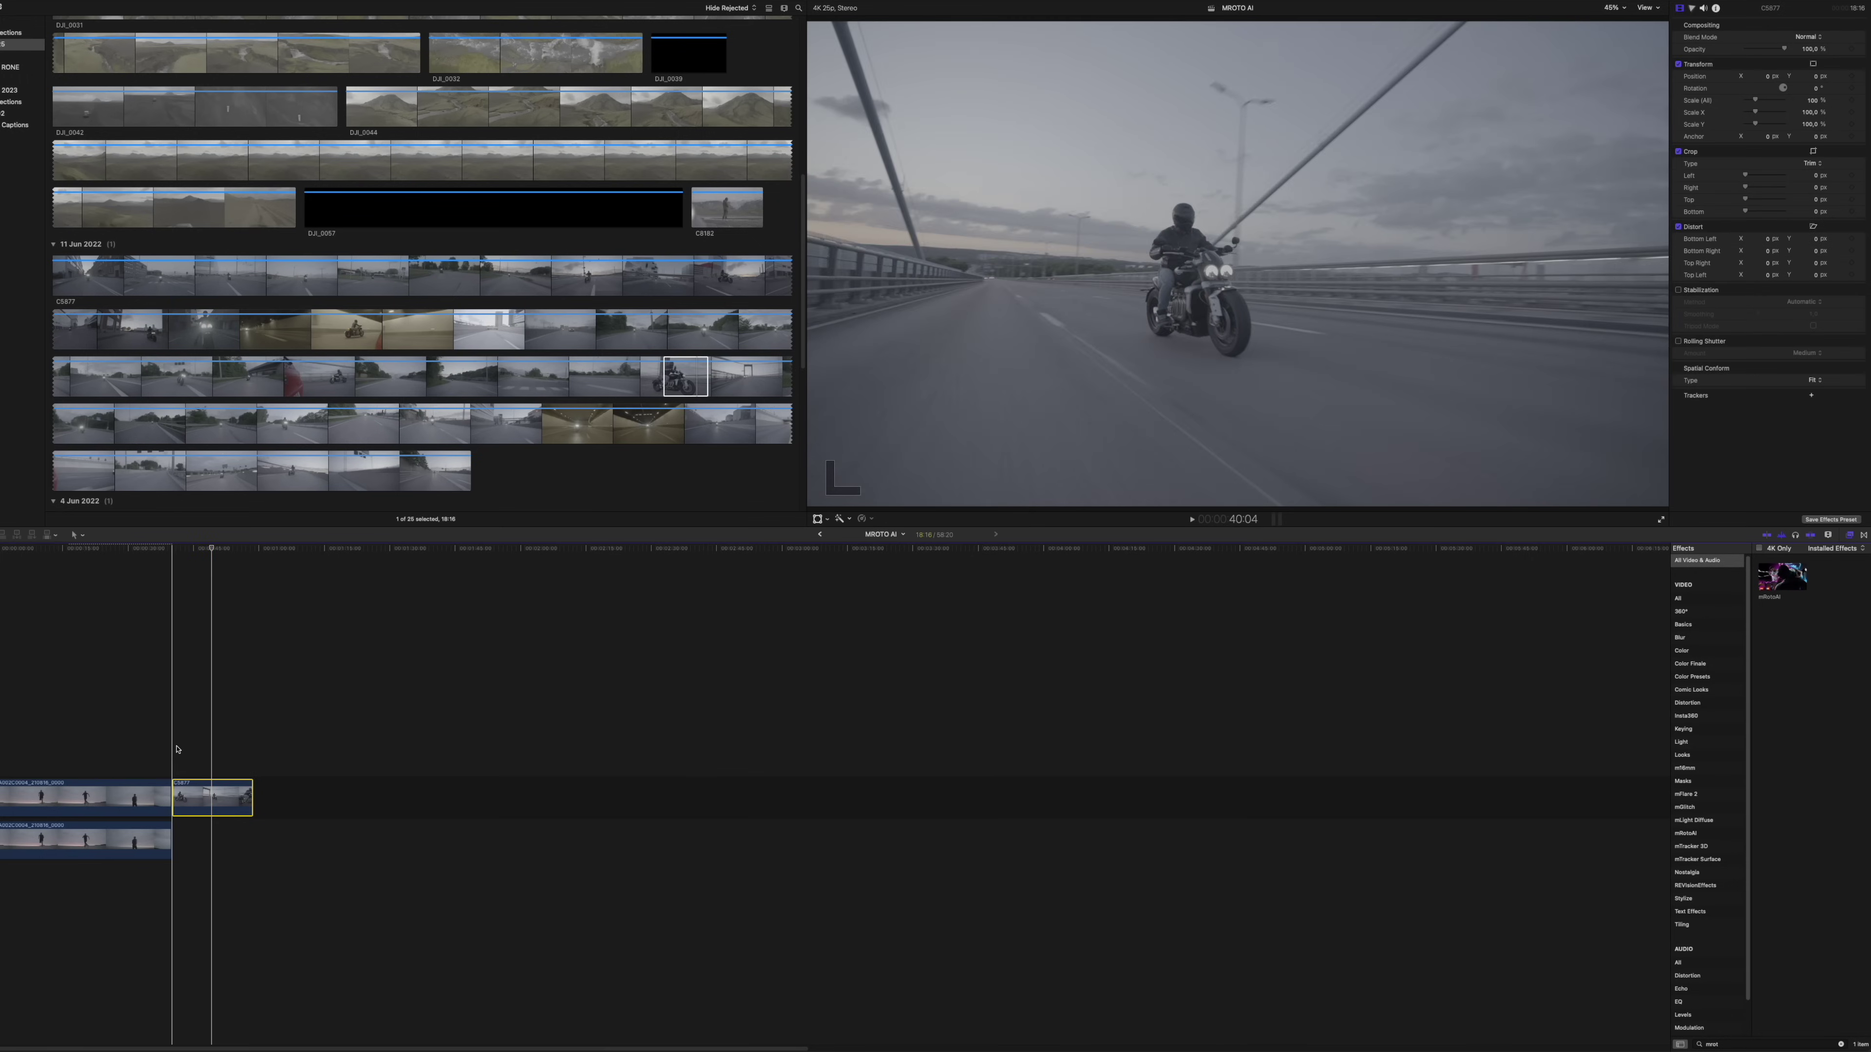
# Step: Insert a gap before the motorcycle clip and apply mRotoAI to it
pyautogui.hotkey('alt', 'w')
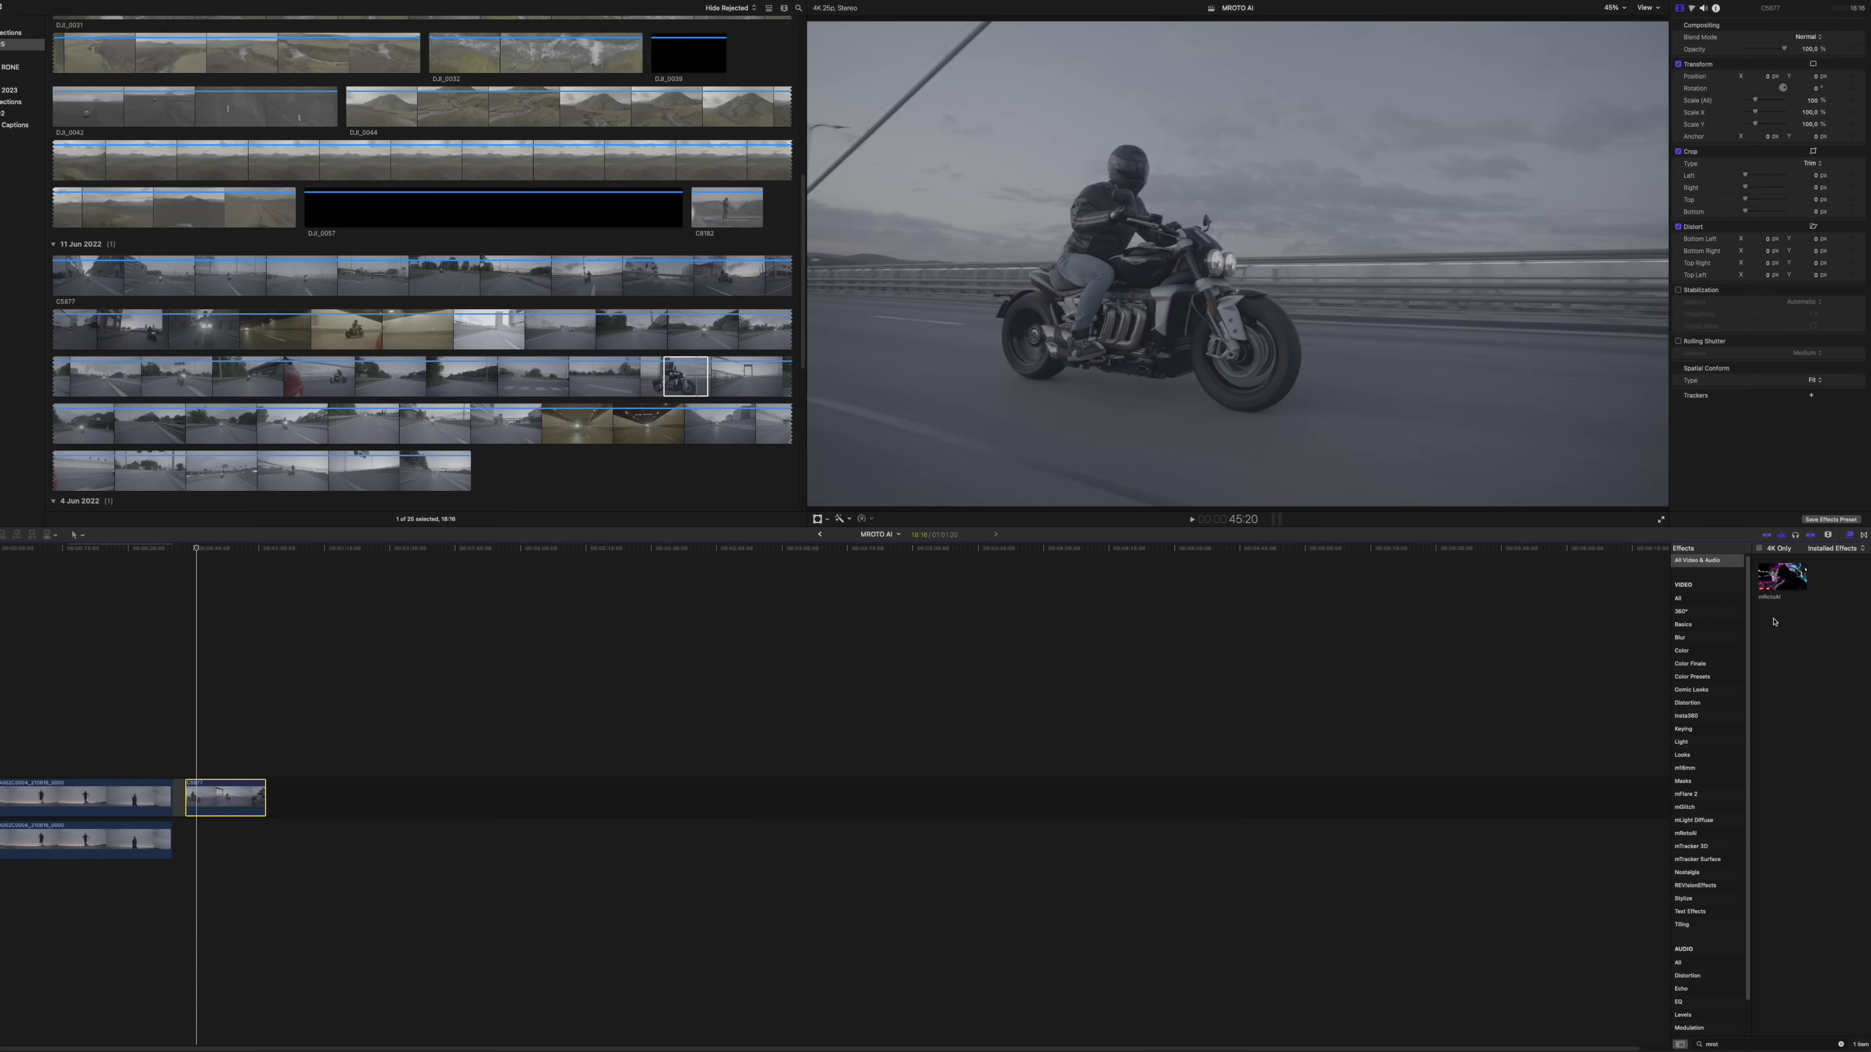
pyautogui.click(1772, 586)
pyautogui.moveTo(212, 798); pyautogui.dragTo(213, 797)
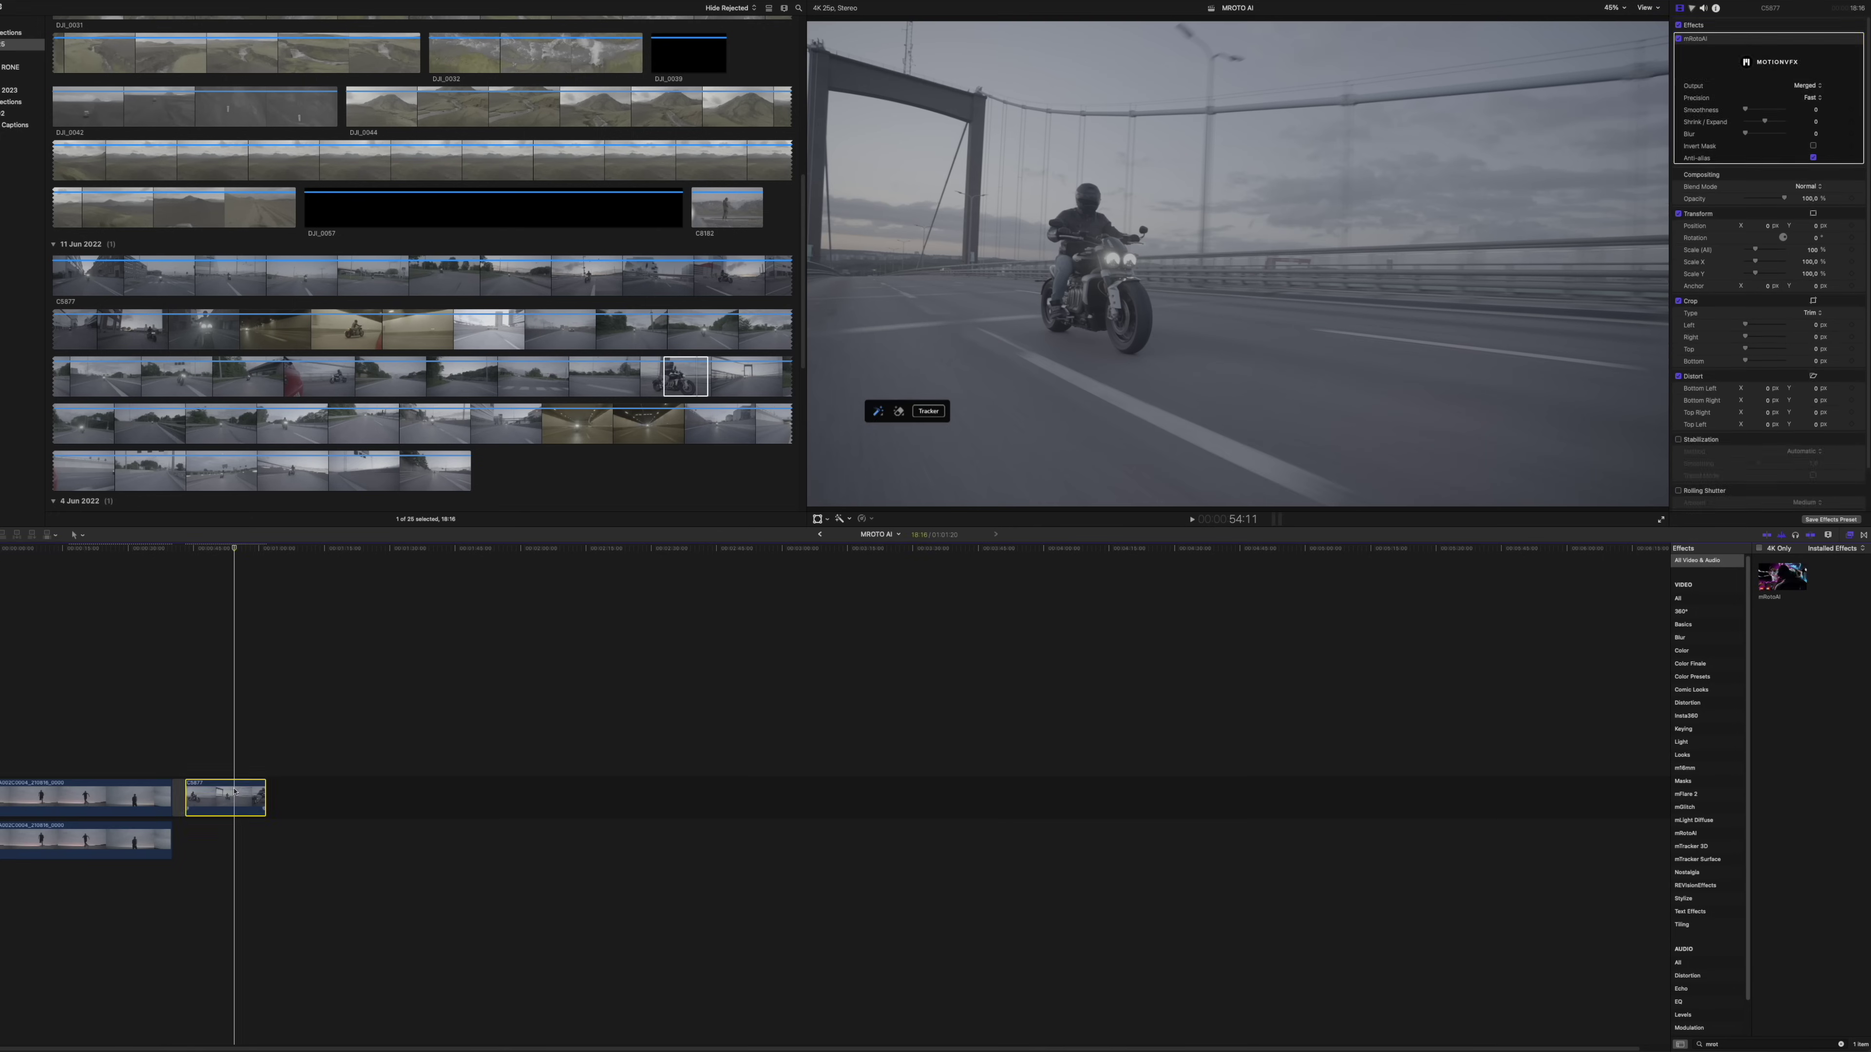
# Step: Set the motorcycle clip's Custom LUT to PRIME LUT 33 V2
pyautogui.click(1802, 51)
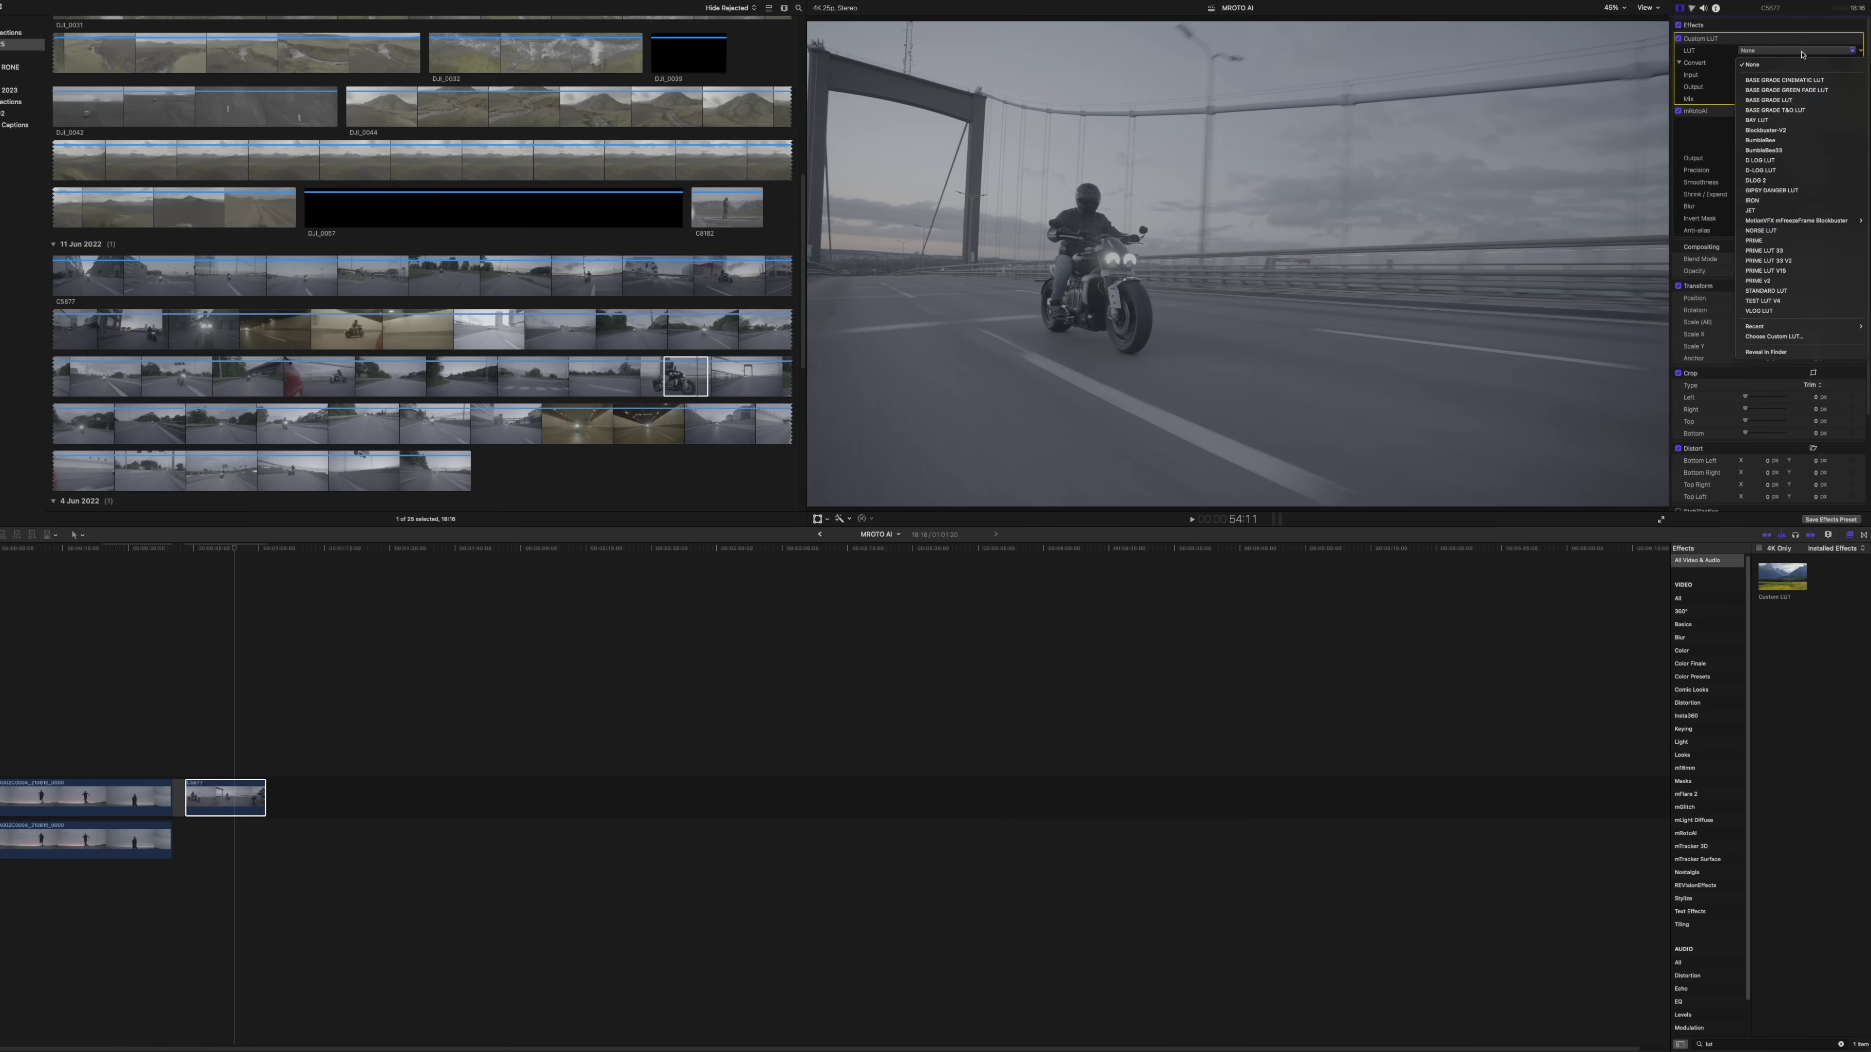
pyautogui.click(1802, 264)
pyautogui.press('super+6')
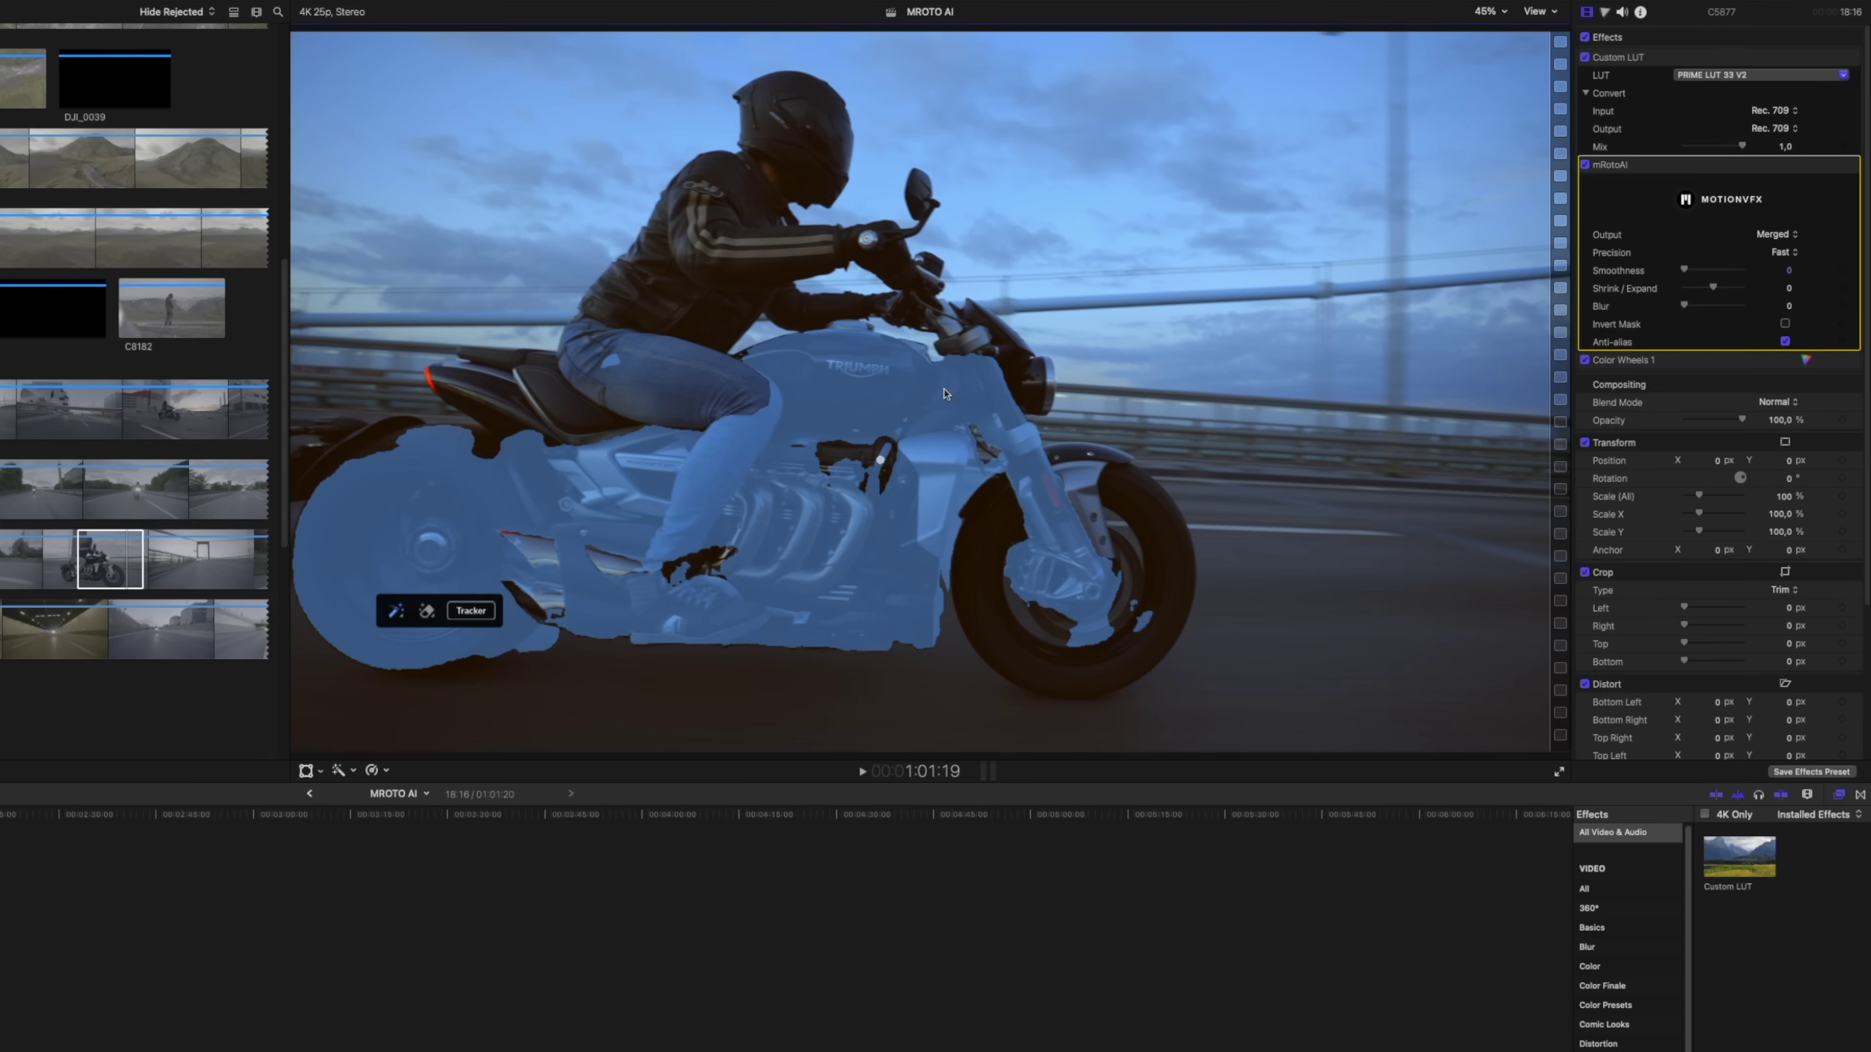
# Step: Add the front wheel, rider, mirror, hand and arm to the mRotoAI mask, then track it backwards
pyautogui.click(1138, 536)
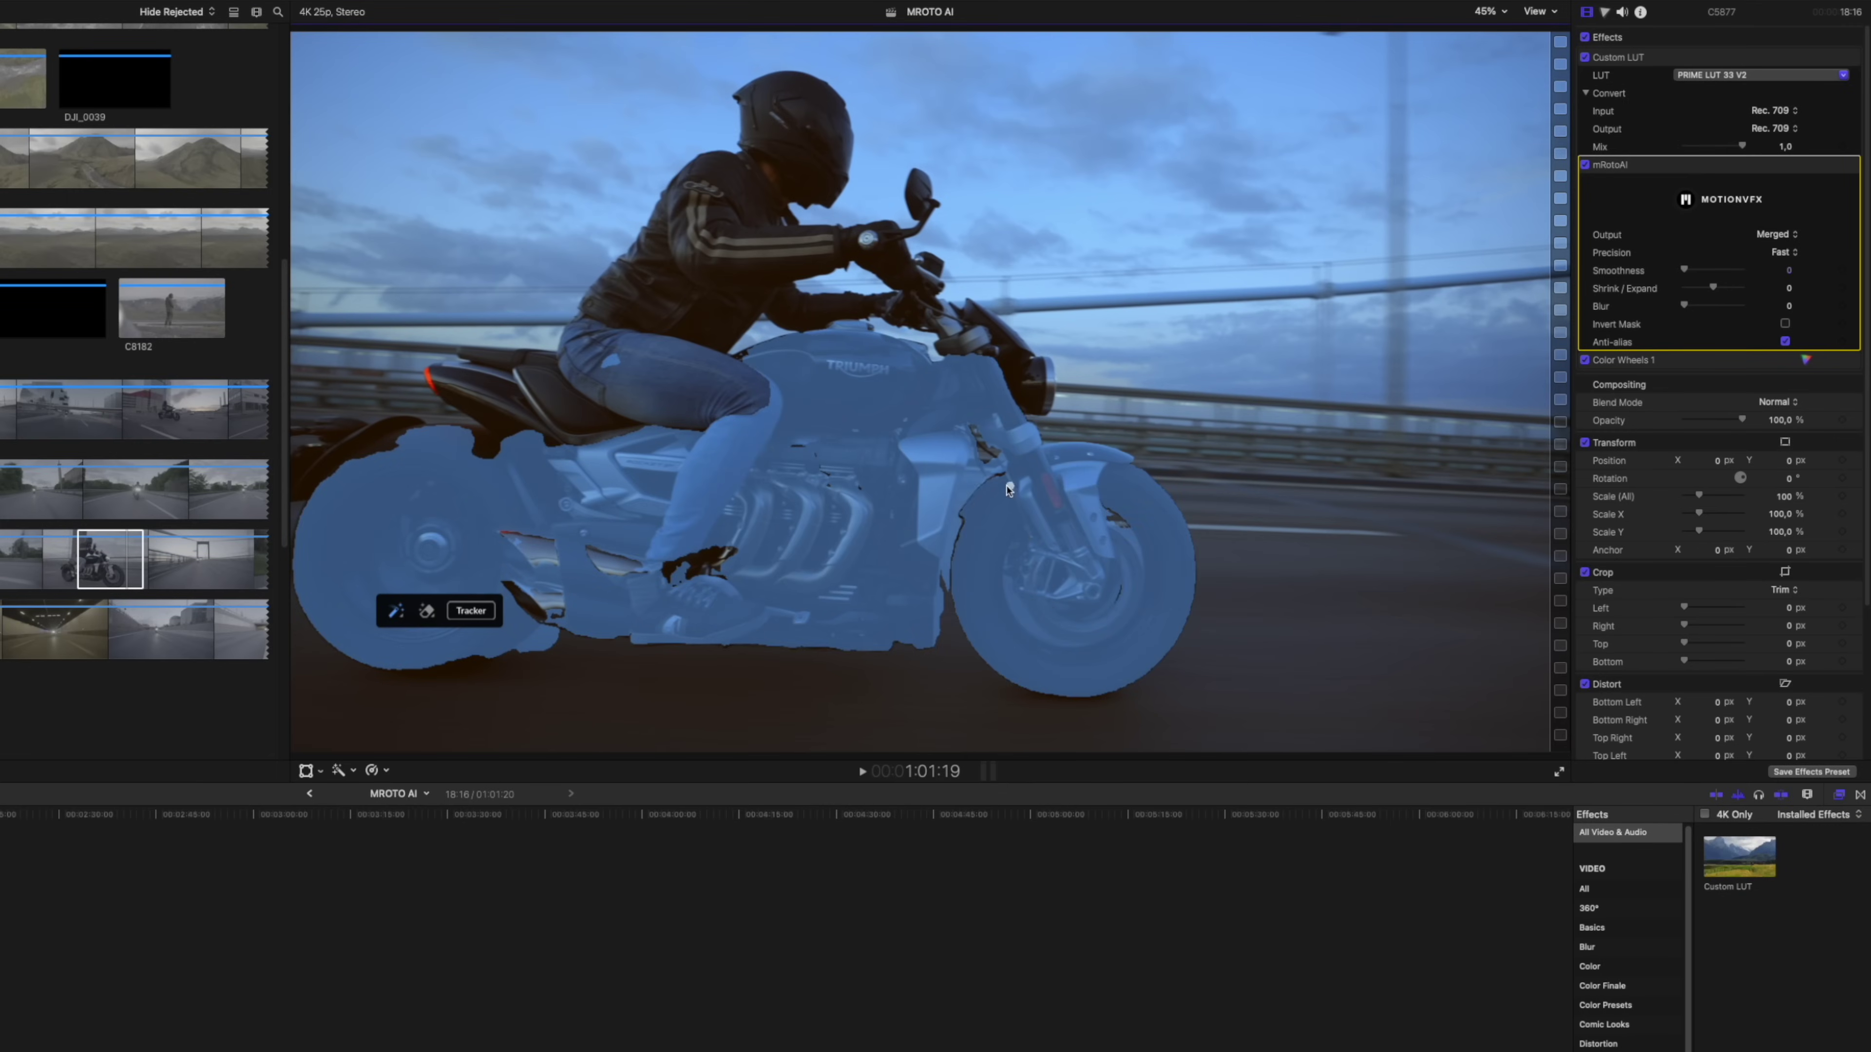
pyautogui.click(741, 356)
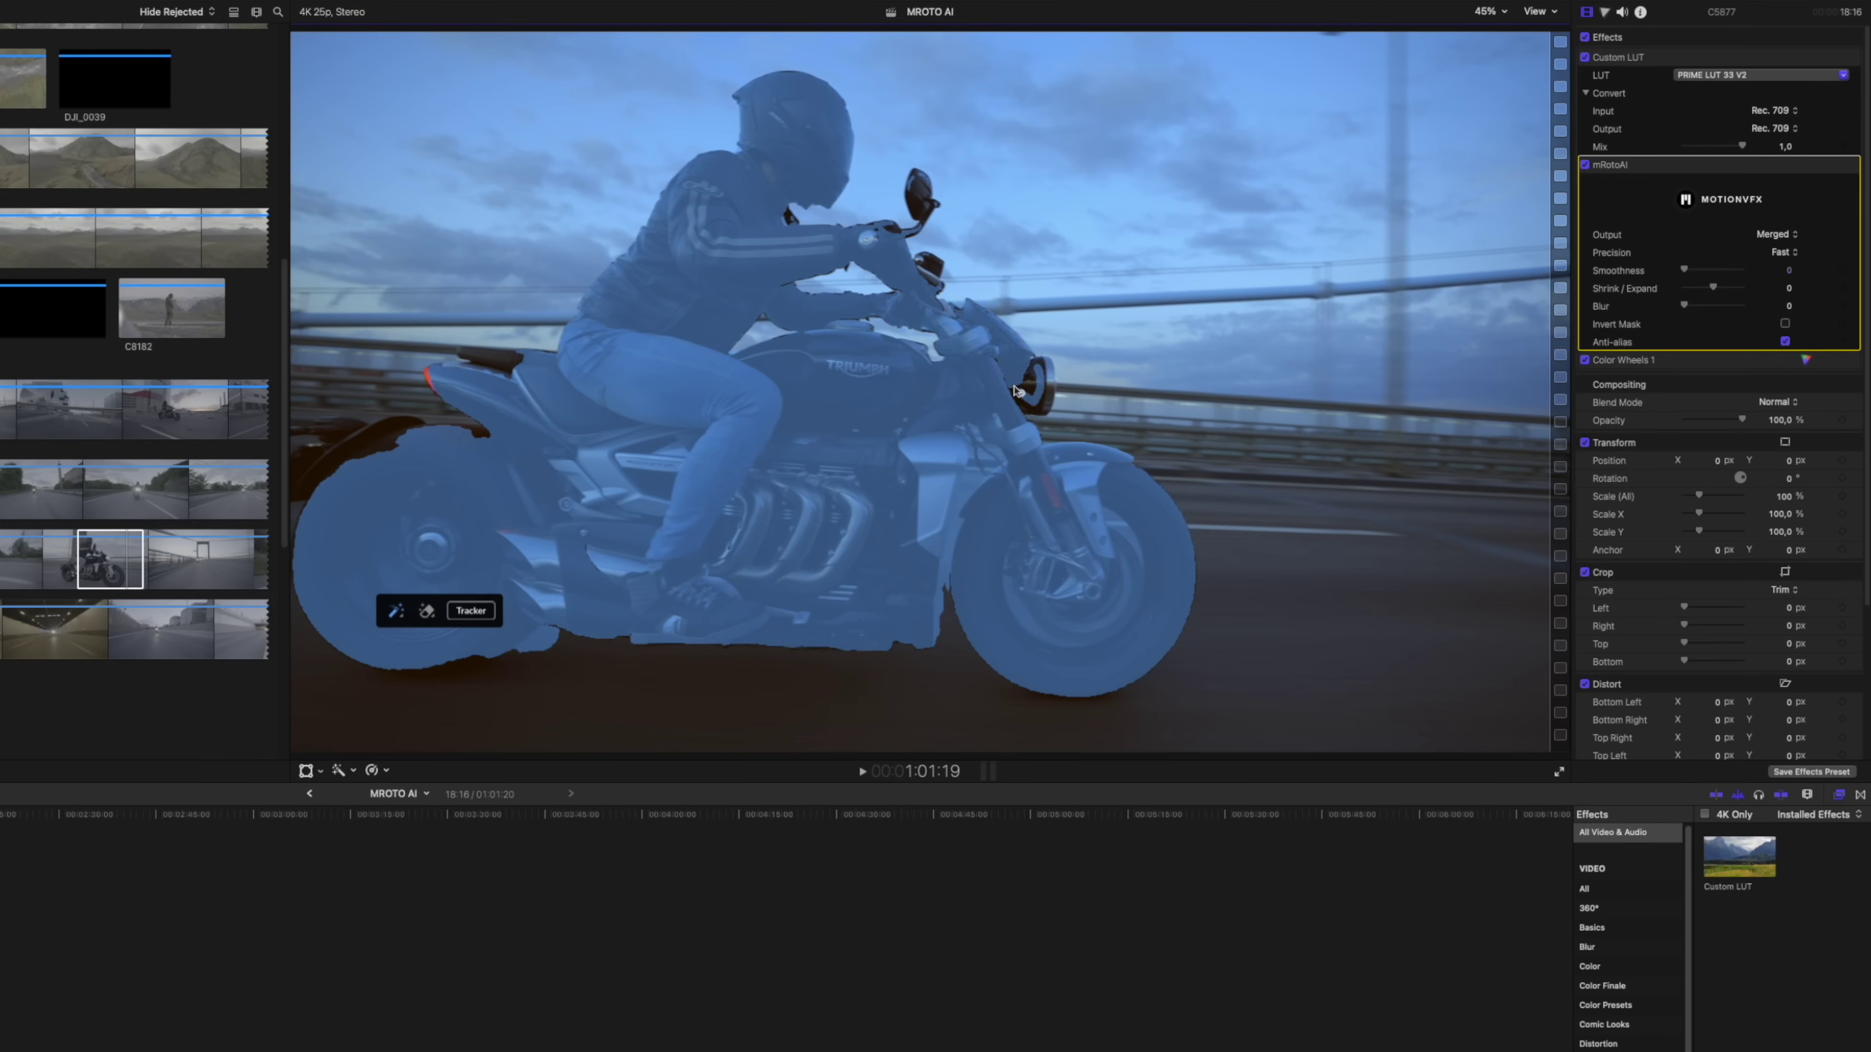
pyautogui.click(918, 187)
pyautogui.click(932, 280)
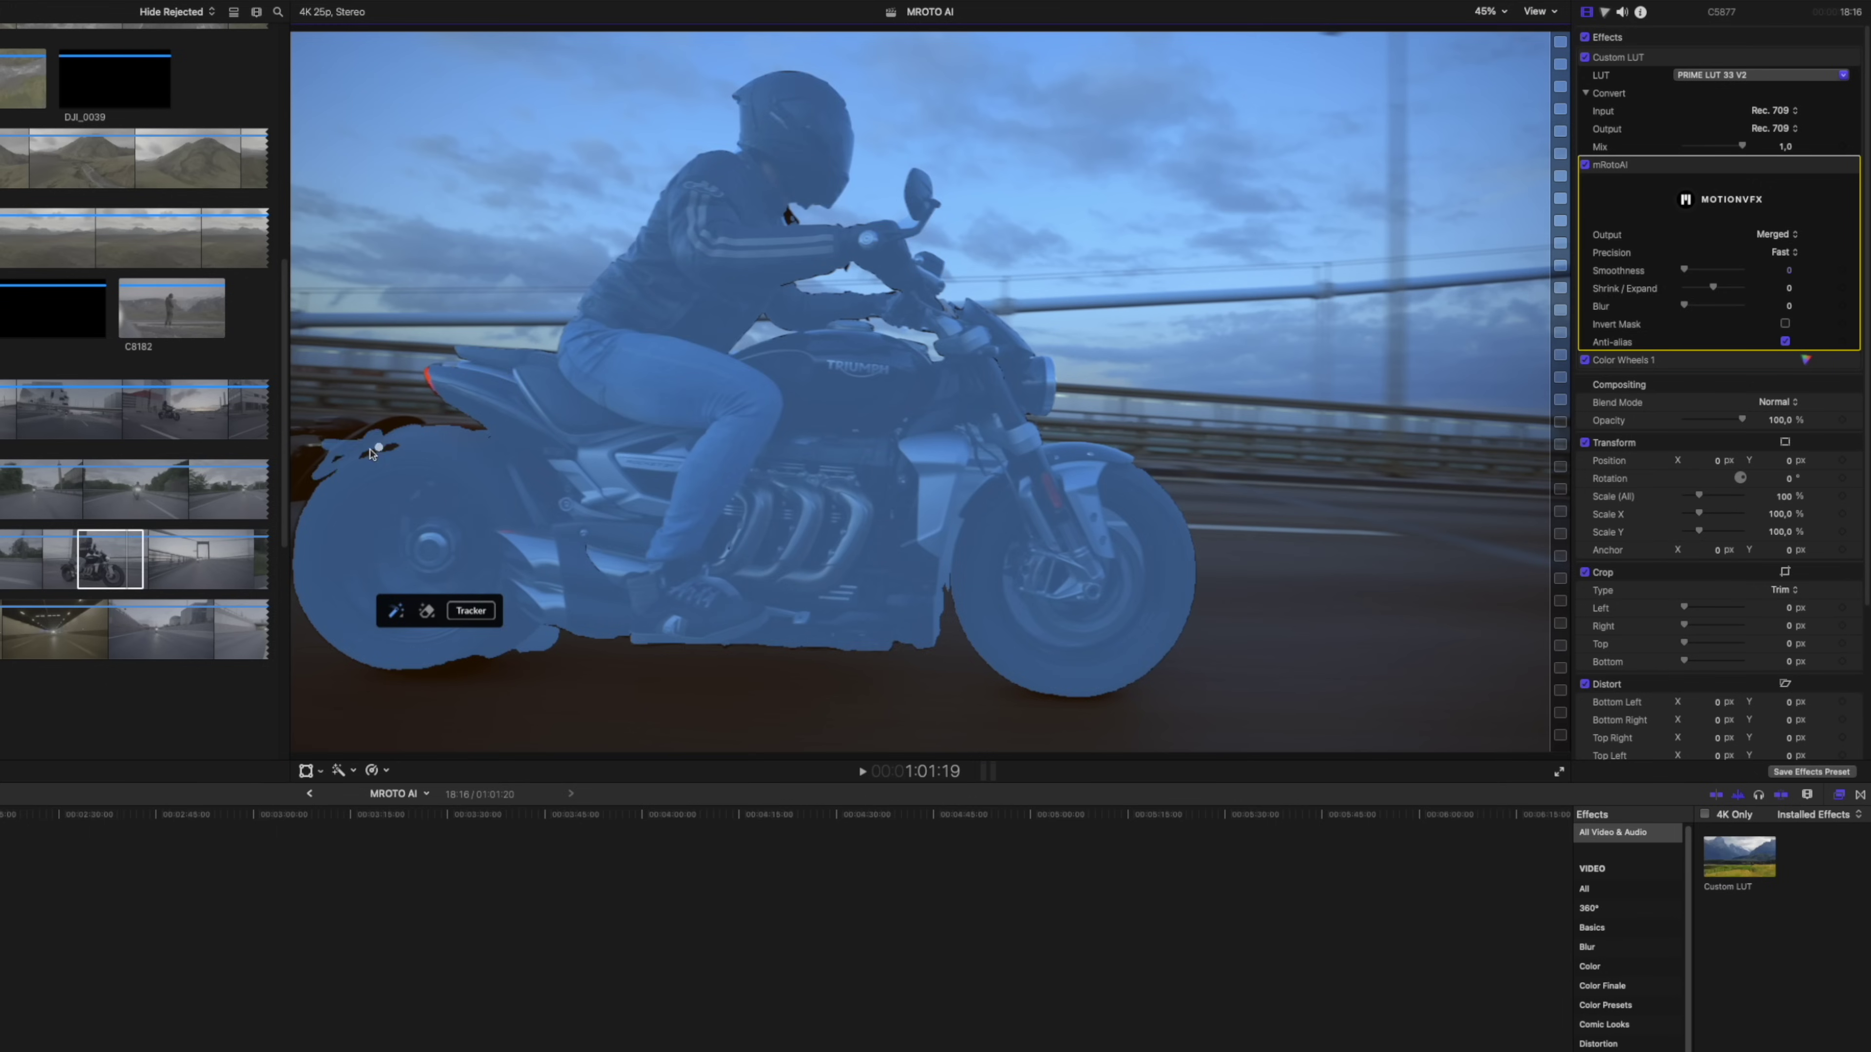
pyautogui.click(802, 277)
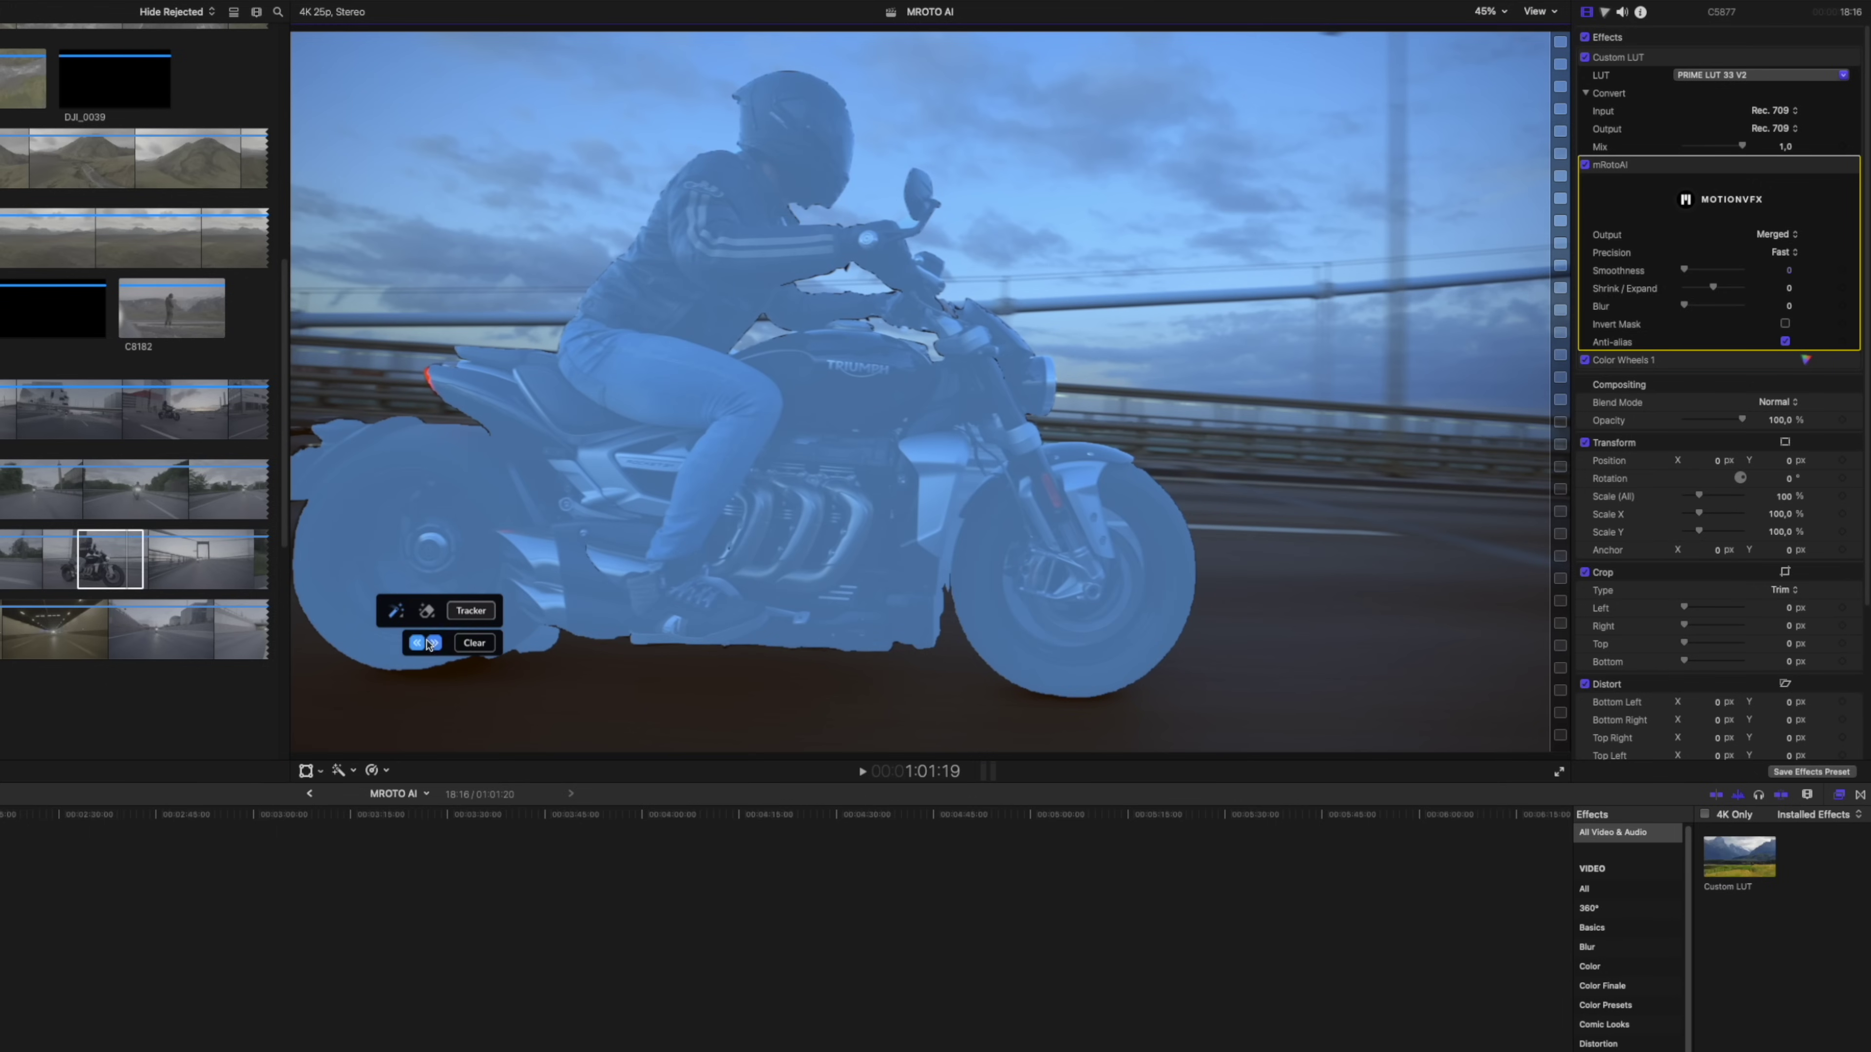
pyautogui.click(418, 643)
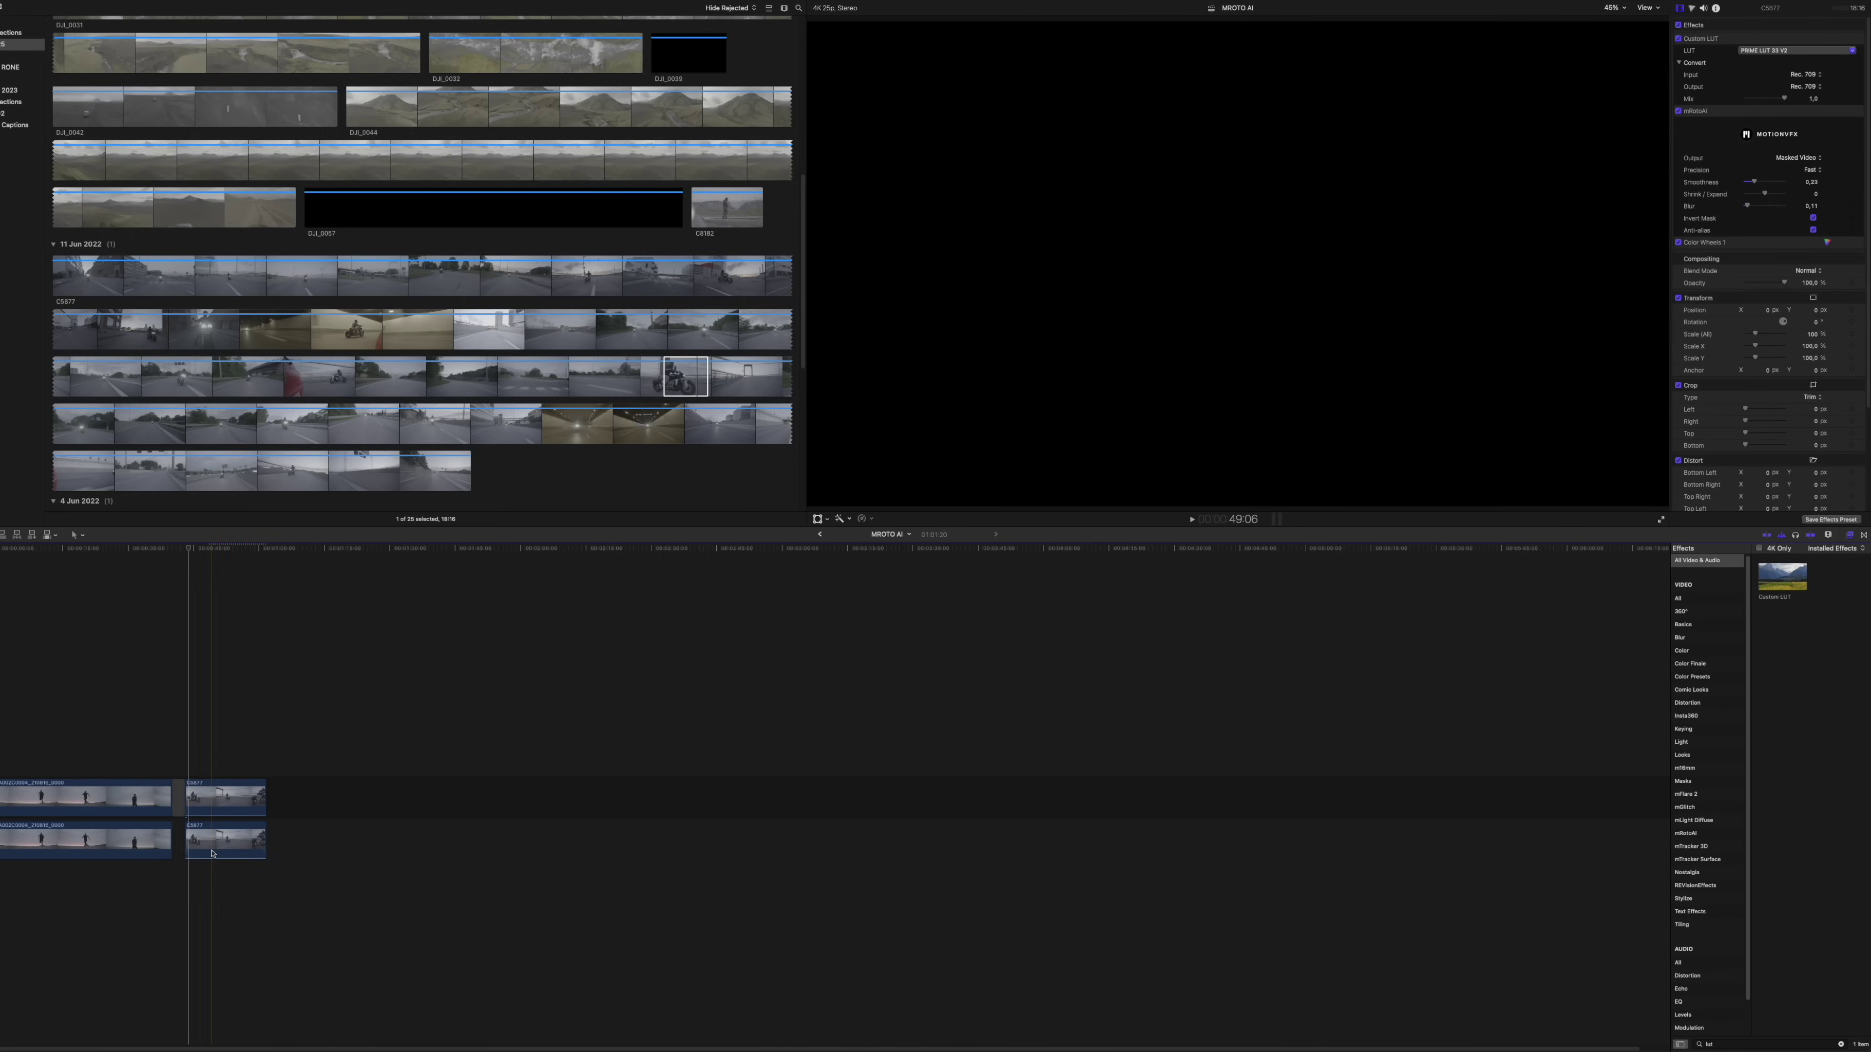
# Step: Tint the lower background copy's Color Wheels 1 highlights toward blue
pyautogui.click(212, 853)
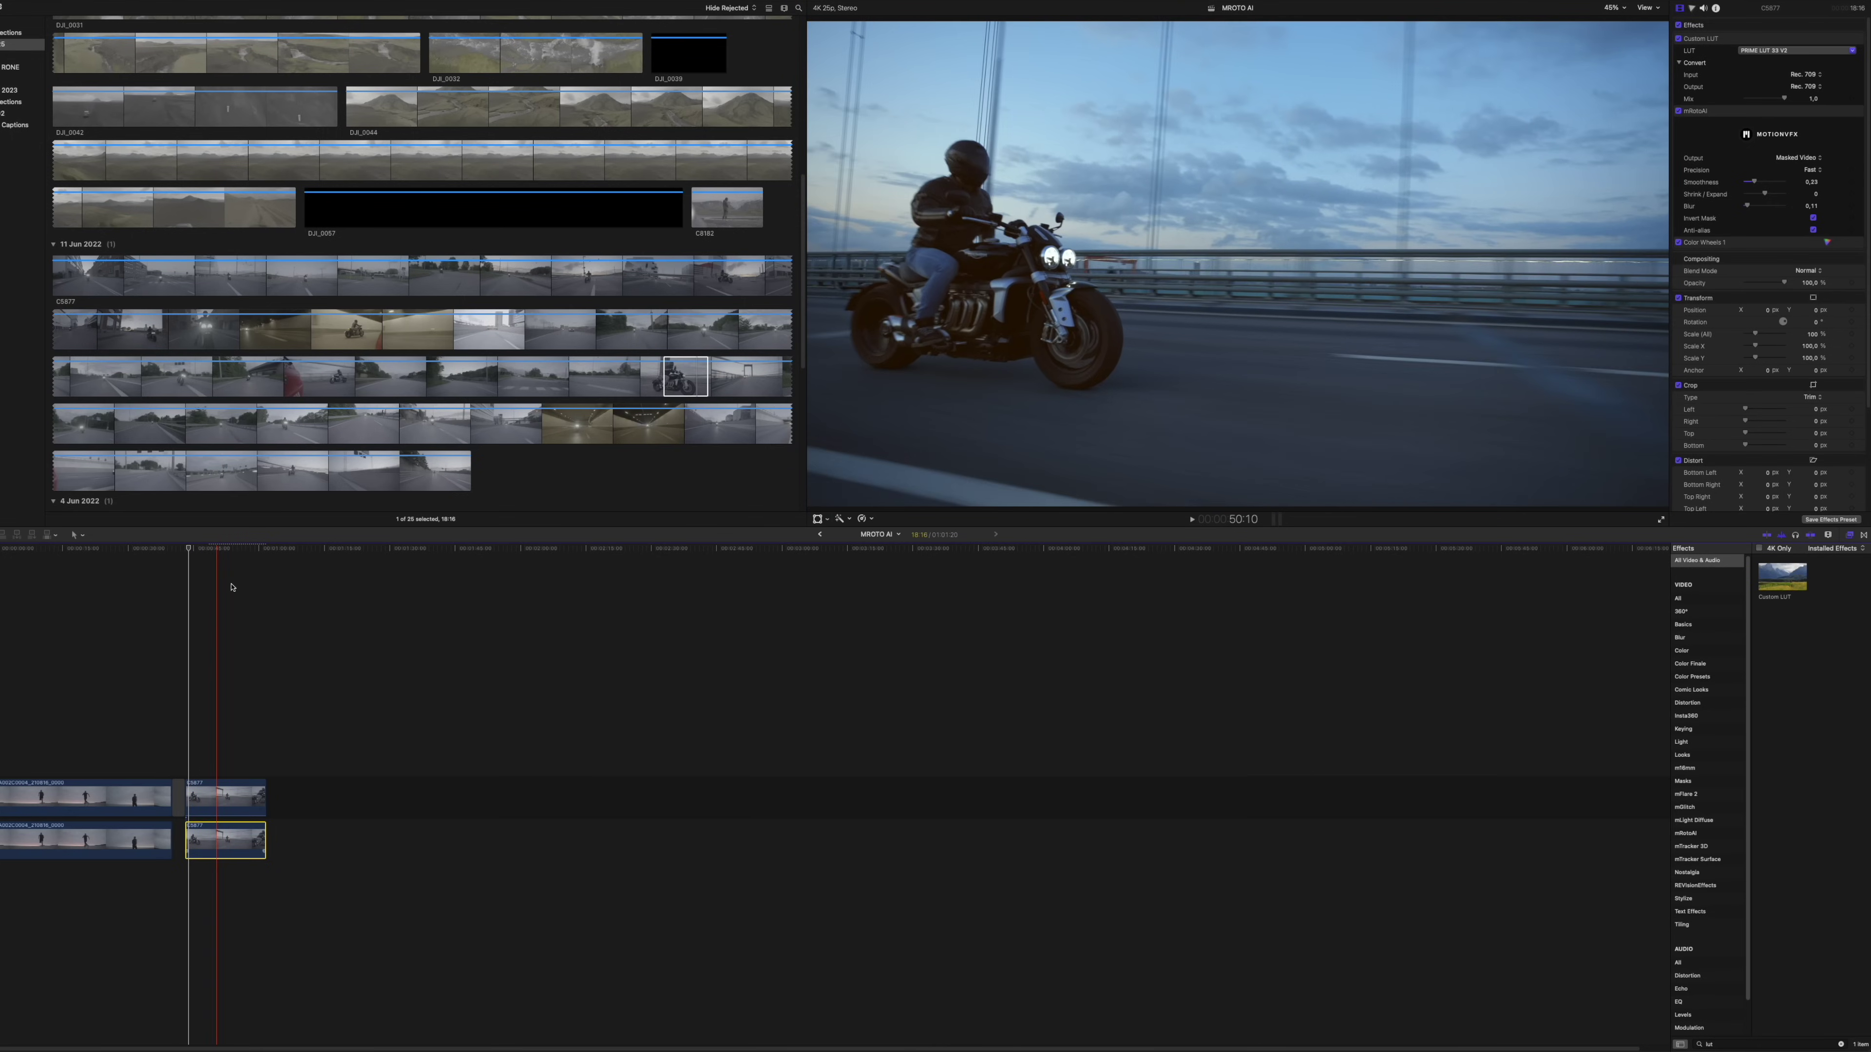
pyautogui.click(1827, 242)
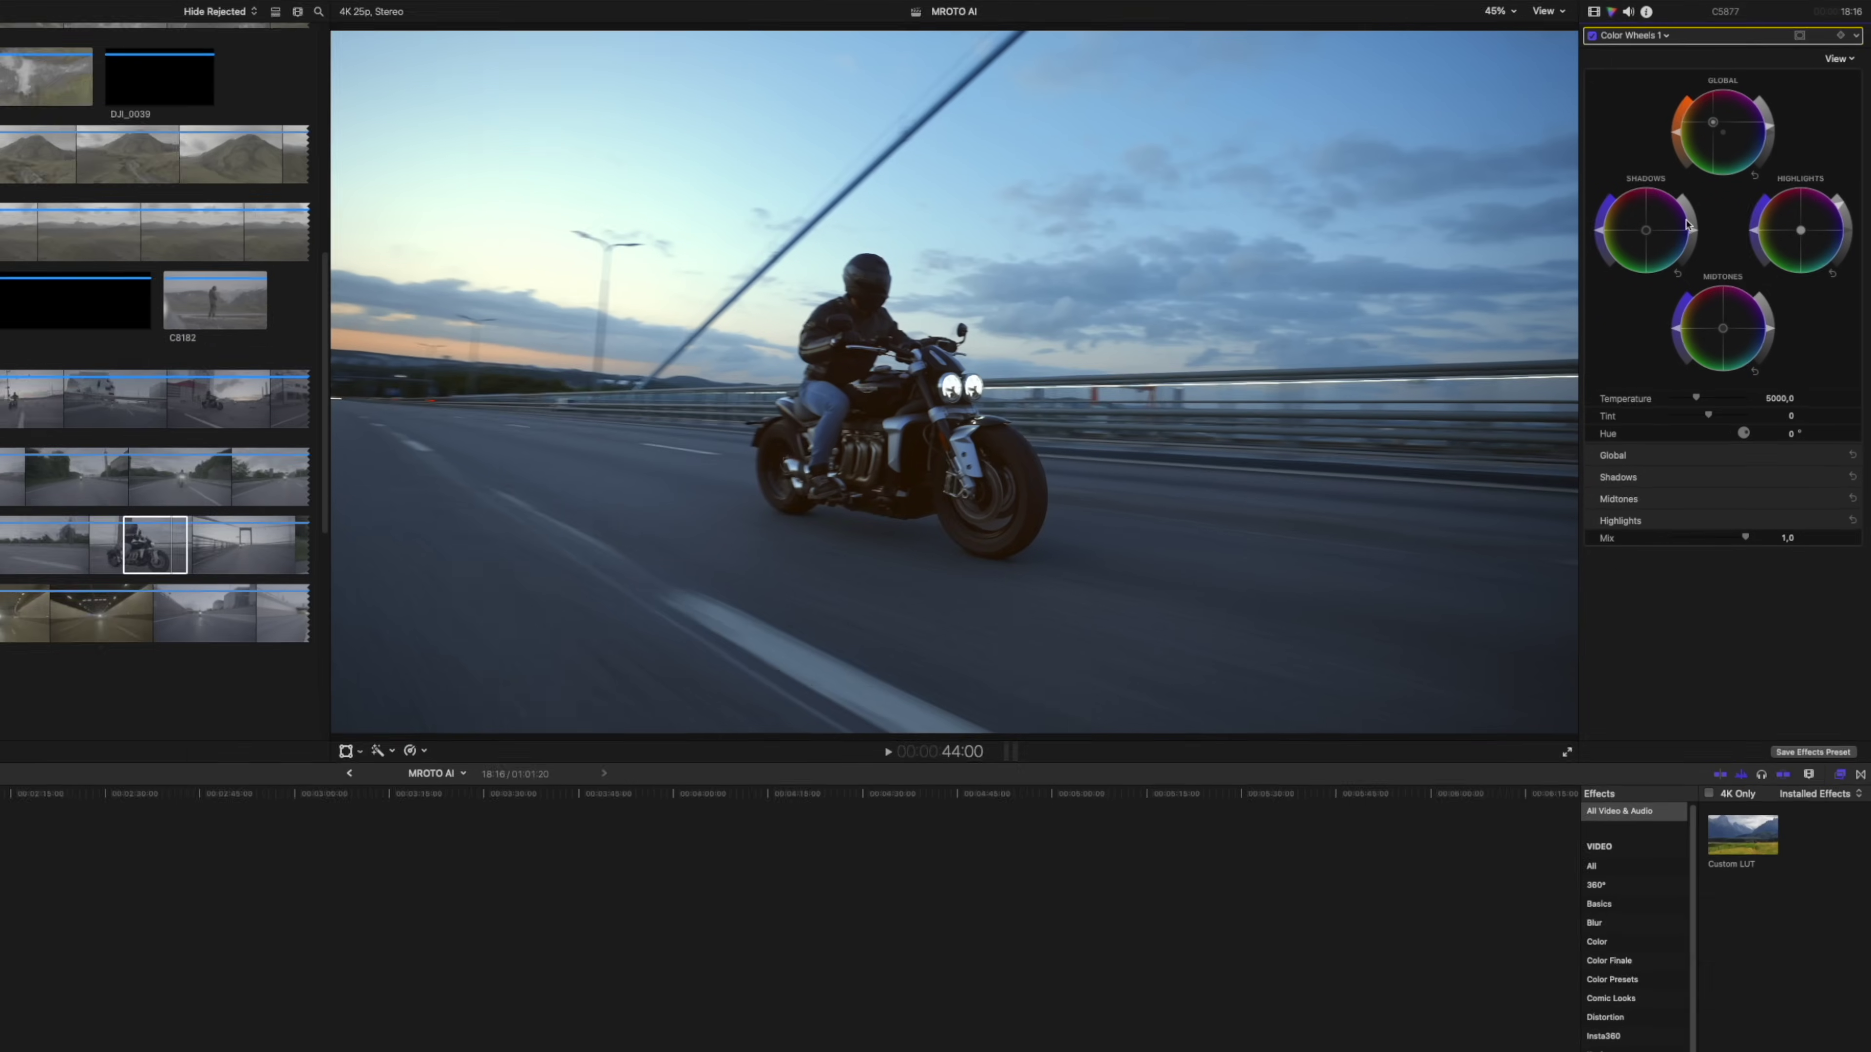
pyautogui.moveTo(1822, 159); pyautogui.dragTo(1840, 179)
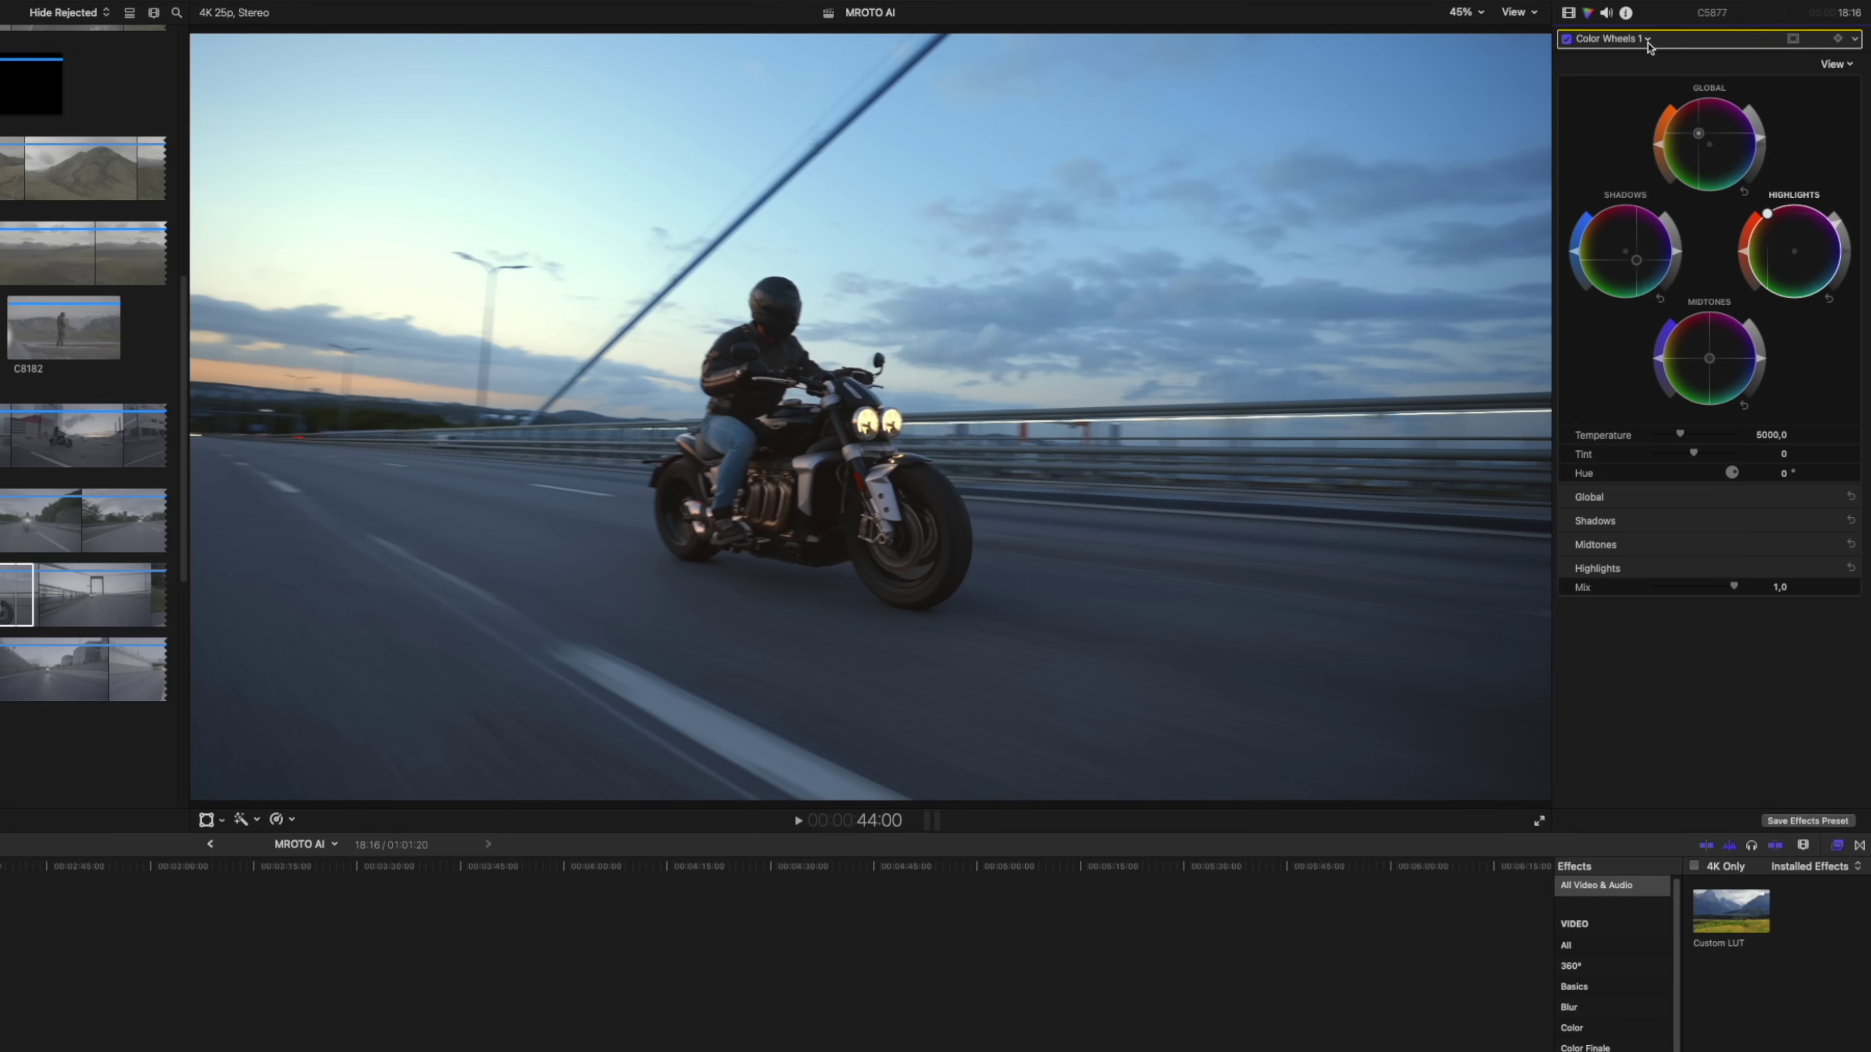
# Step: Play the clip and toggle the colour wheel grade off and back on to compare
pyautogui.press('space')
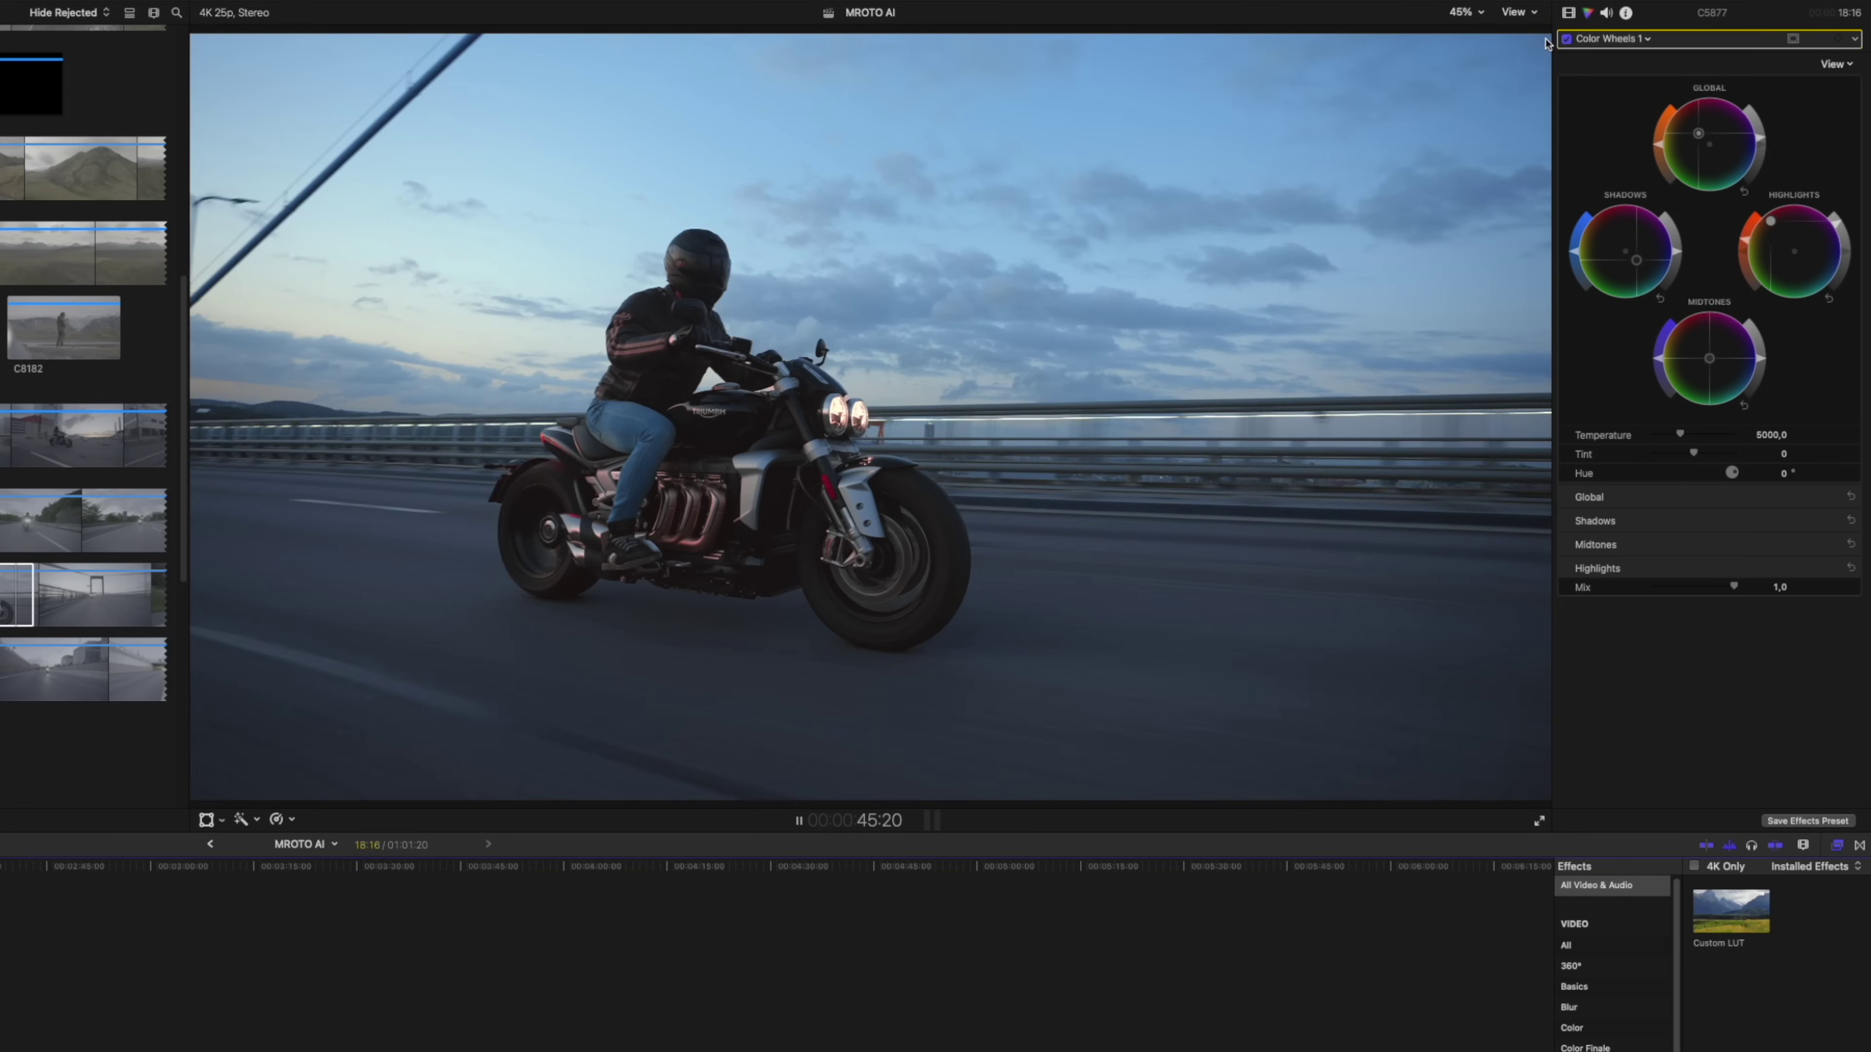
pyautogui.click(1566, 39)
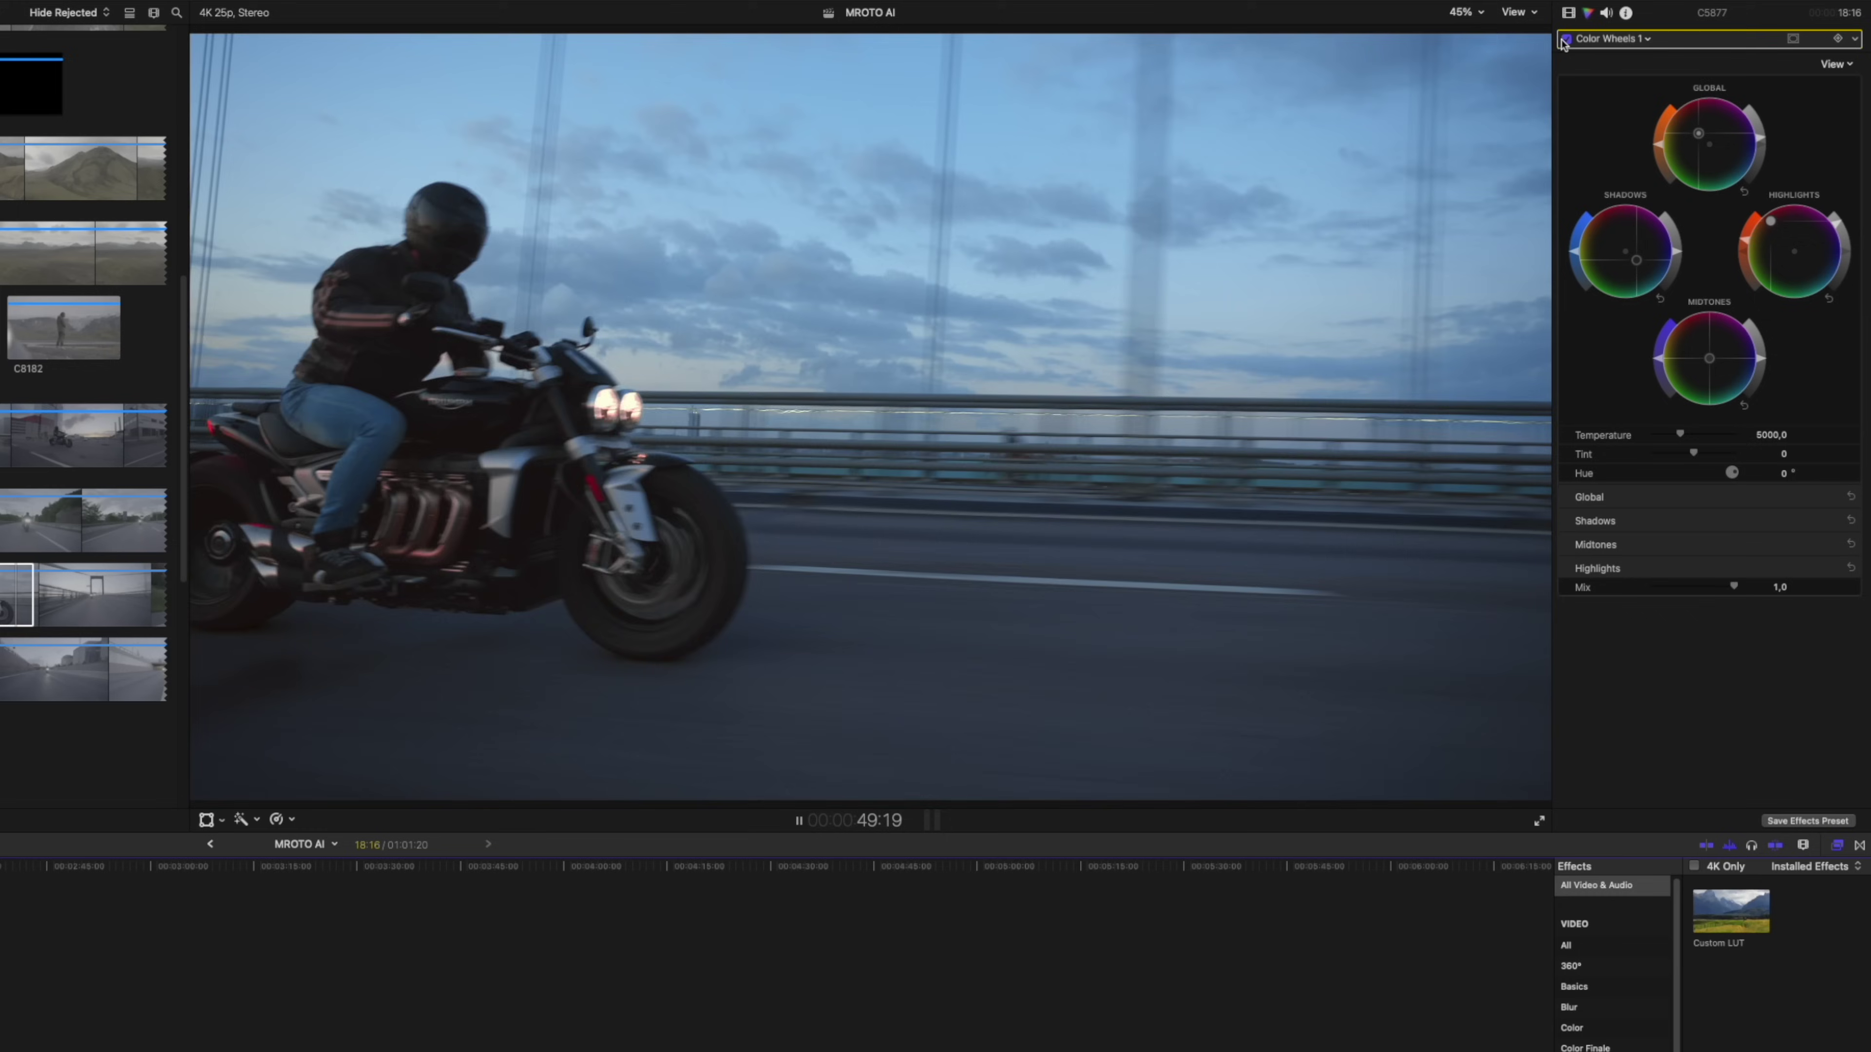
pyautogui.click(1565, 39)
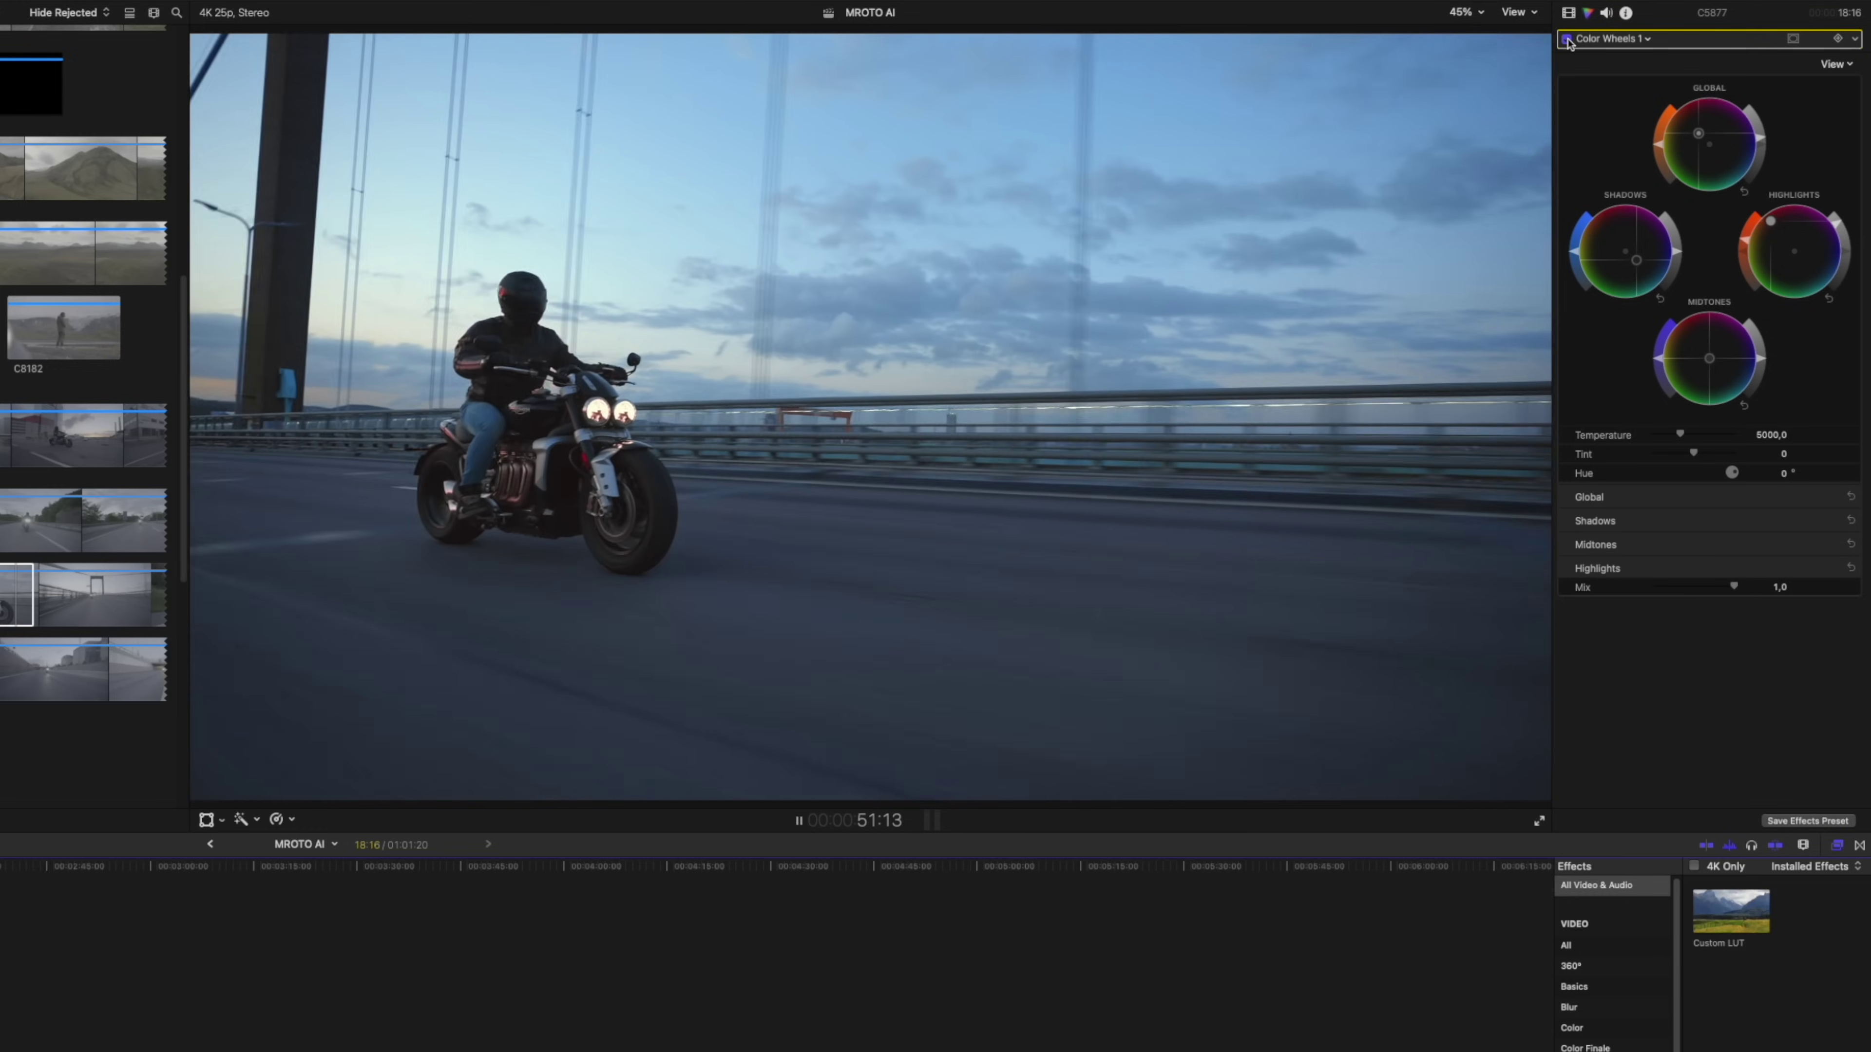